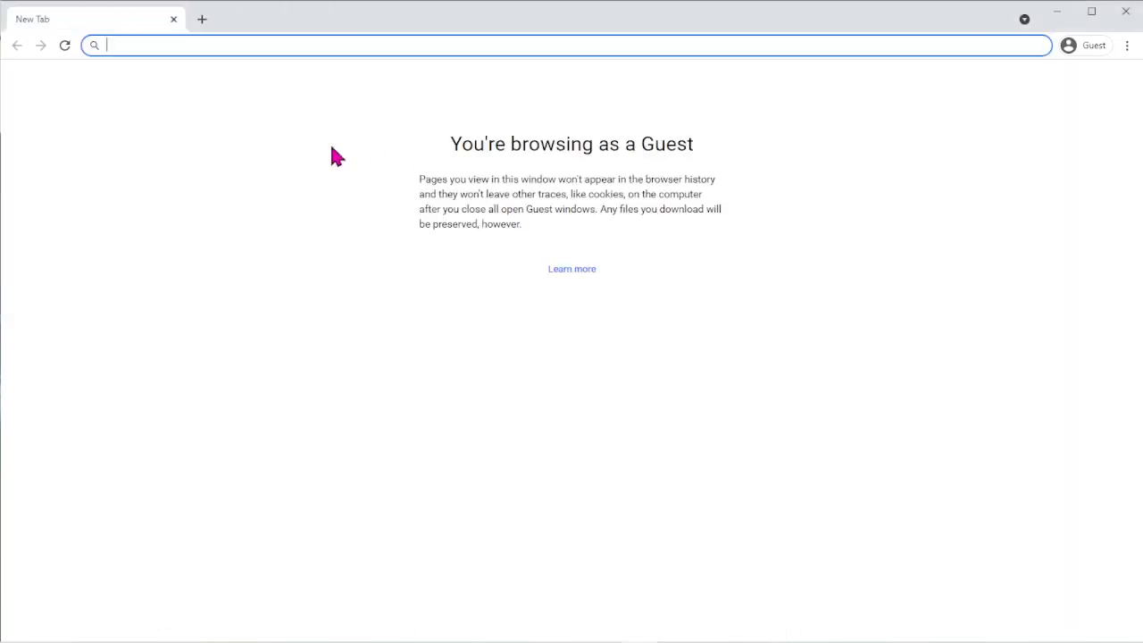
pyautogui.write('https://www.desmos.com/calculator/gjl8rurynl')
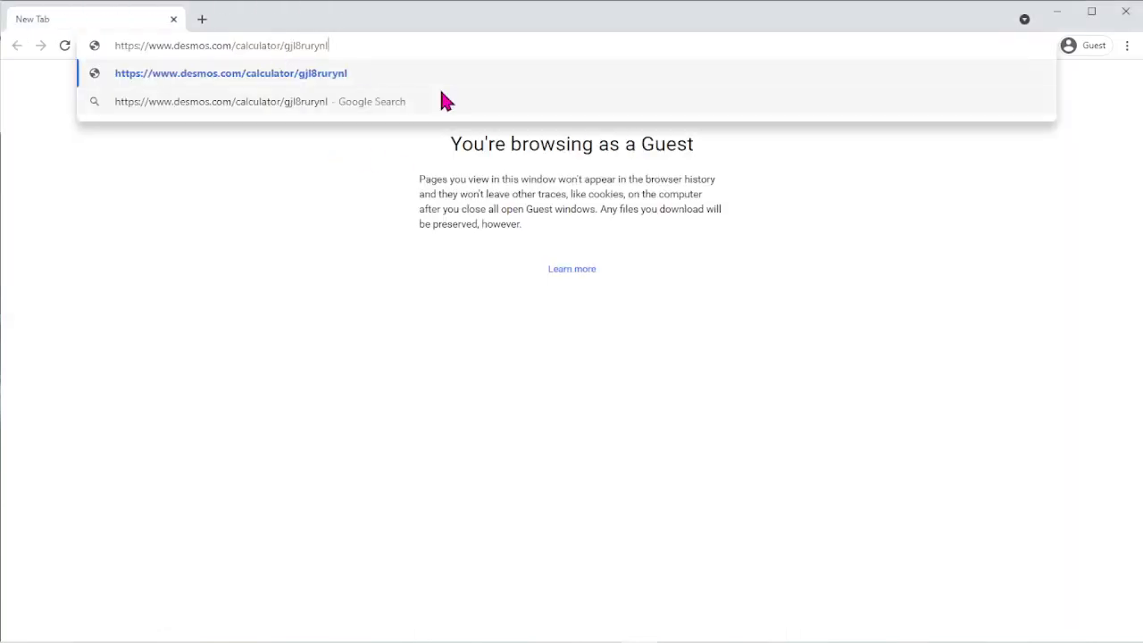
pyautogui.press('Return')
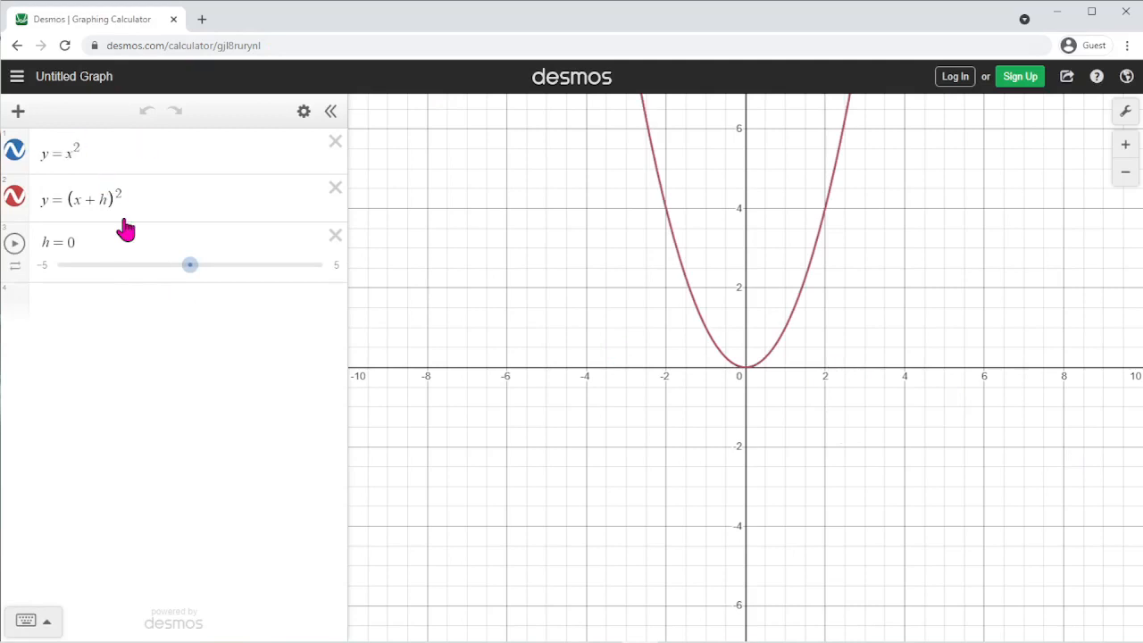
pyautogui.click(335, 141)
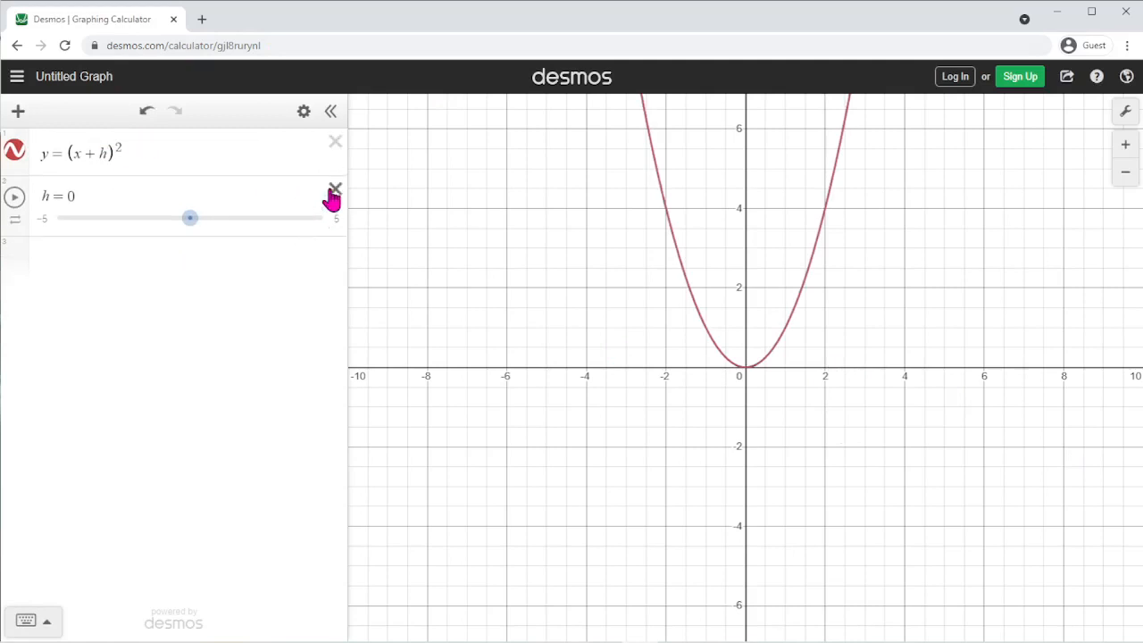
pyautogui.click(335, 189)
# Step: Rewrite the remaining parabola expression as the circle equation (x + h)² + (y + k)² = r²
pyautogui.click(67, 159)
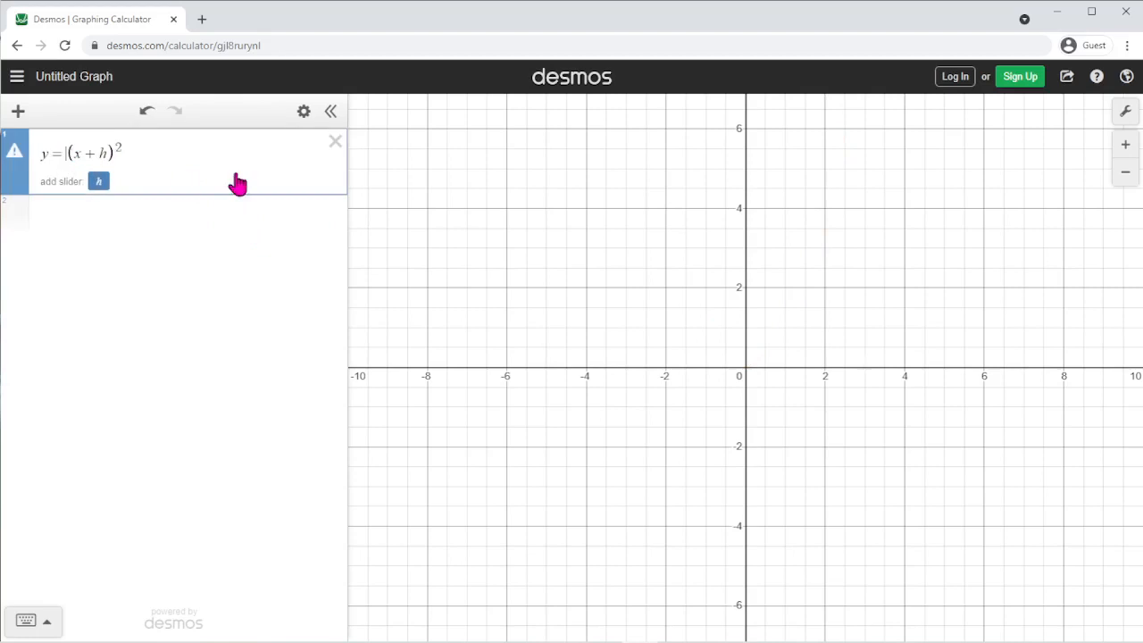
pyautogui.press('BackSpace')
pyautogui.press('BackSpace')
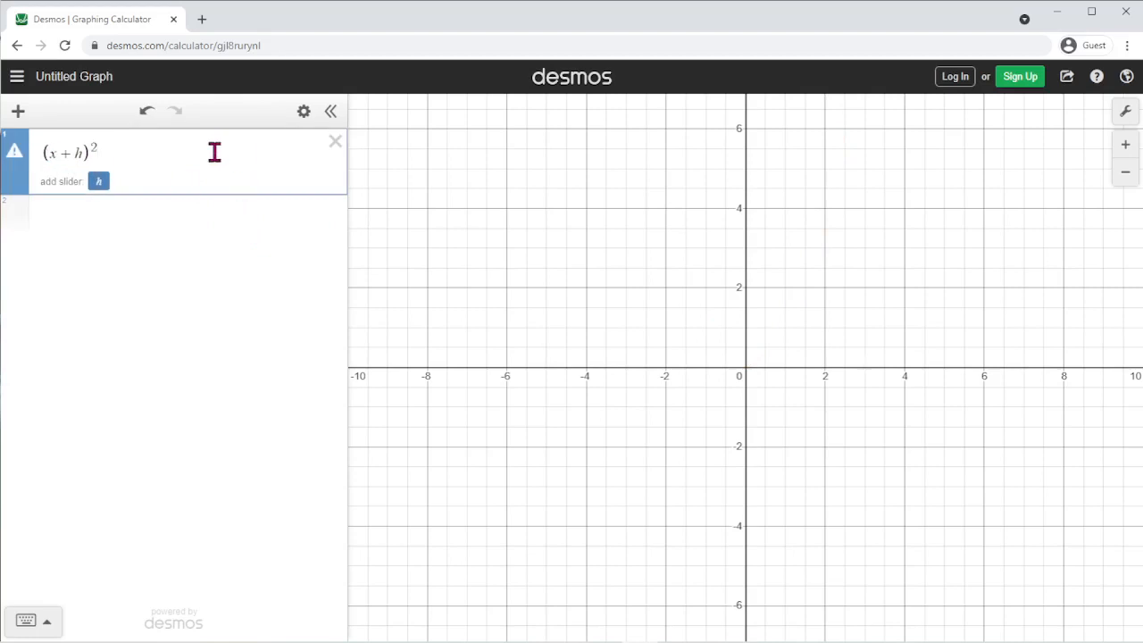
pyautogui.write('+')
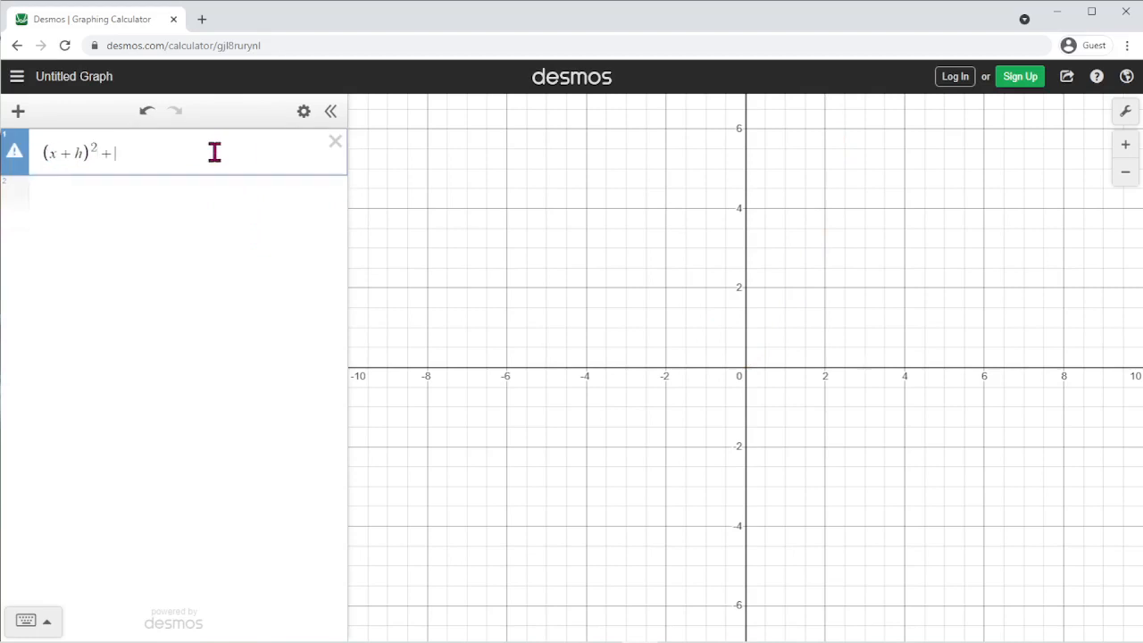
pyautogui.write('(y+k)^2=r^2')
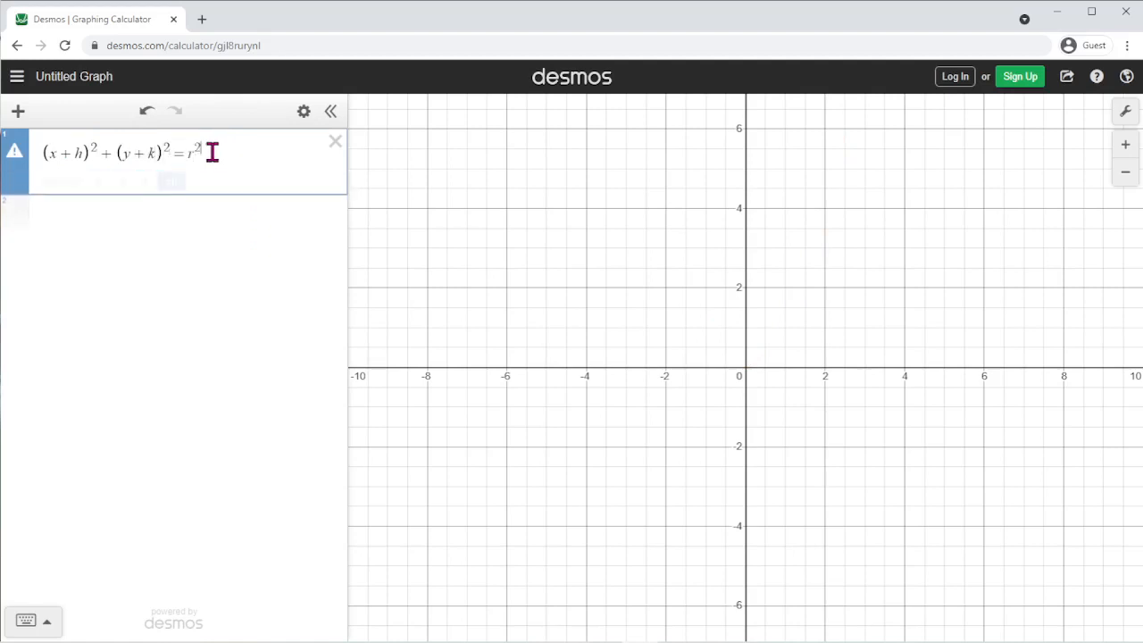
# Step: Change the plus signs inside both brackets to minus, giving (x − h)² + (y − k)² = r²
pyautogui.click(72, 153)
pyautogui.press('BackSpace')
pyautogui.write('-')
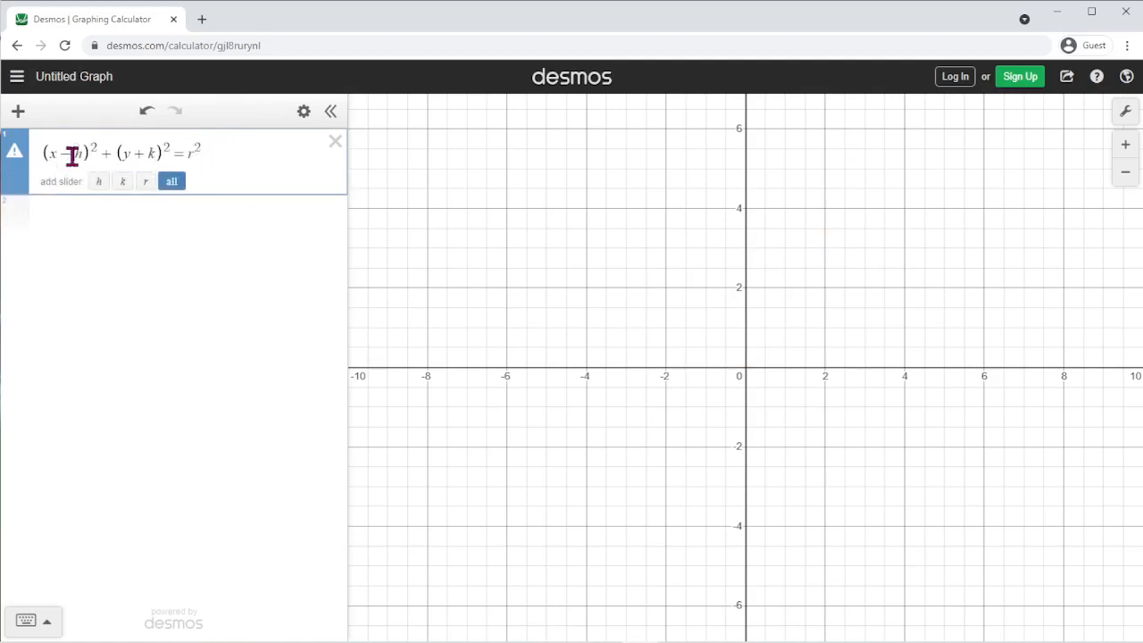
pyautogui.click(132, 152)
pyautogui.press('BackSpace')
pyautogui.write('-')
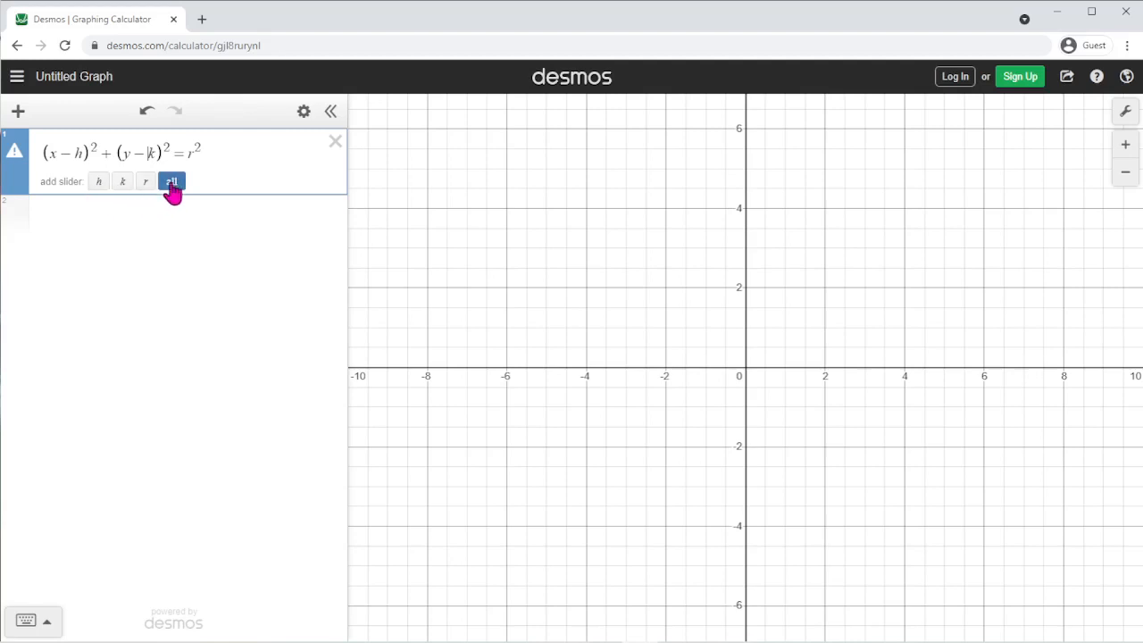
# Step: Add sliders for h, k and r, and set h and k to 0 with r at 1
pyautogui.click(172, 183)
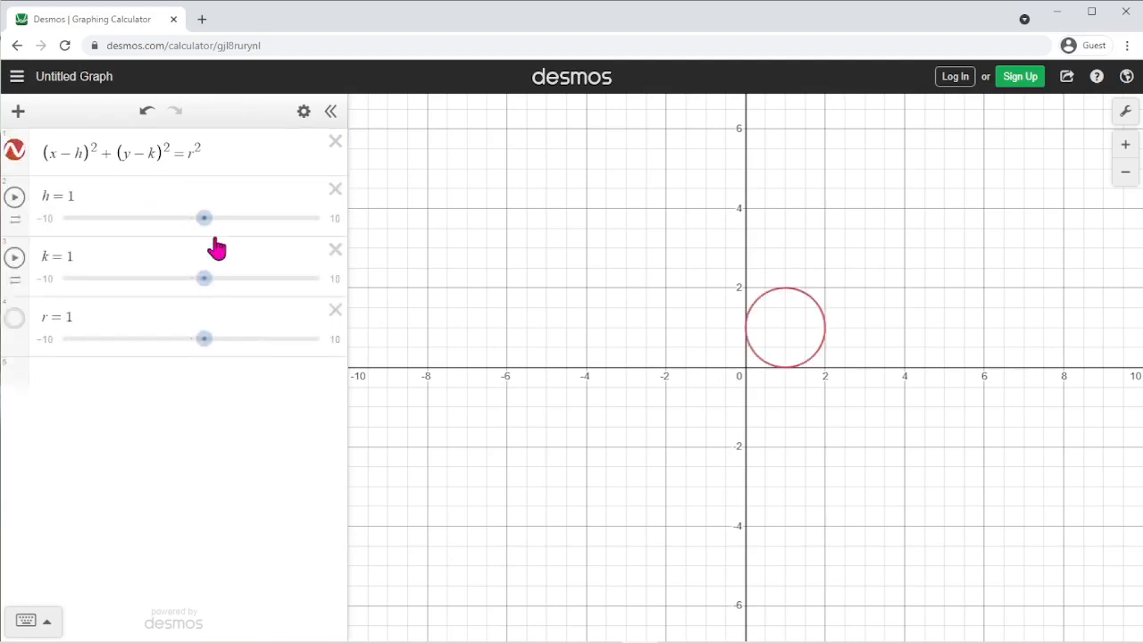
pyautogui.moveTo(208, 229)
pyautogui.mouseDown()
pyautogui.moveTo(178, 230)
pyautogui.moveTo(194, 235)
pyautogui.mouseUp()
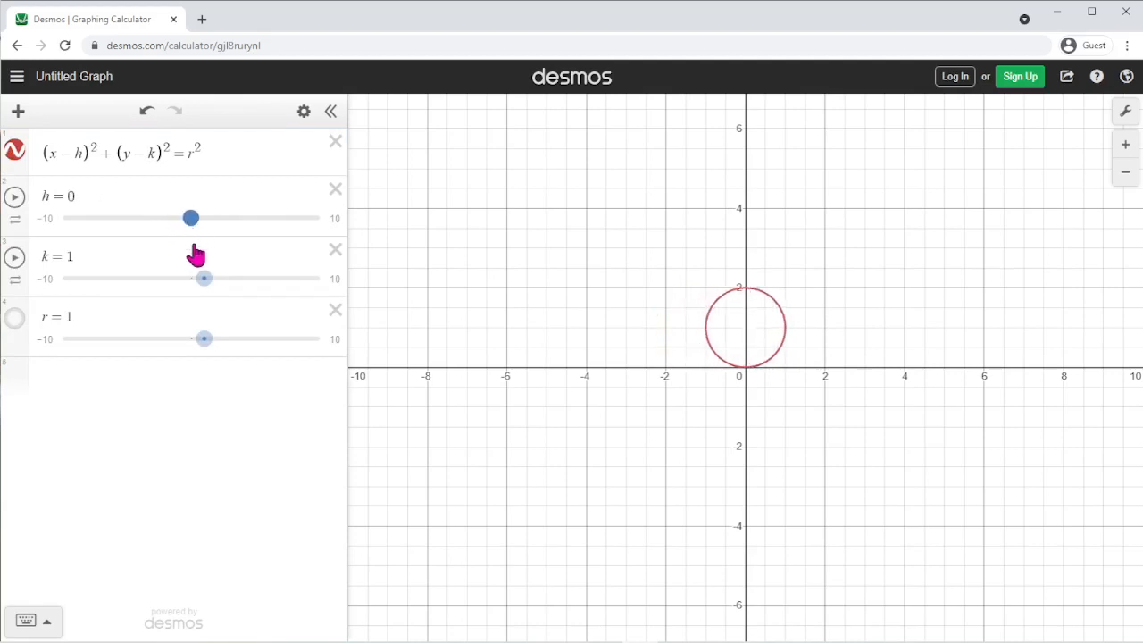
pyautogui.moveTo(202, 278); pyautogui.dragTo(191, 280)
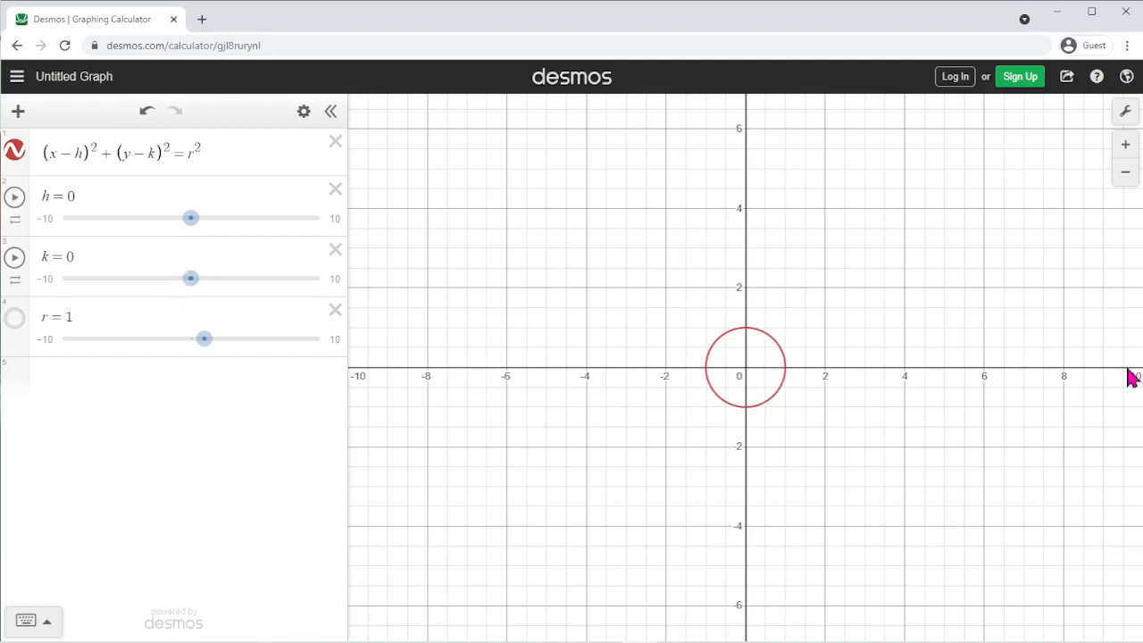
pyautogui.moveTo(206, 347); pyautogui.dragTo(204, 348)
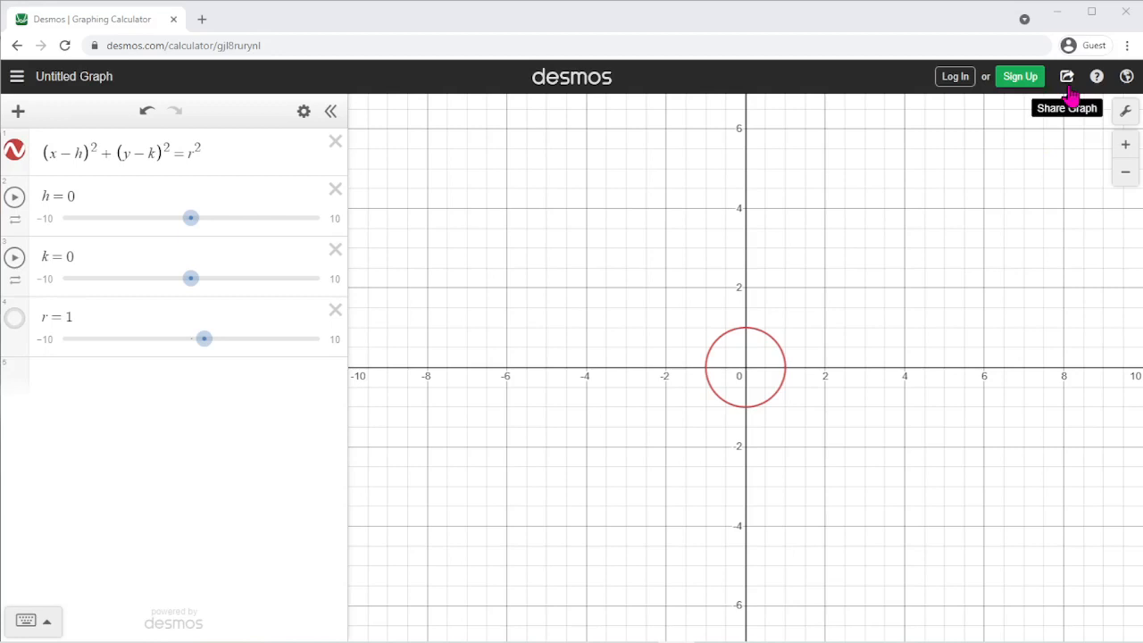
# Step: Plot the circle's centre as the point (0,0) in a new expression
pyautogui.click(125, 384)
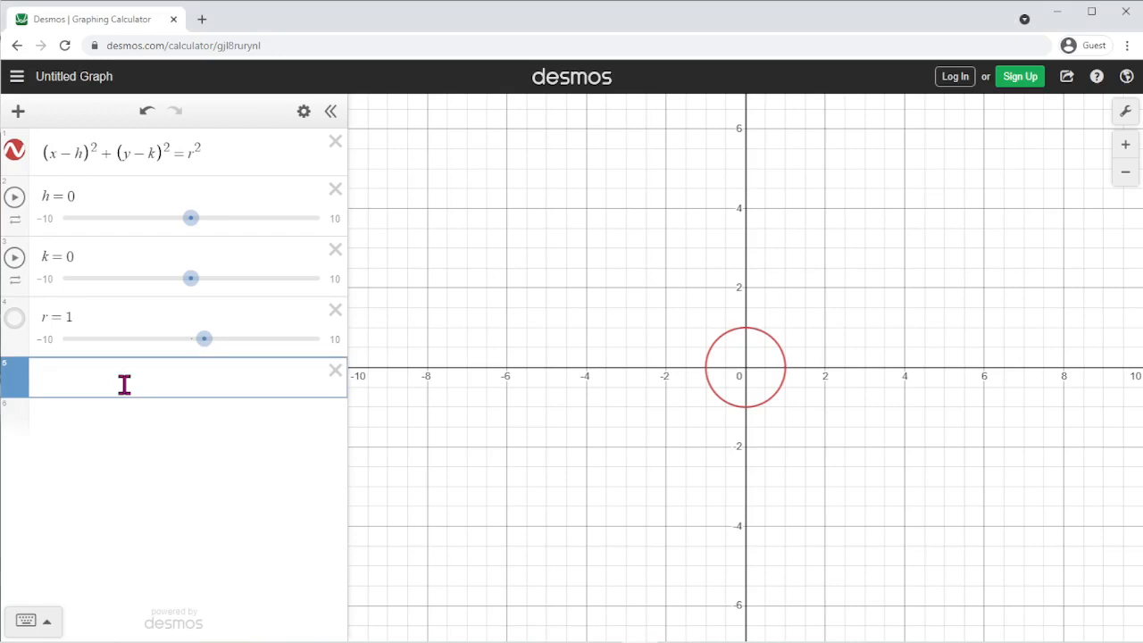
pyautogui.write('(0,0)')
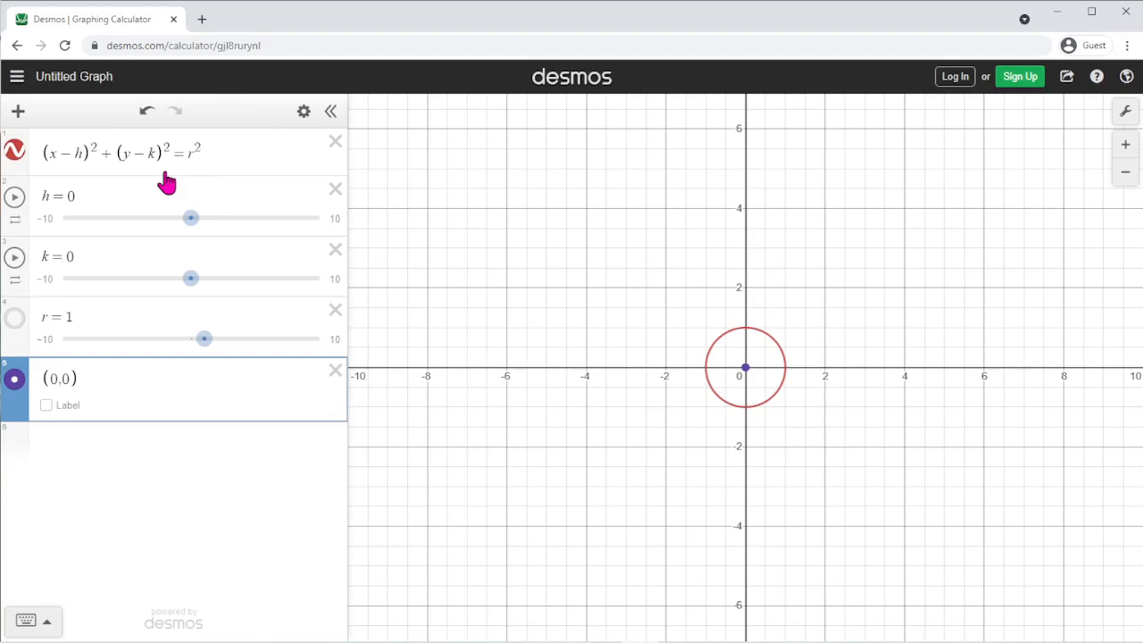
pyautogui.click(267, 153)
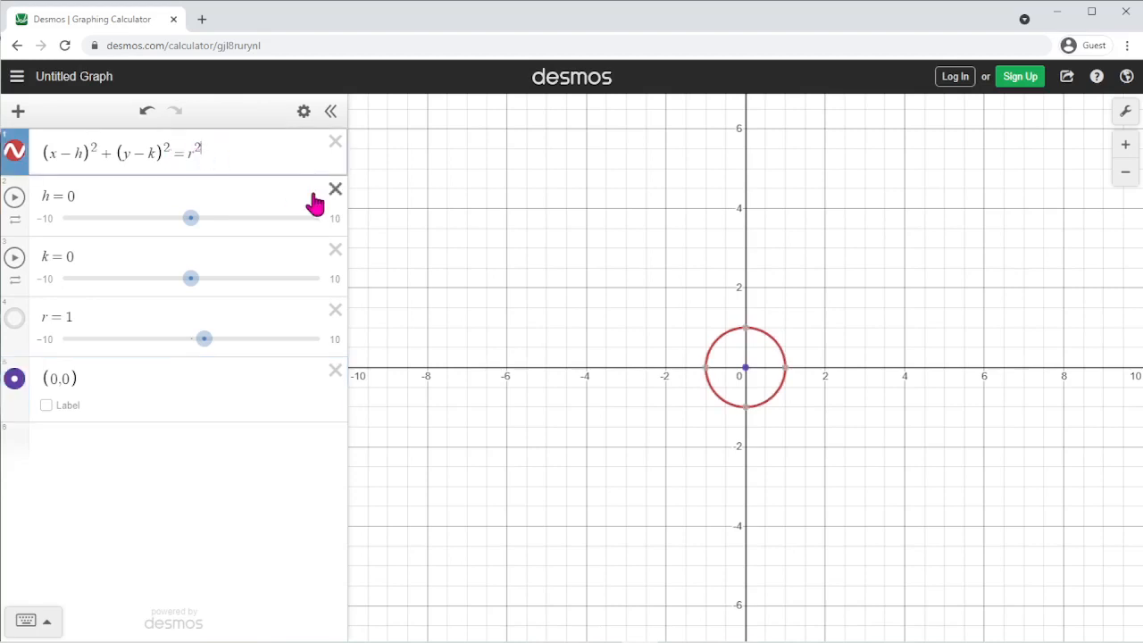
# Step: Graph the circle (x − 0)² + (y − 0)² = 3² as a new expression and move it to the top of the list
pyautogui.click(132, 438)
pyautogui.write('(x-0)^2')
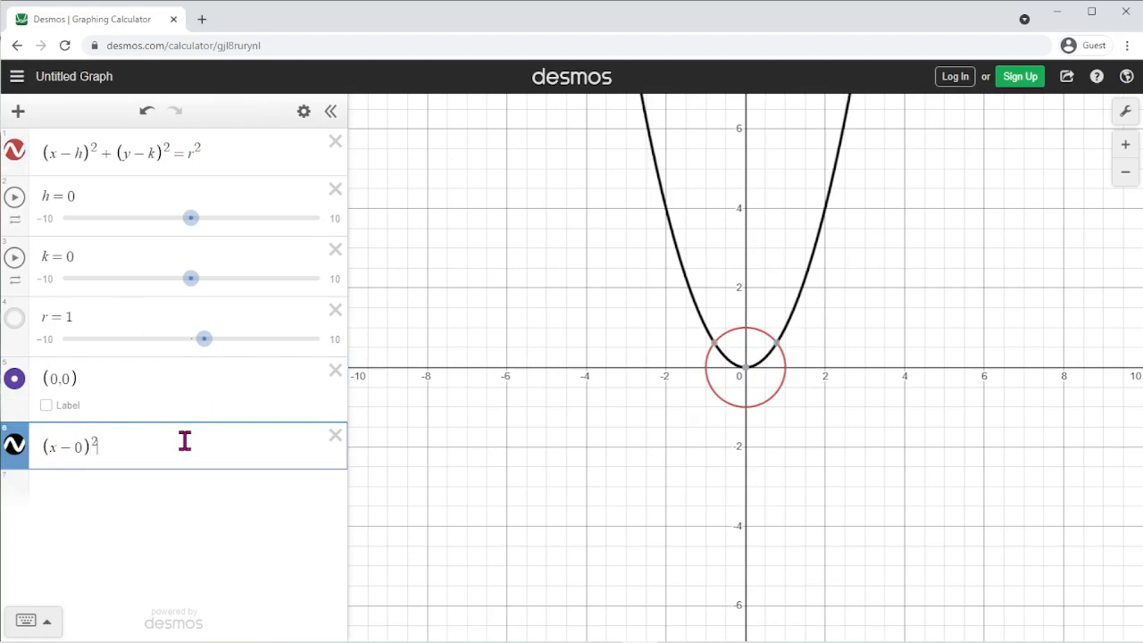
pyautogui.press('Right')
pyautogui.write('+(')
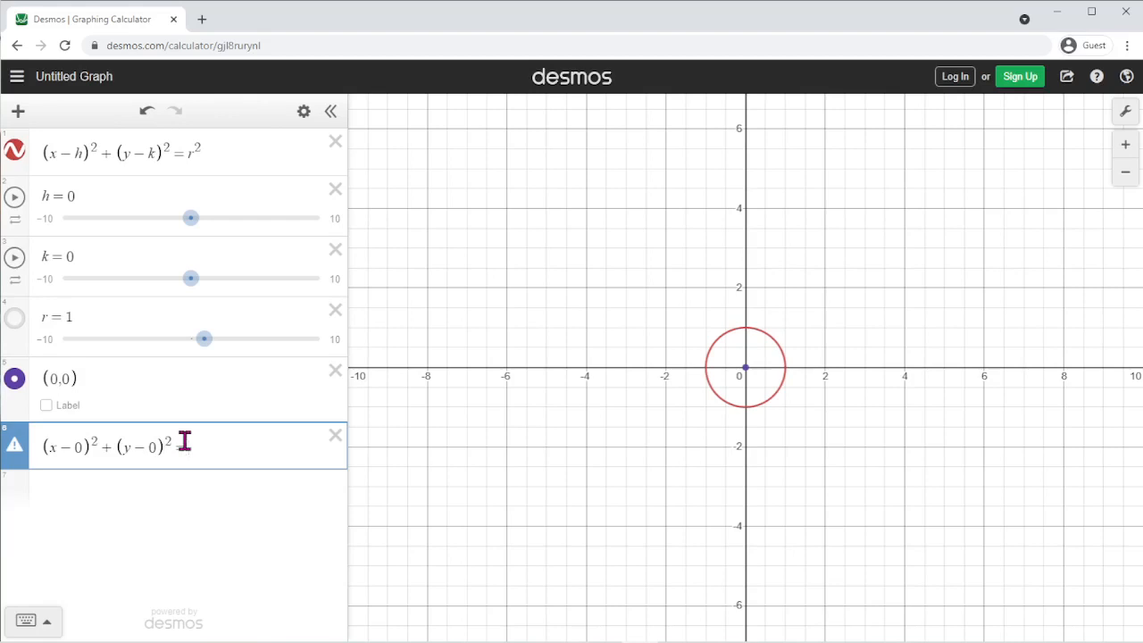
pyautogui.write('= 3^2')
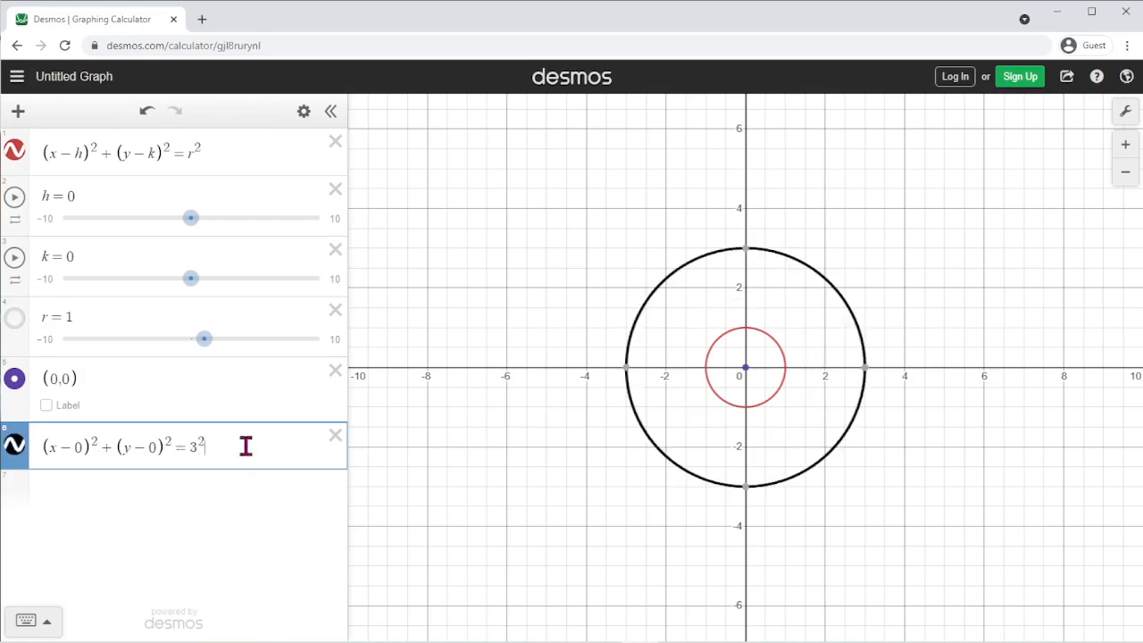
pyautogui.moveTo(18, 439); pyautogui.dragTo(12, 147)
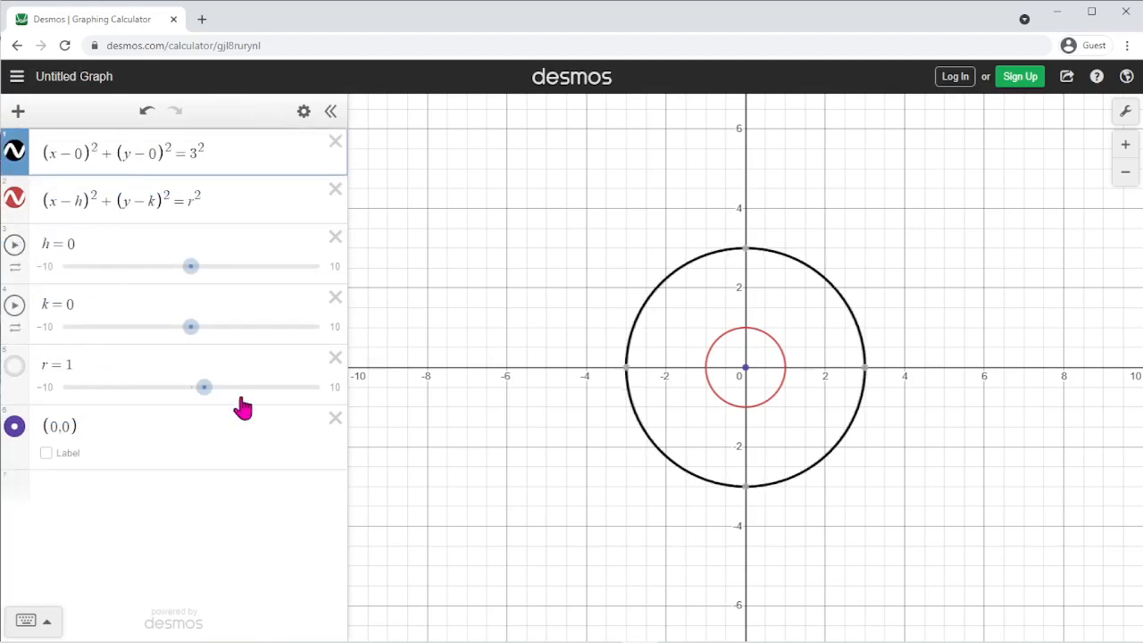
# Step: Set the r slider to 3 and hide the graph of (x − h)² + (y − k)² = r²
pyautogui.moveTo(207, 390); pyautogui.dragTo(240, 403)
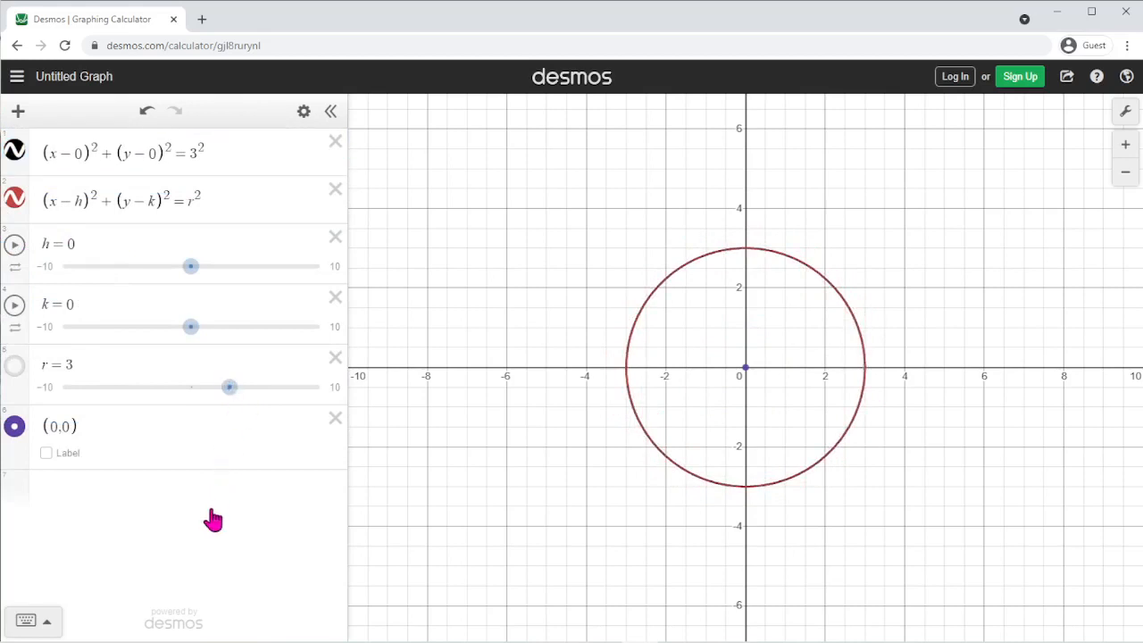
pyautogui.click(212, 518)
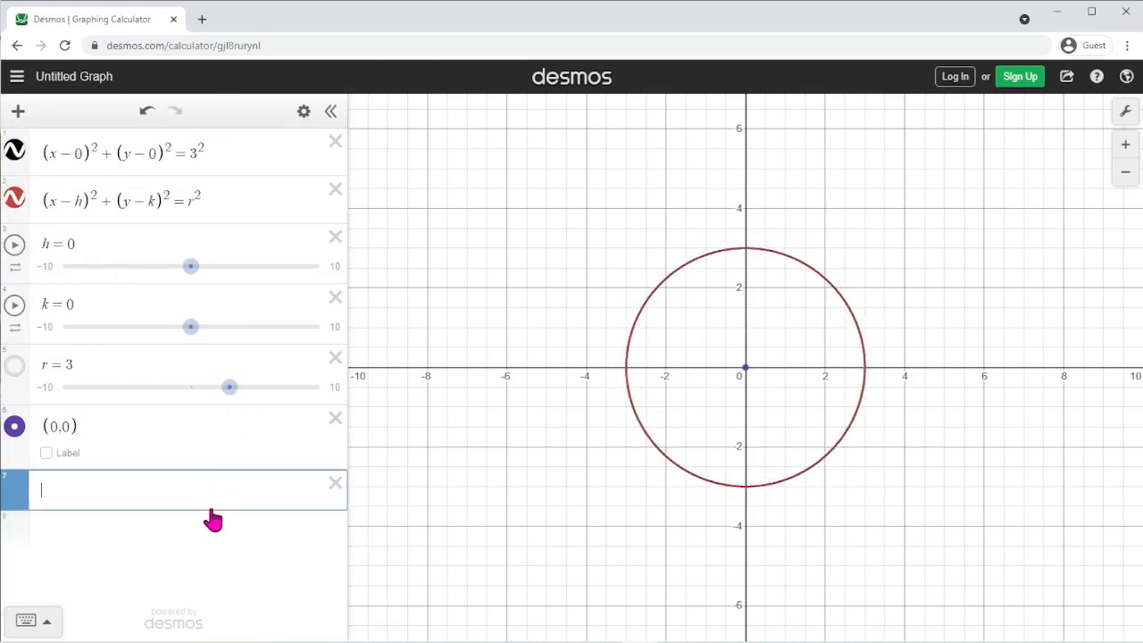
pyautogui.click(18, 204)
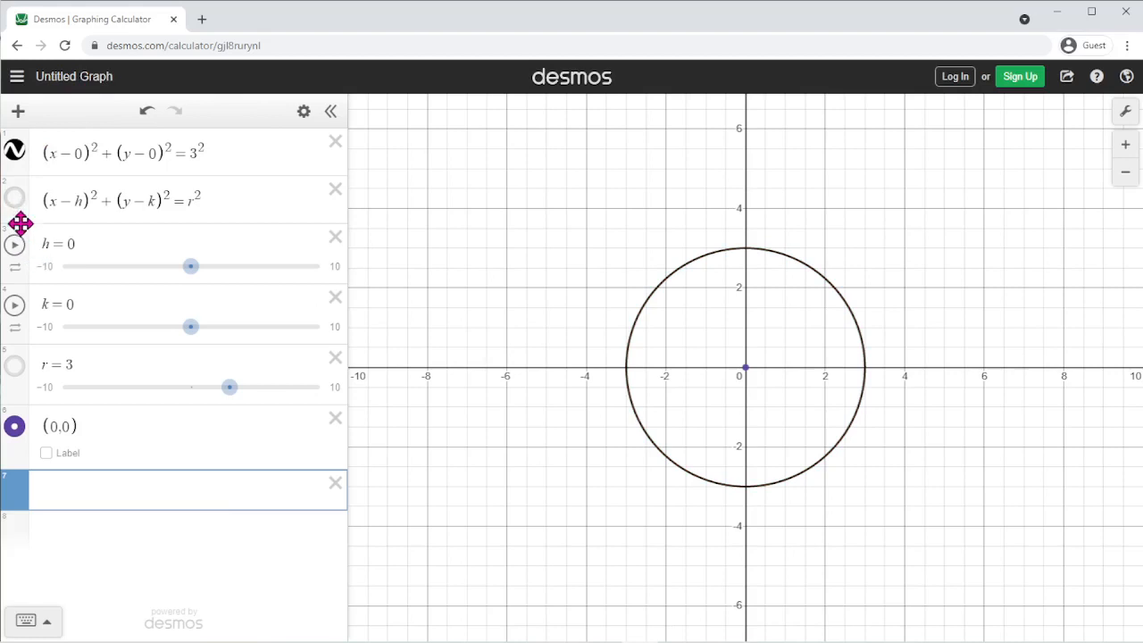
pyautogui.click(18, 213)
pyautogui.click(13, 213)
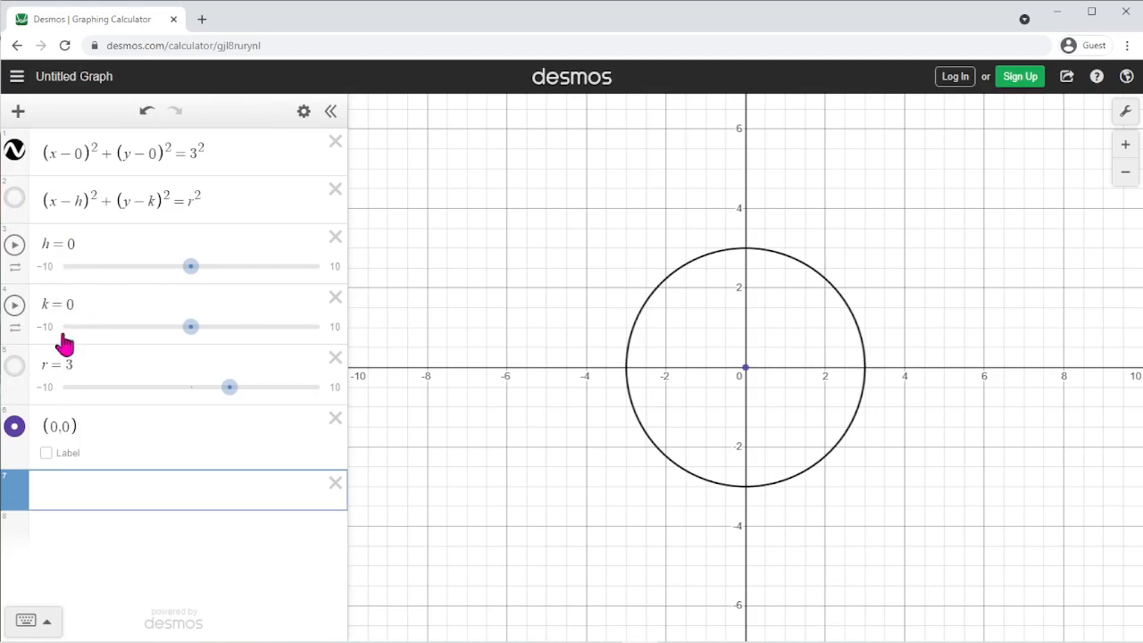
# Step: Reduce the (x − 0)² term of the first equation to x², keeping the plus sign after it
pyautogui.click(57, 154)
pyautogui.press('Delete')
pyautogui.press('Delete')
pyautogui.press('Delete')
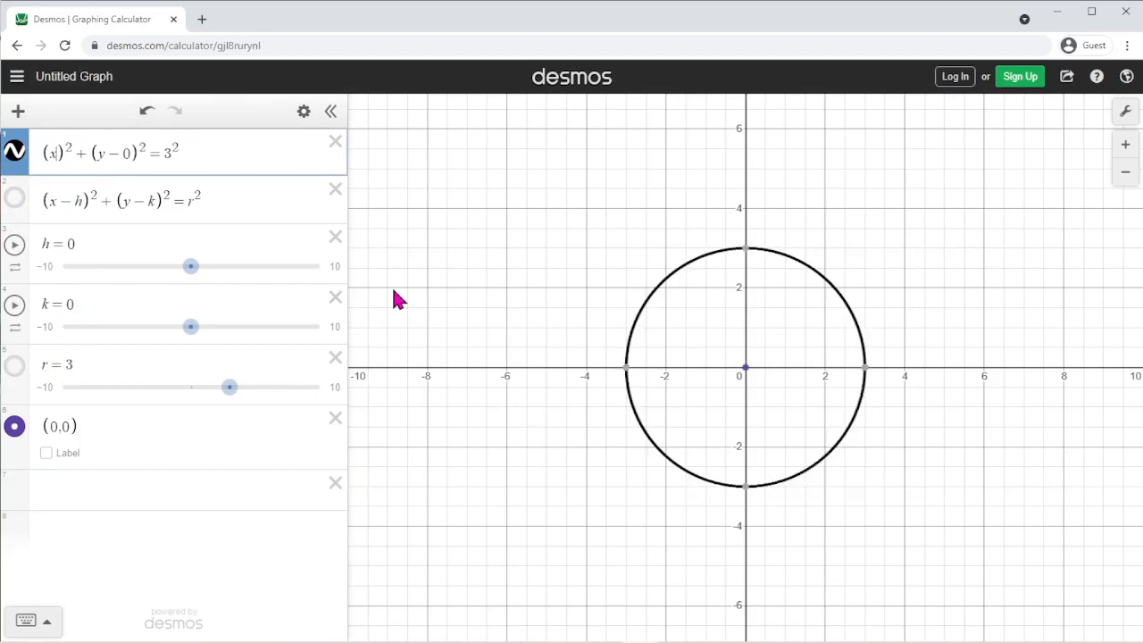
pyautogui.press('BackSpace')
pyautogui.press('Delete')
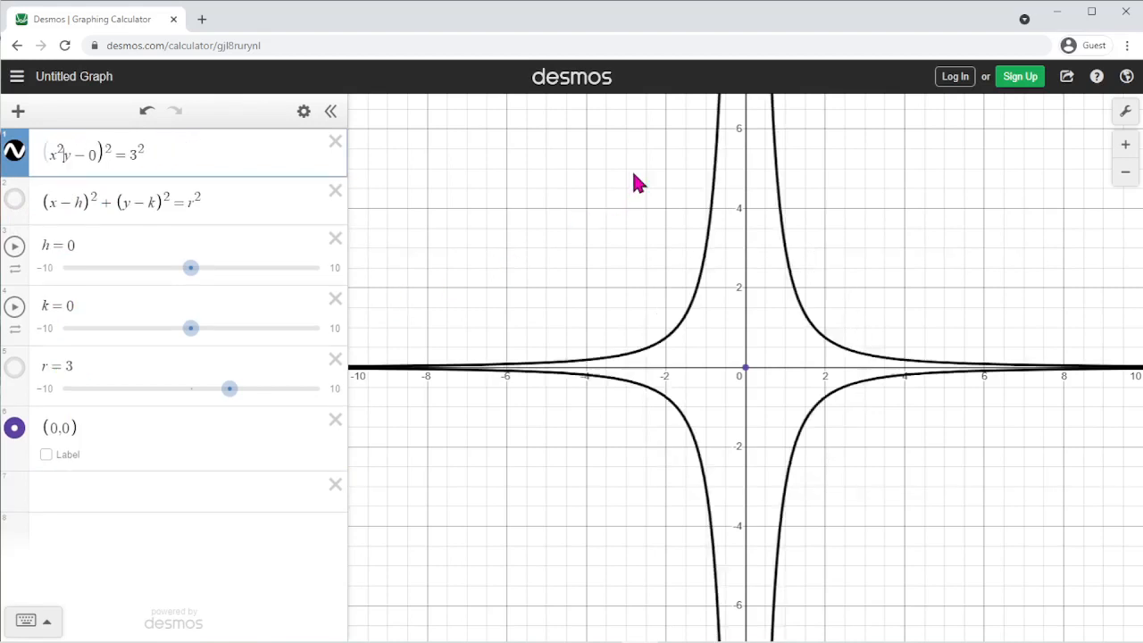
pyautogui.write('+')
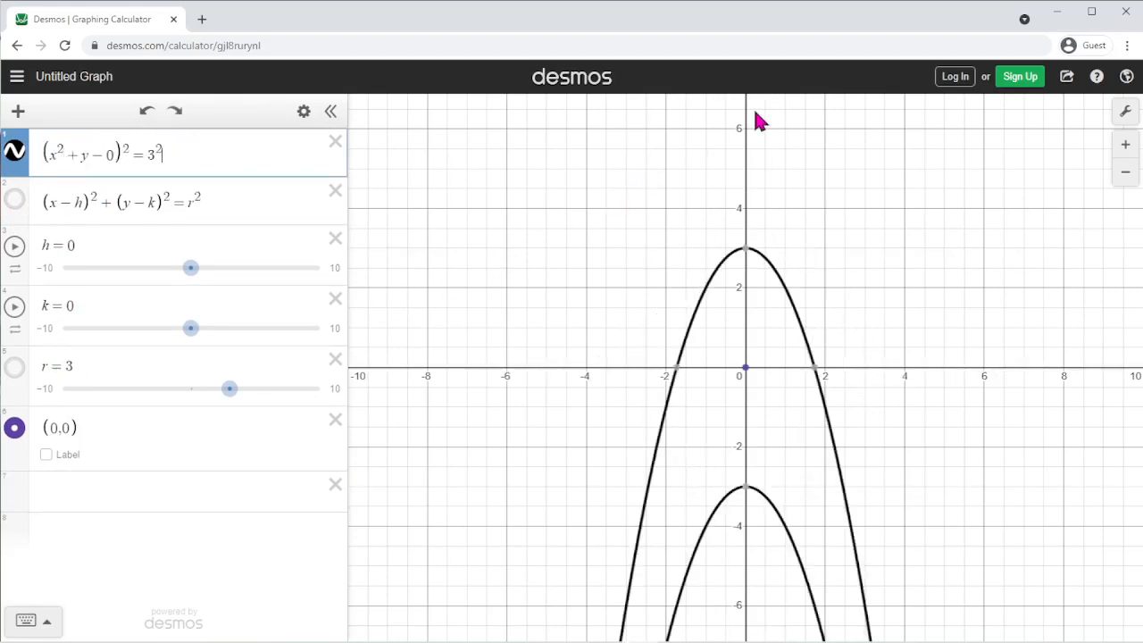
# Step: Reduce the y term to y² and remove the leftover brackets so the equation reads x² + y² = 3²
pyautogui.press('BackSpace')
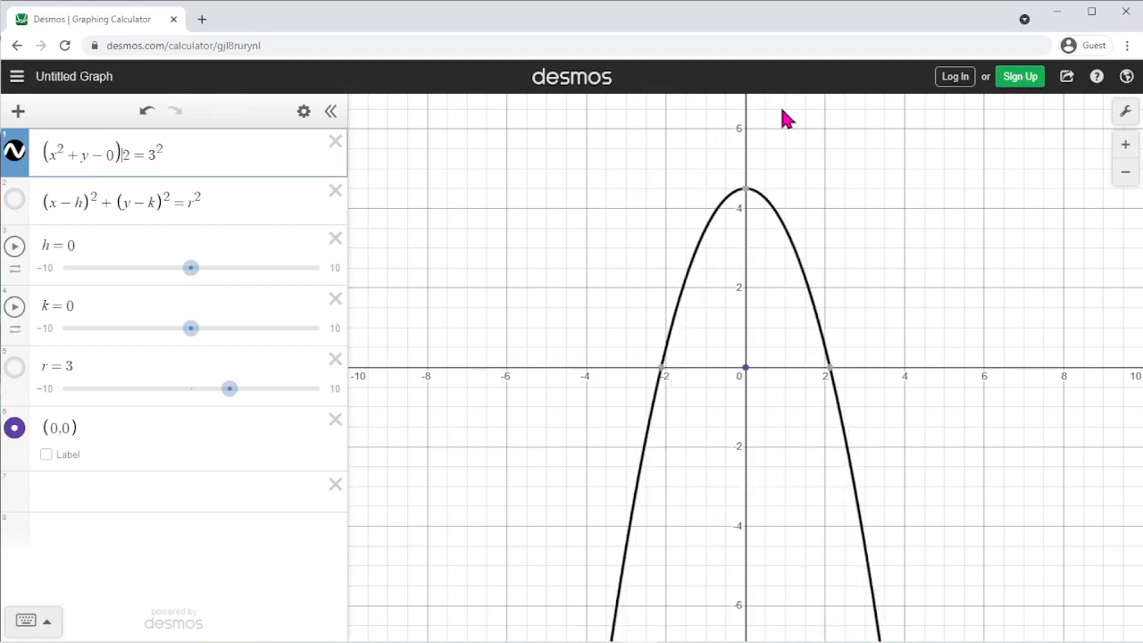
pyautogui.press('Right')
pyautogui.press('Right')
pyautogui.press('BackSpace')
pyautogui.press('BackSpace')
pyautogui.press('BackSpace')
pyautogui.press('BackSpace')
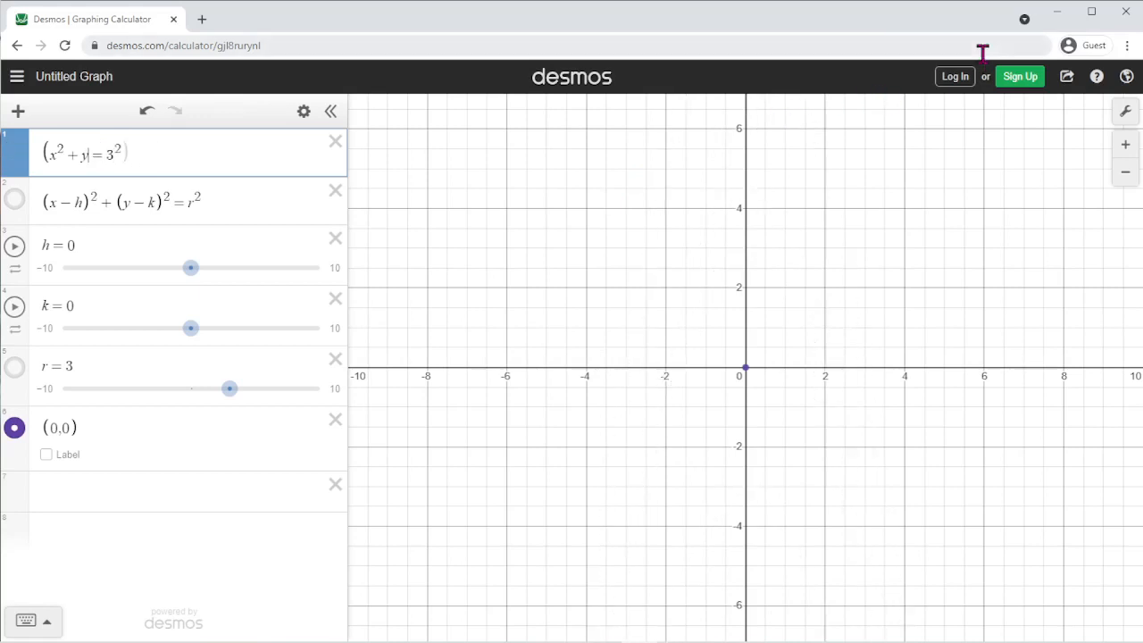
pyautogui.write('^2')
pyautogui.press('Home')
pyautogui.press('Delete')
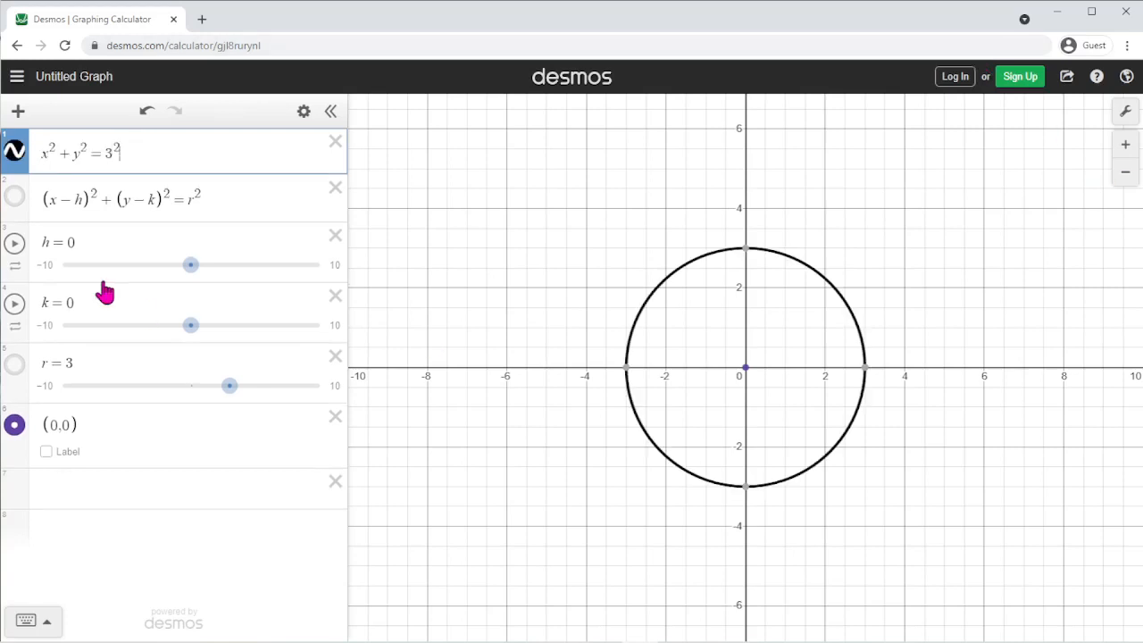
# Step: Replace 3² with 9 on the equation's right-hand side
pyautogui.press('BackSpace')
pyautogui.press('BackSpace')
pyautogui.press('BackSpace')
pyautogui.write('9')
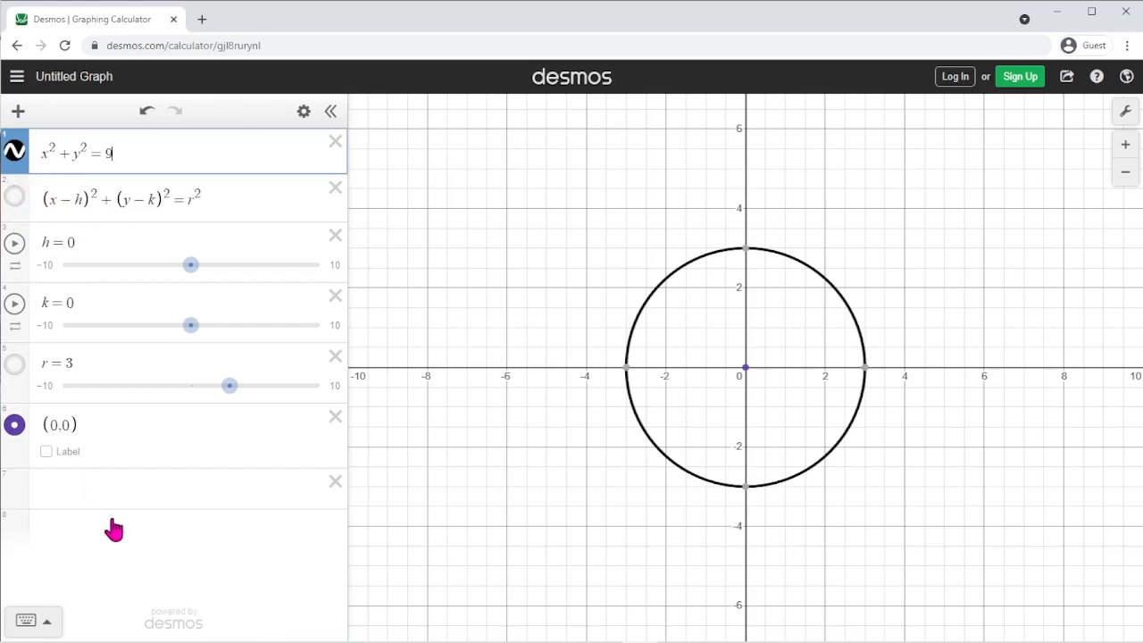
# Step: Show the (x − h)² + (y − k)² = r² graph to compare it with x² + y² = 9, and hide it again
pyautogui.click(134, 491)
pyautogui.click(16, 198)
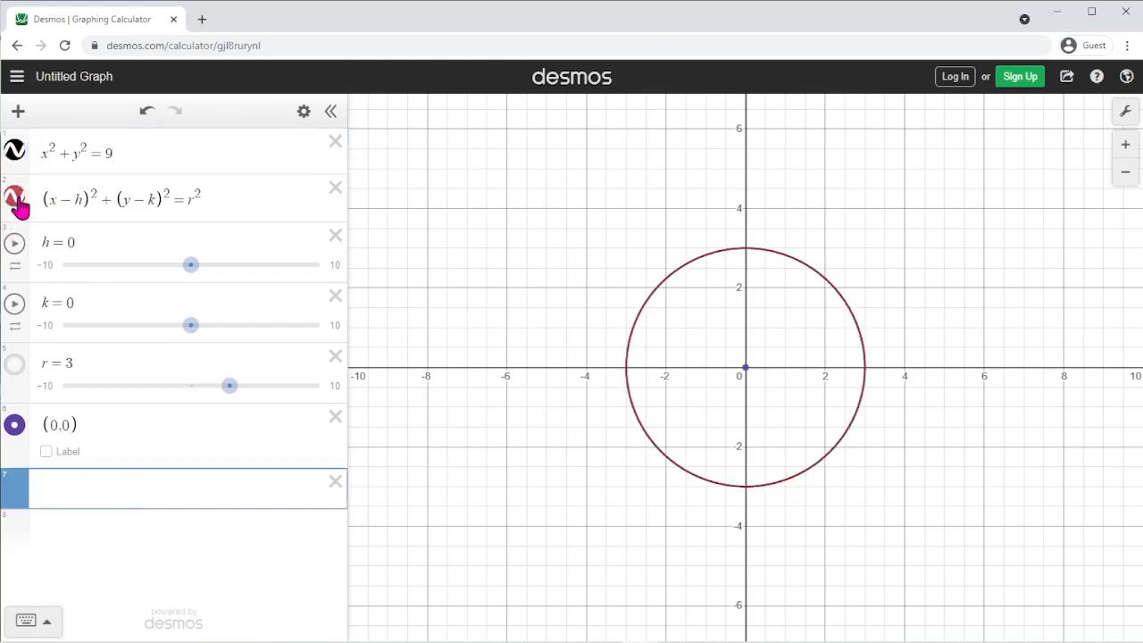
pyautogui.click(17, 200)
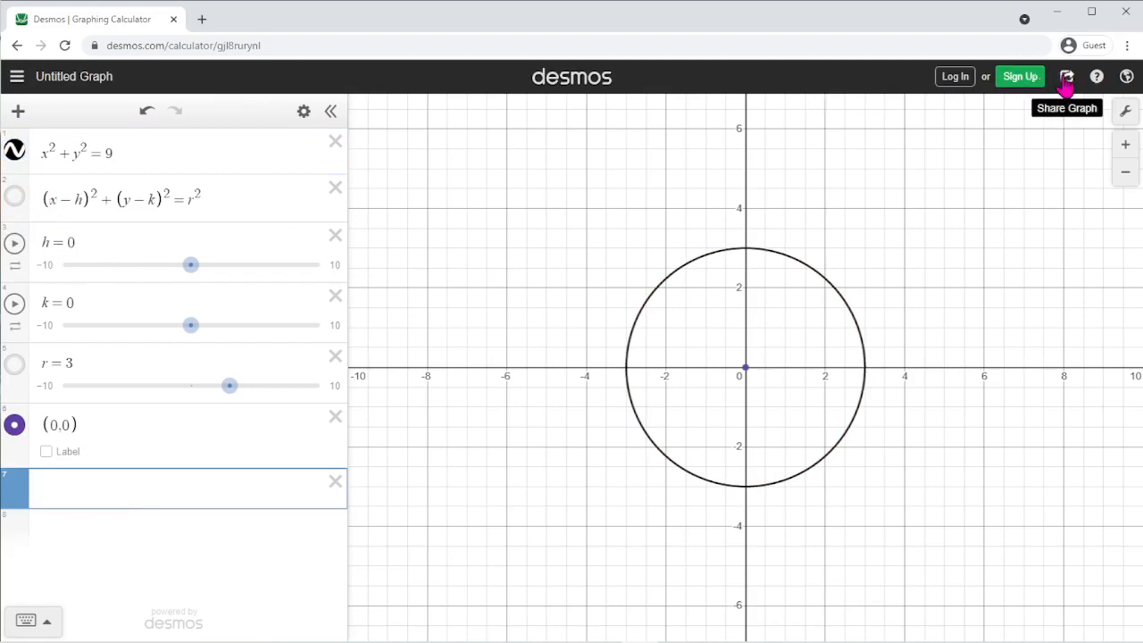
# Step: Generate a share link for the graph and close the sharing options
pyautogui.click(1067, 79)
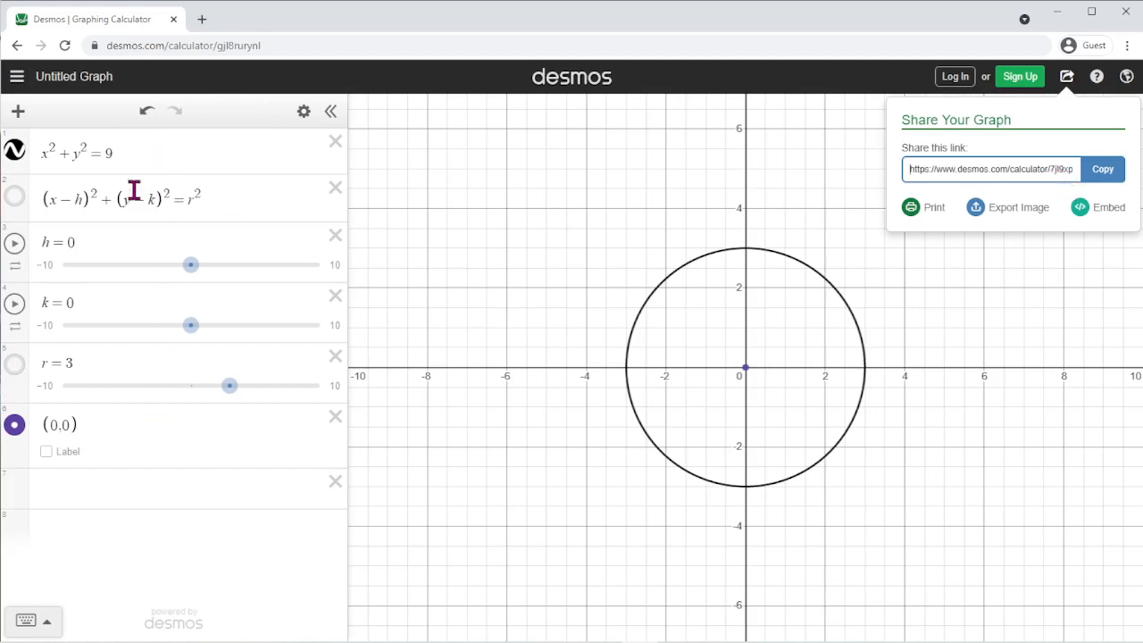
pyautogui.click(184, 536)
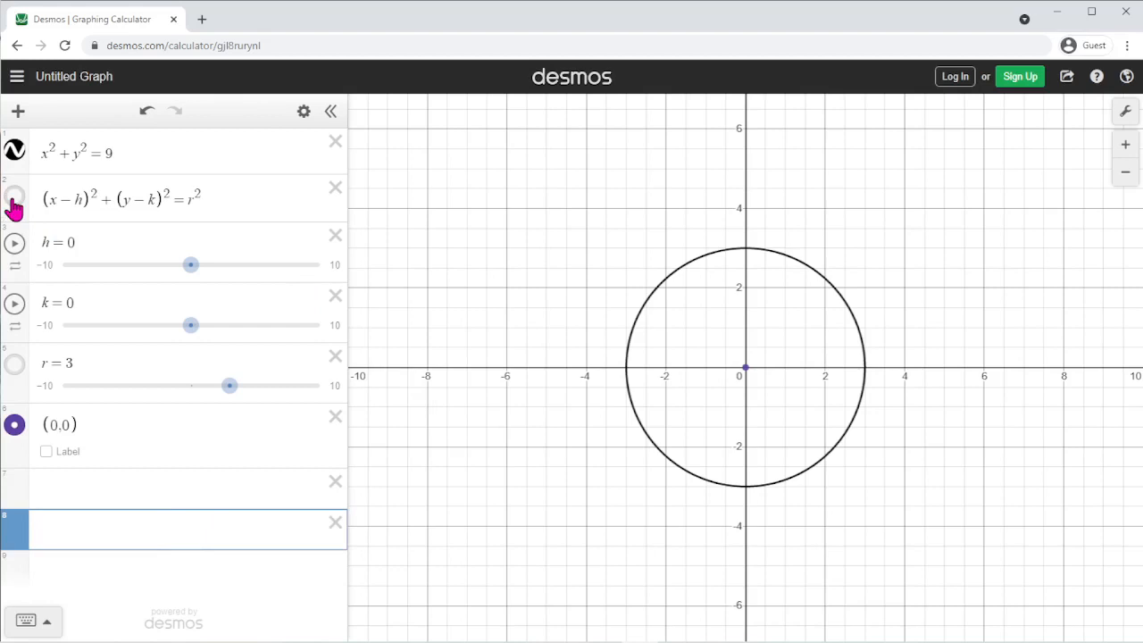
# Step: Generate and copy a share link for the graph, and paste it into a new browser tab's address bar without loading it
pyautogui.click(1065, 82)
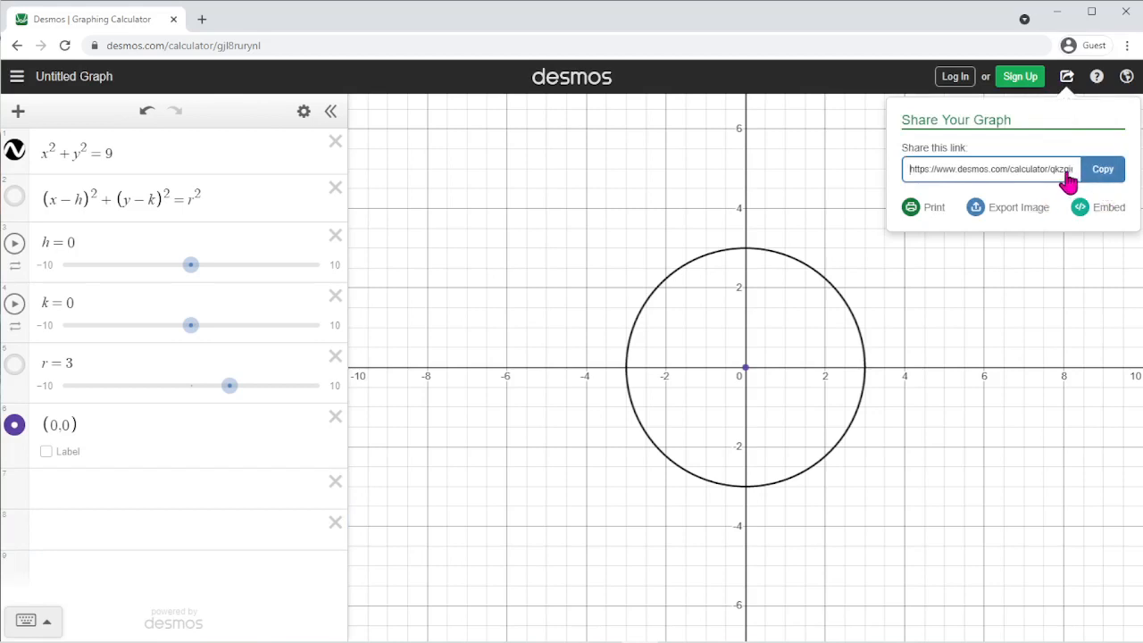
pyautogui.click(1090, 181)
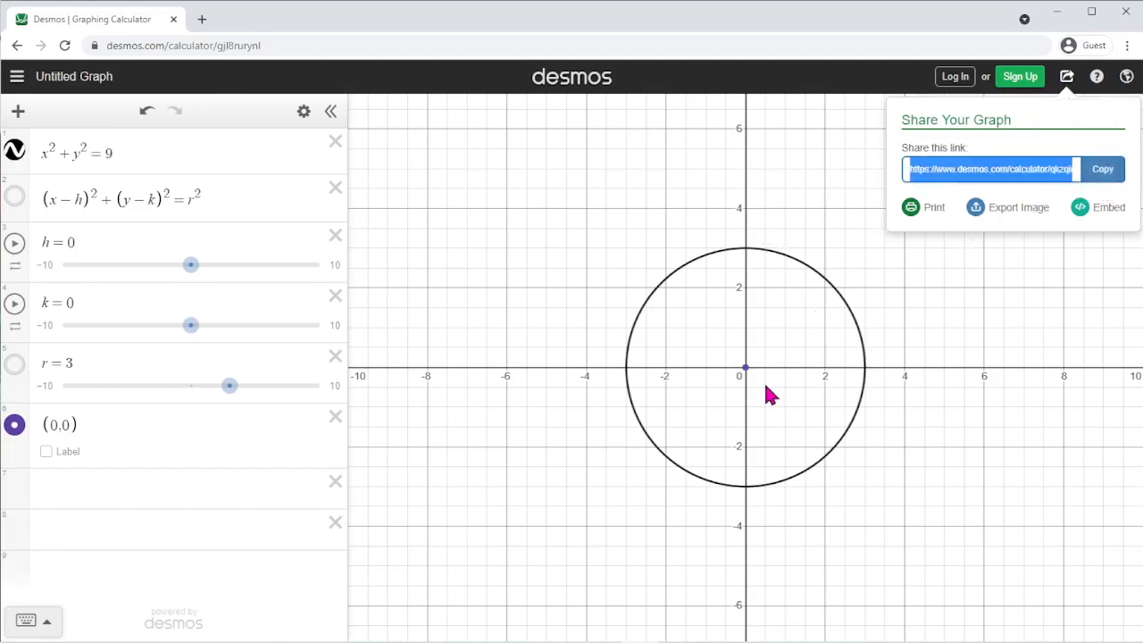
pyautogui.click(1060, 179)
pyautogui.click(201, 19)
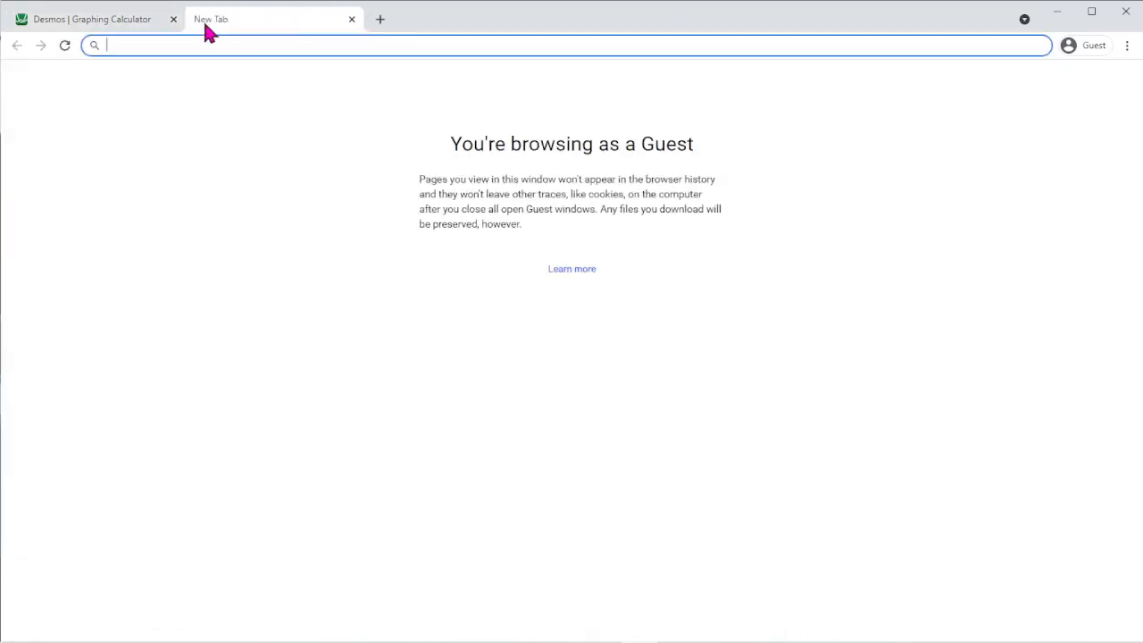
pyautogui.write('https://www.desmos.com/calculator/qkzqirlesu')
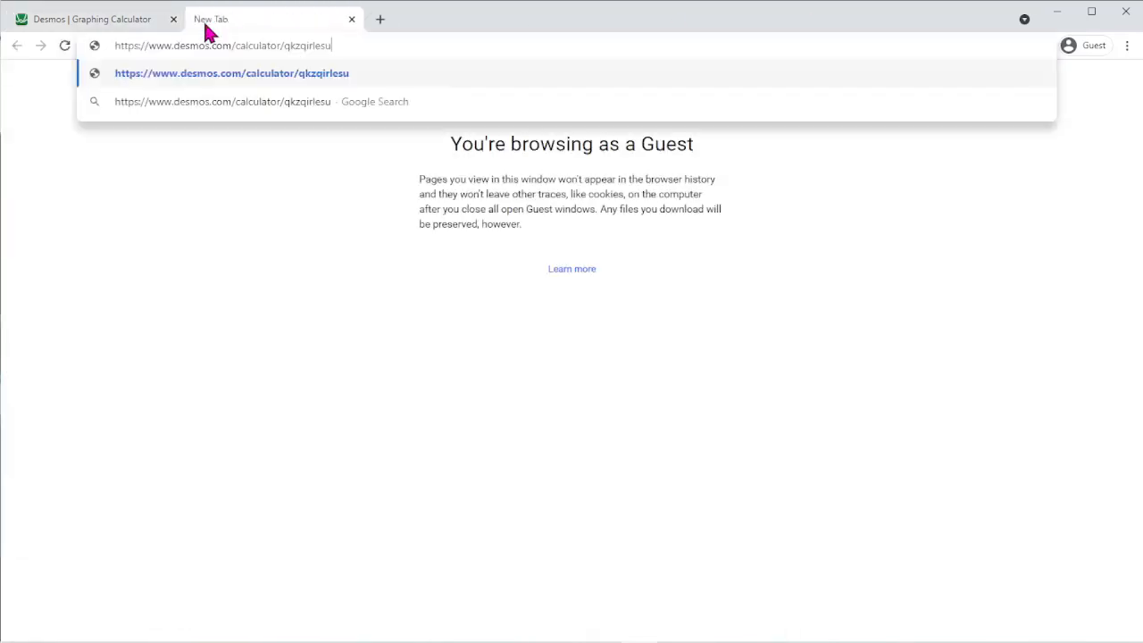
# Step: Compare the original graph's address with the copied share link, return to the original graph and close its sharing options
pyautogui.click(103, 19)
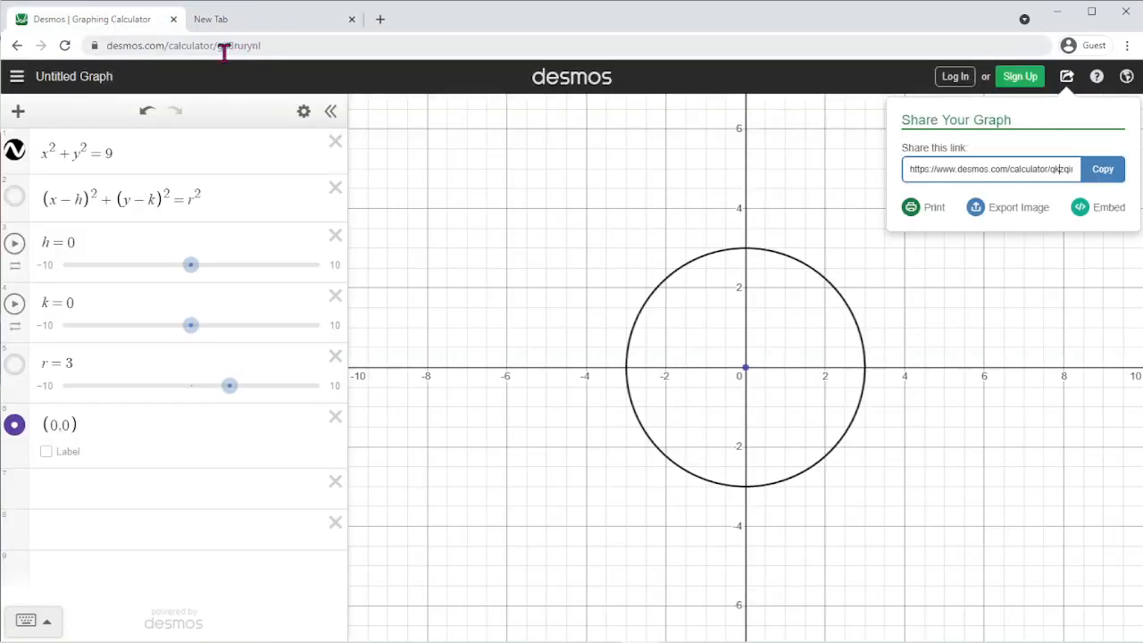
pyautogui.click(243, 25)
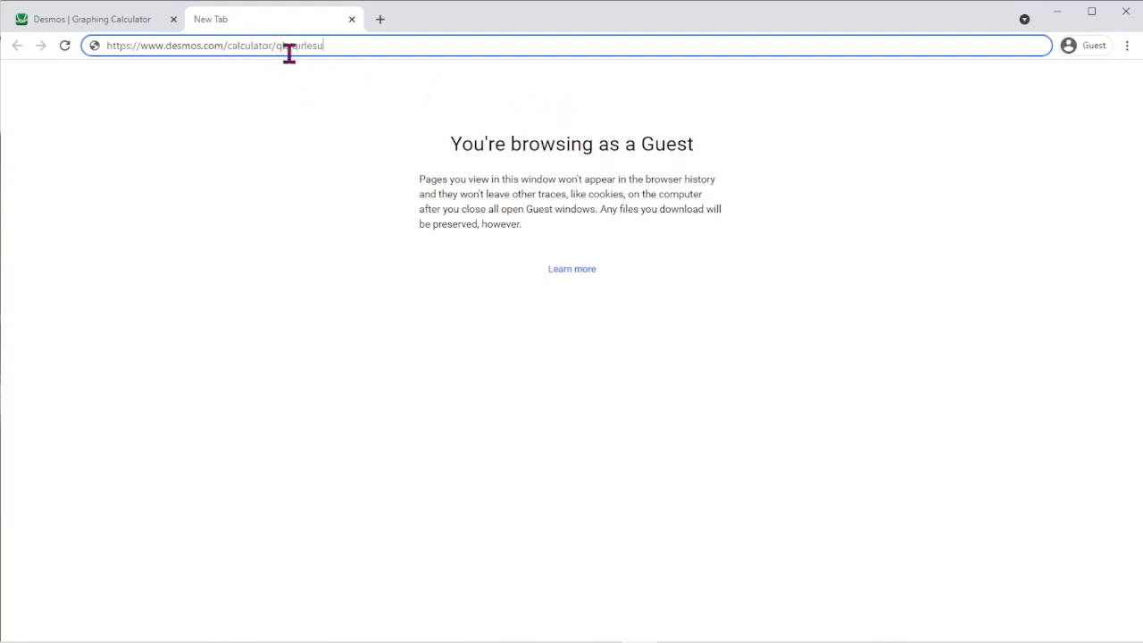
pyautogui.click(113, 22)
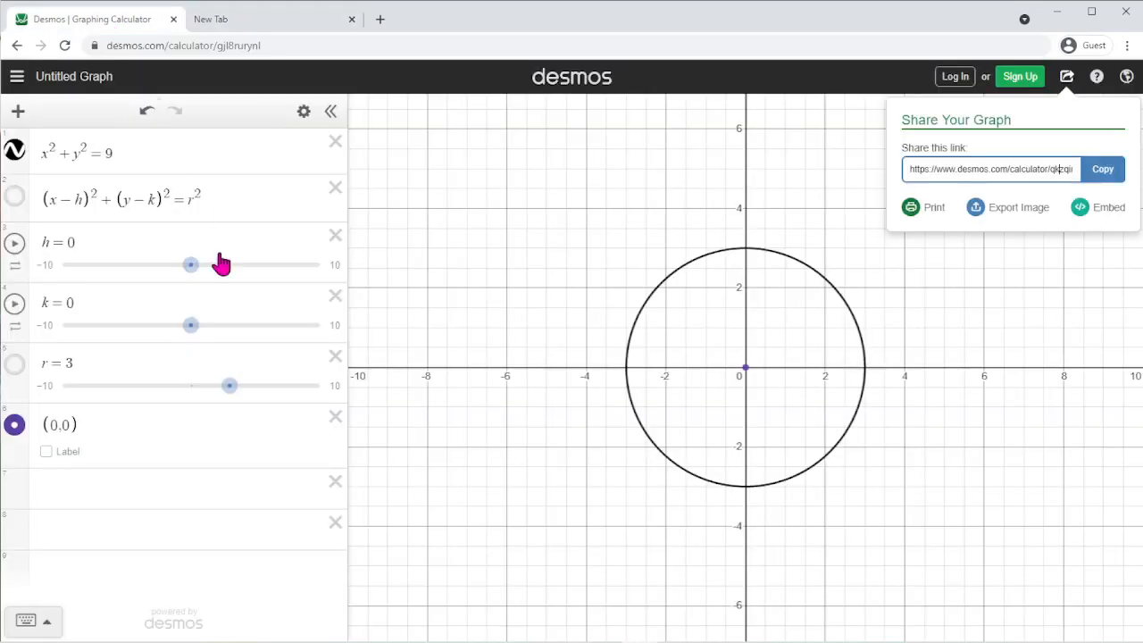
pyautogui.click(684, 217)
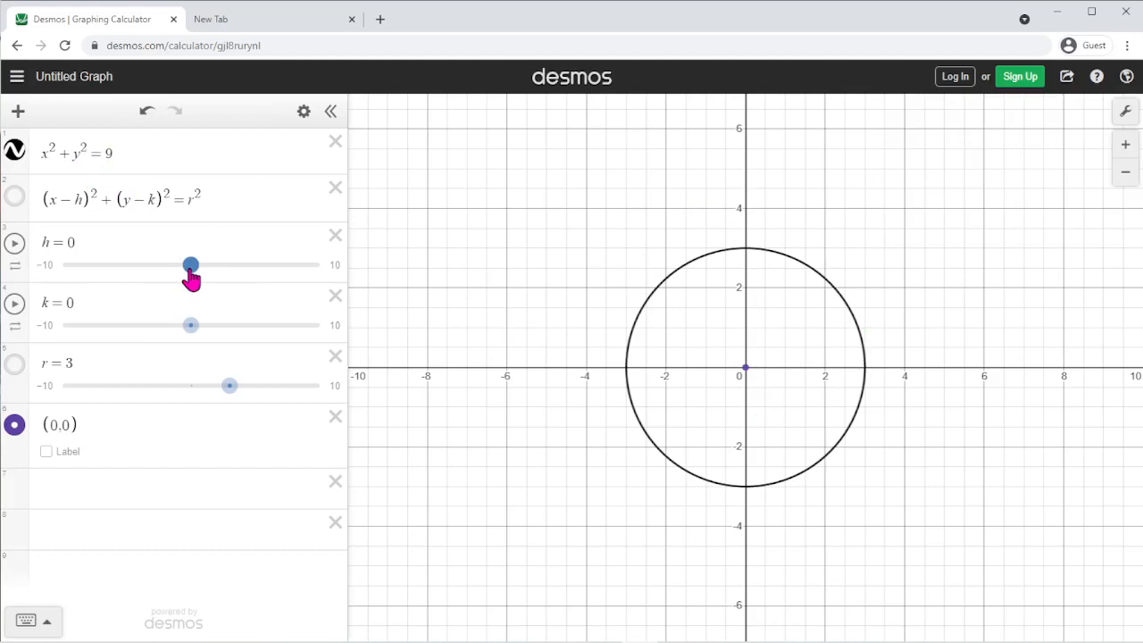
# Step: Show the (x − h)² + (y − k)² = r² circle and set the sliders to h = 2.6 and k = −2.7
pyautogui.moveTo(190, 266); pyautogui.dragTo(234, 287)
pyautogui.click(19, 200)
pyautogui.moveTo(190, 325); pyautogui.dragTo(160, 334)
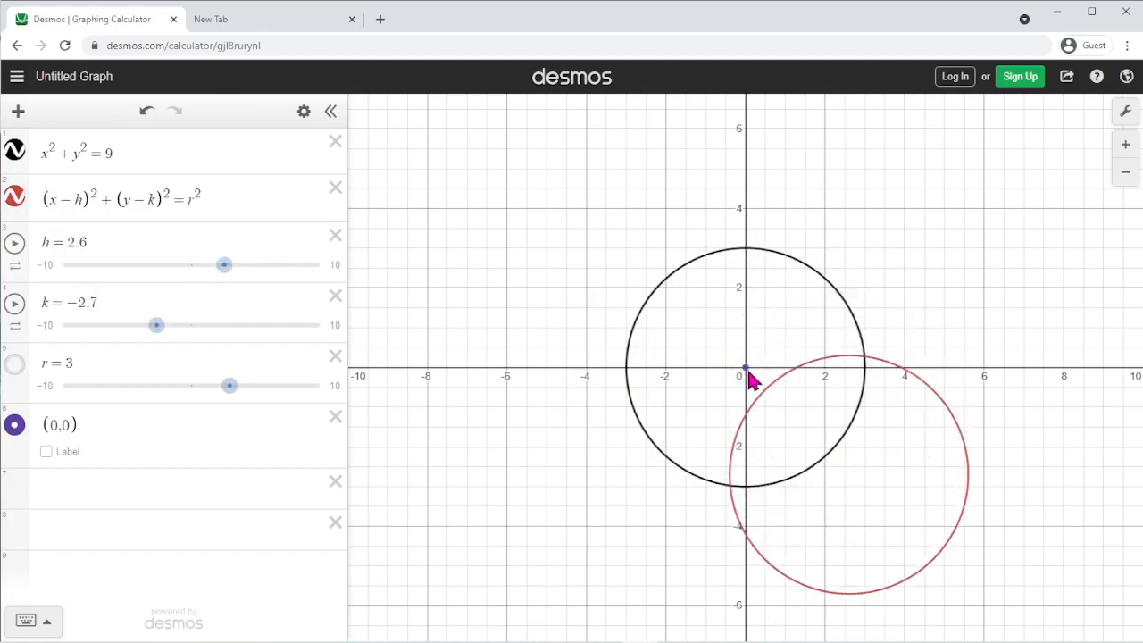
# Step: Redefine the point (0,0) as (0 + h, 0 + k) and set the sliders to k = 3.3 and h = −1.6
pyautogui.click(51, 424)
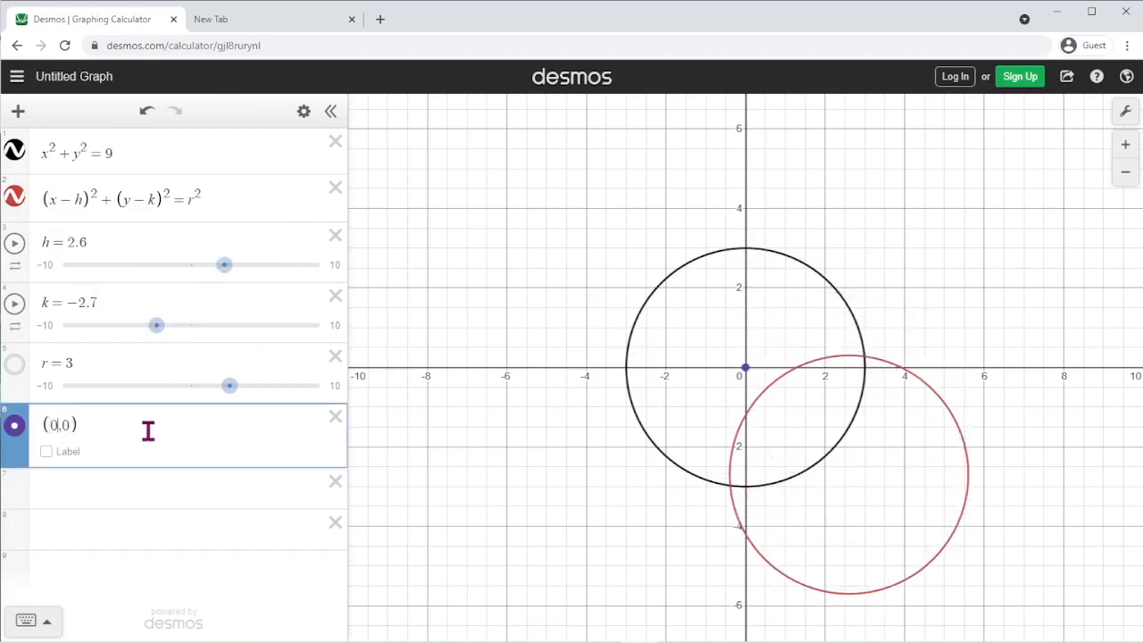
pyautogui.write('+h')
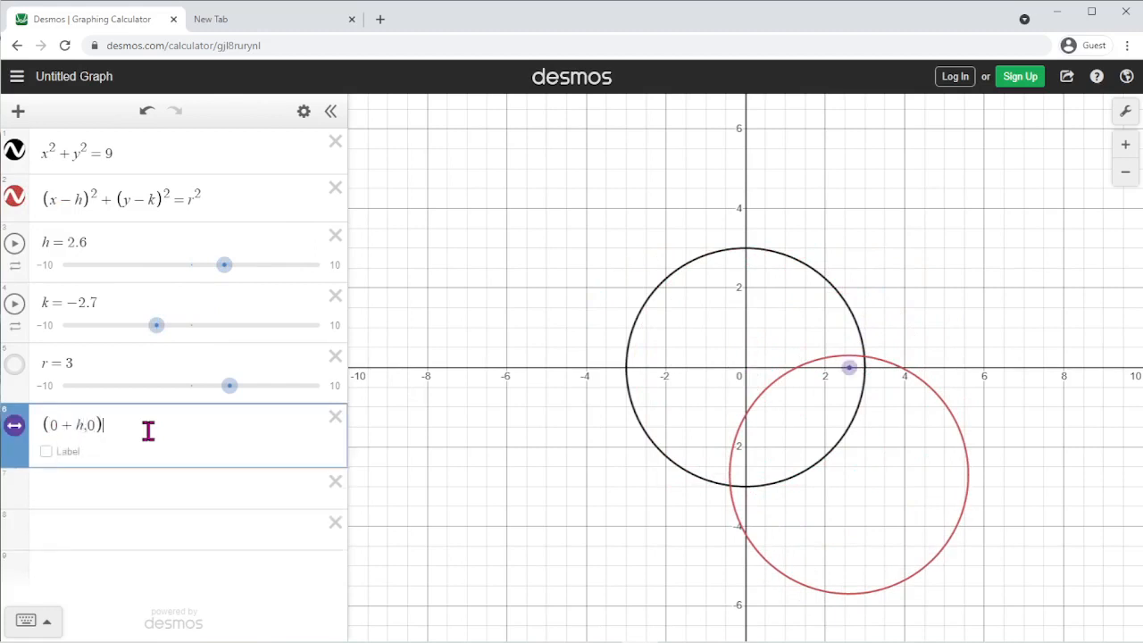
pyautogui.write('++')
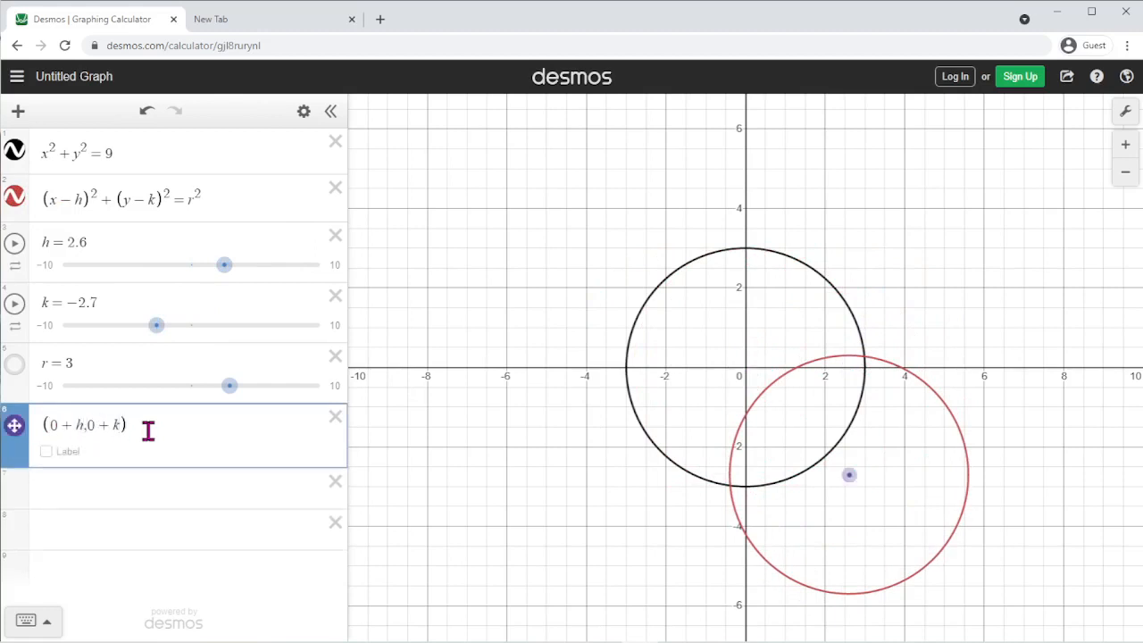
pyautogui.click(459, 444)
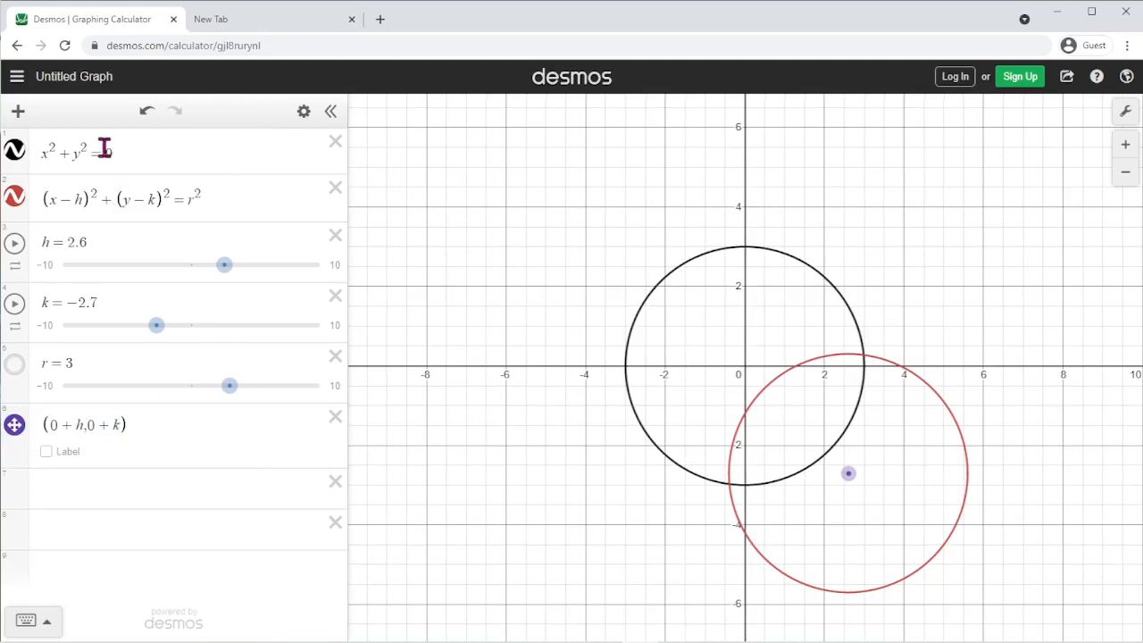
pyautogui.moveTo(158, 328); pyautogui.dragTo(233, 327)
pyautogui.moveTo(225, 266); pyautogui.dragTo(170, 269)
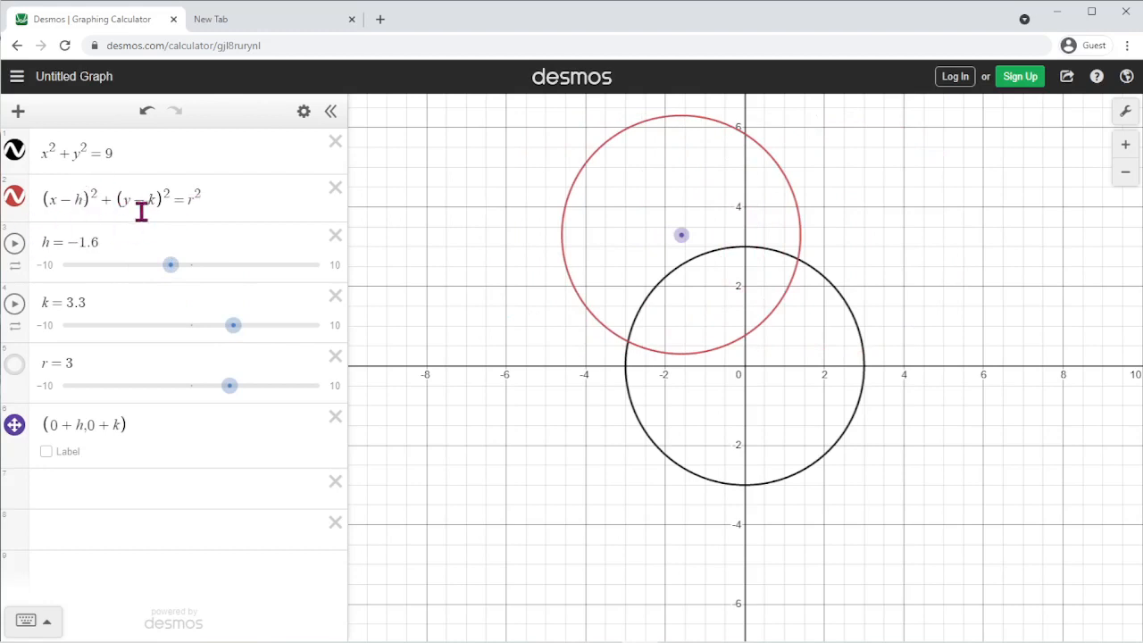
# Step: Simplify the point (0 + h, 0 + k) to (h, k), and set the sliders to k = −4.3 and r = 1.1
pyautogui.click(106, 427)
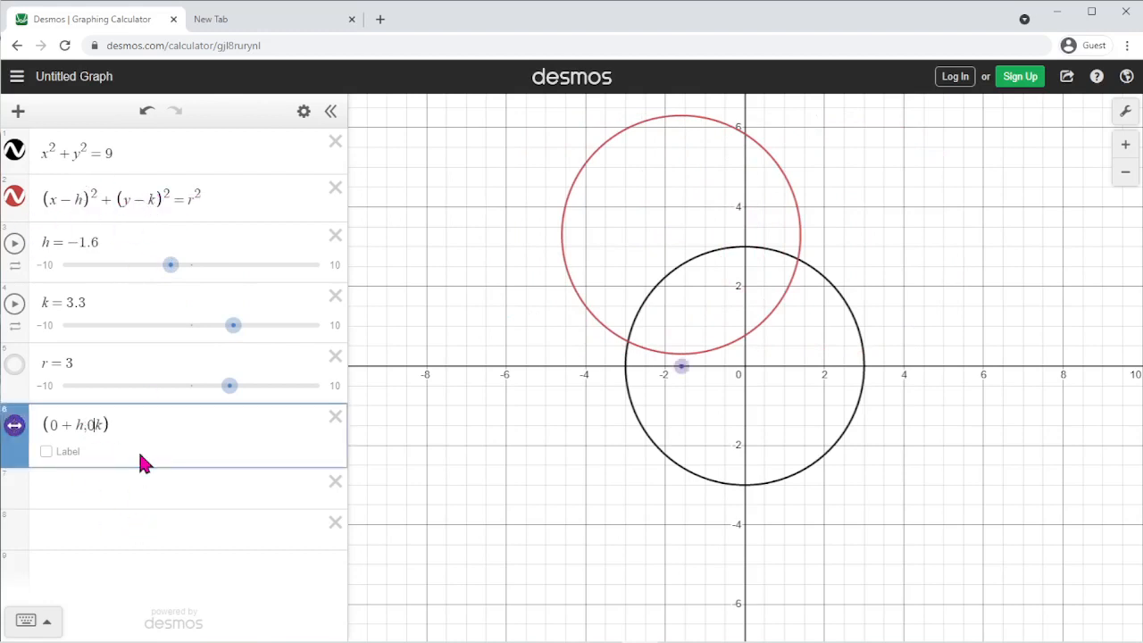
pyautogui.press('BackSpace')
pyautogui.press('BackSpace')
pyautogui.press('Left')
pyautogui.press('Left')
pyautogui.press('BackSpace')
pyautogui.press('BackSpace')
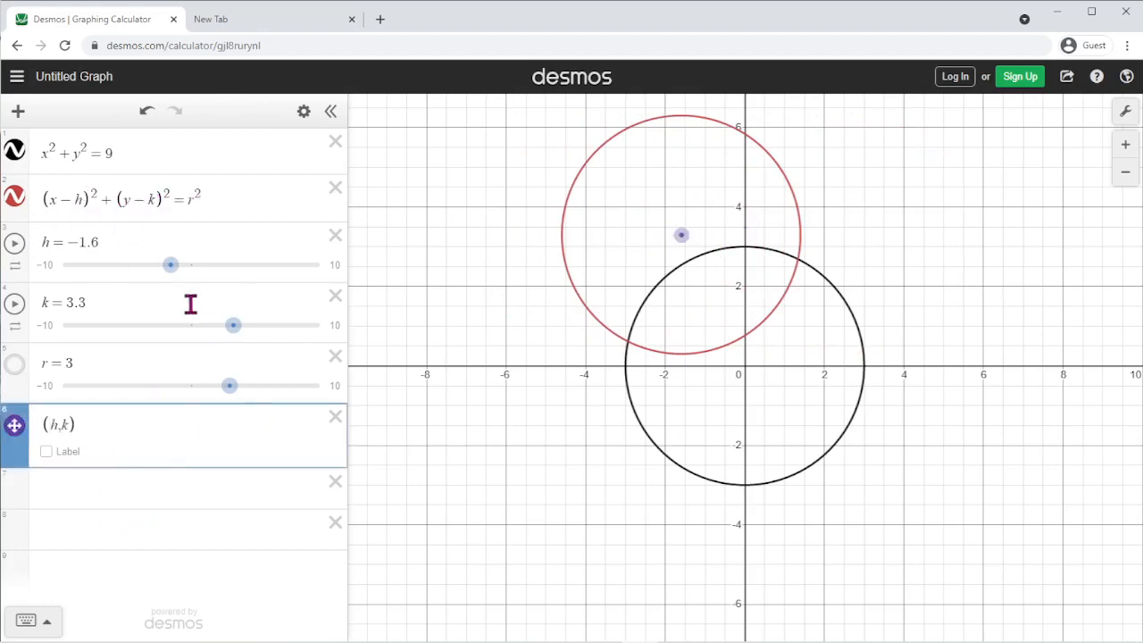
pyautogui.moveTo(233, 325); pyautogui.dragTo(136, 325)
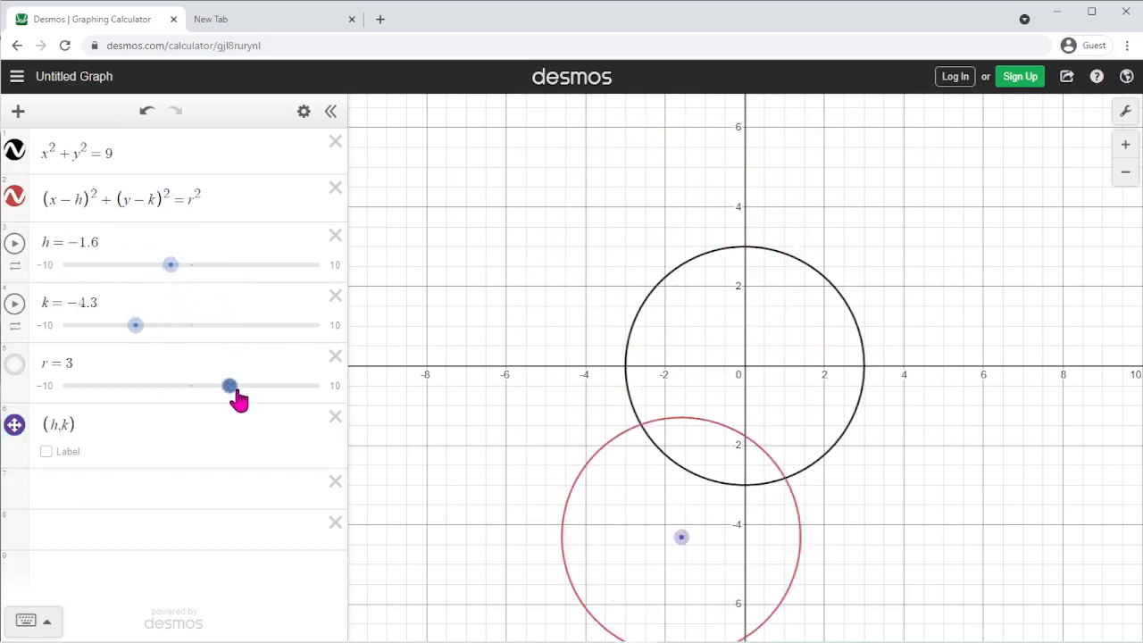
pyautogui.moveTo(237, 398); pyautogui.dragTo(194, 399)
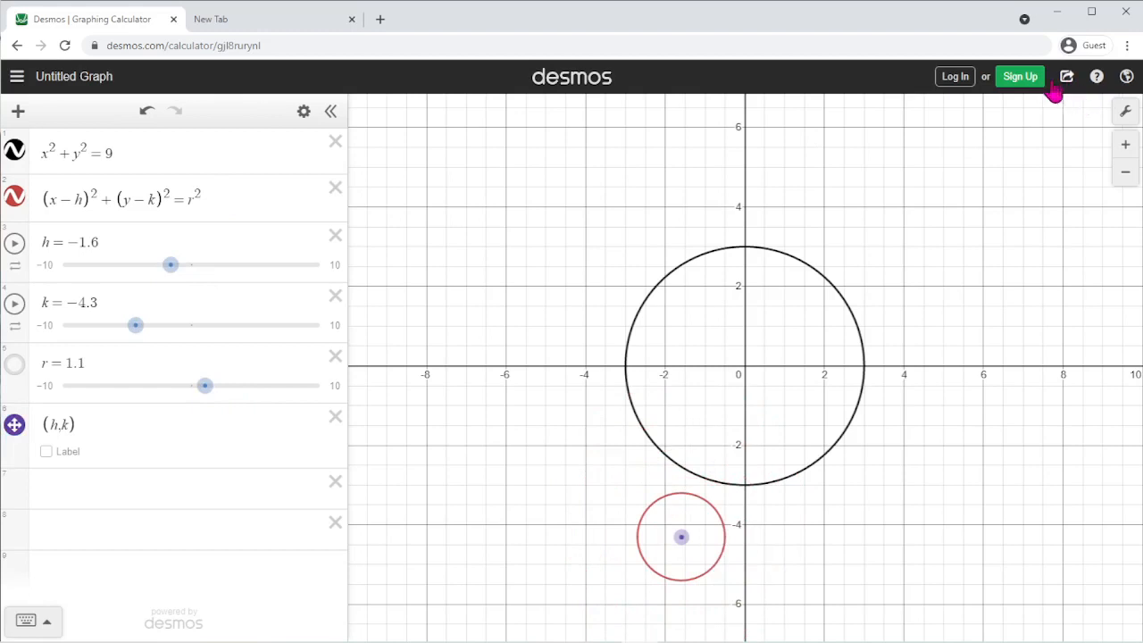
# Step: Load the shared link desmos.com/calculator/qkzqirlesu in the second browser tab
pyautogui.click(253, 21)
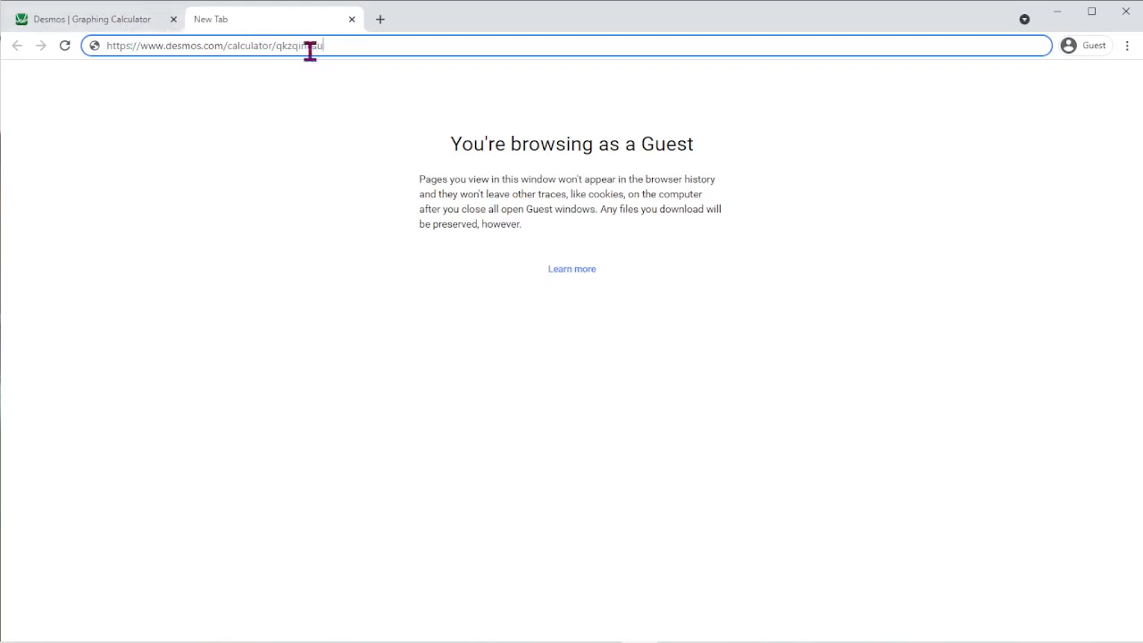
pyautogui.click(128, 27)
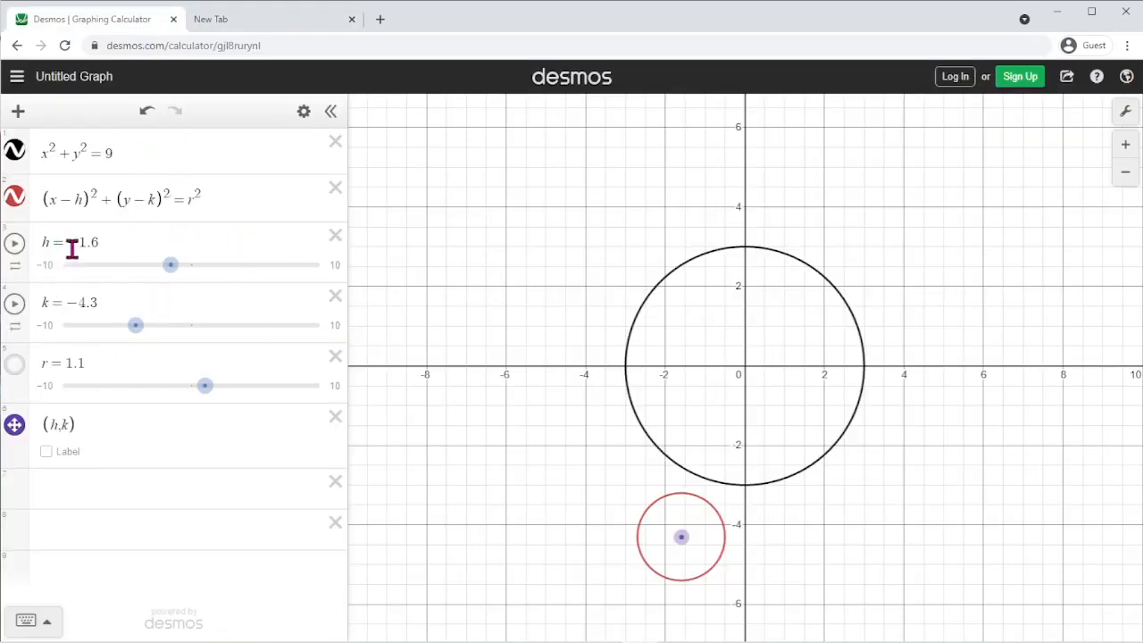
pyautogui.click(241, 16)
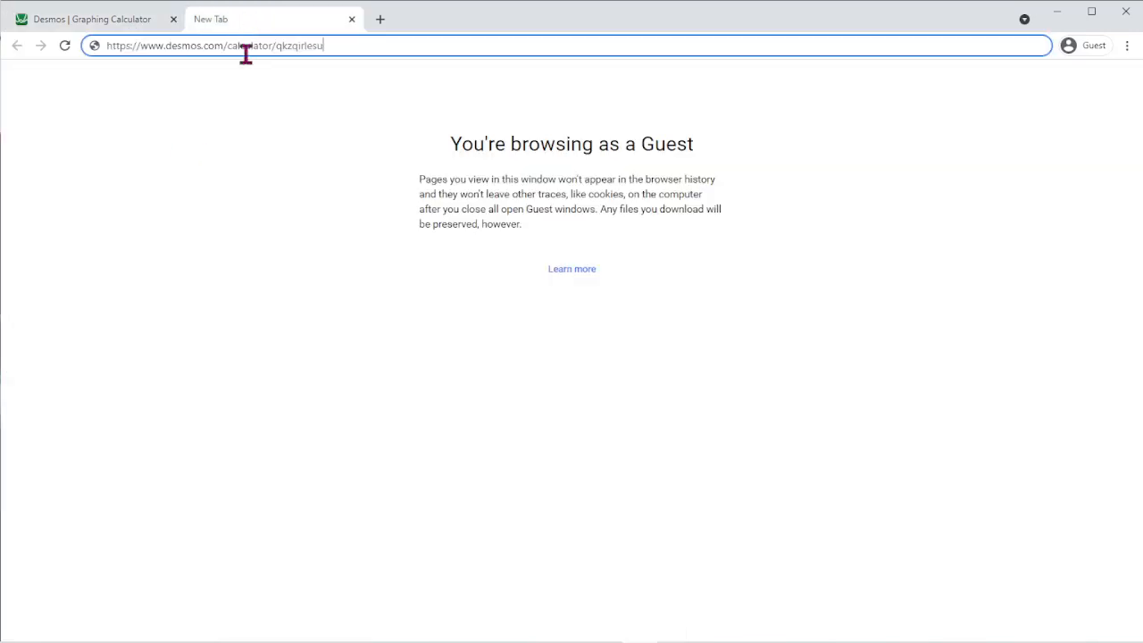
pyautogui.press('Return')
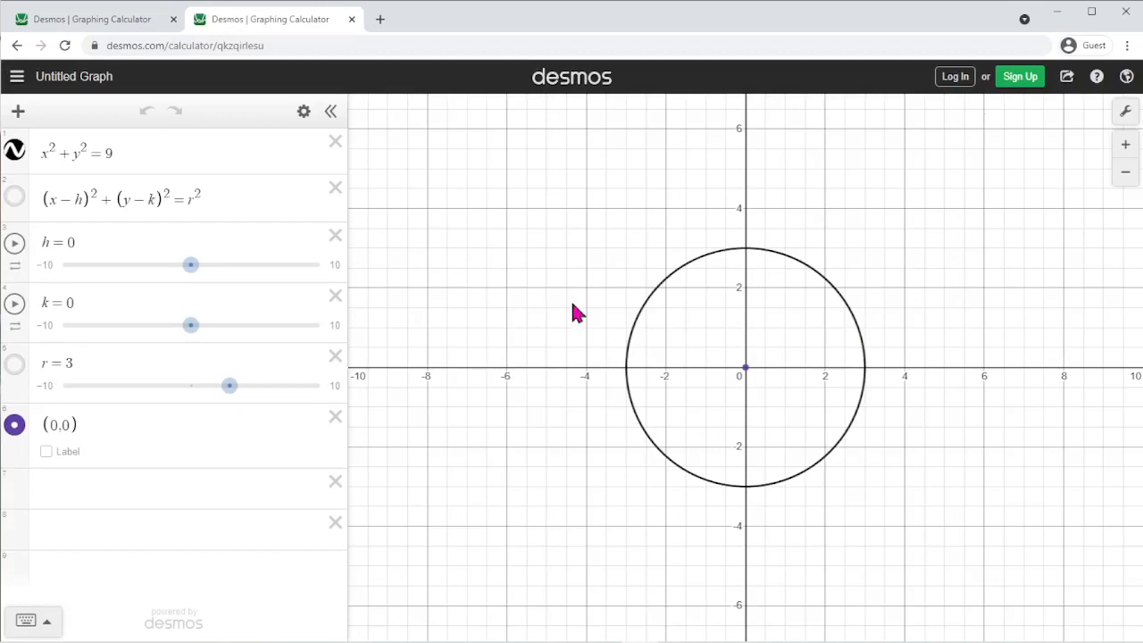
# Step: Compare the two tabs' addresses, reload the original tab discarding its unsaved changes, and return to the shared graph
pyautogui.click(239, 51)
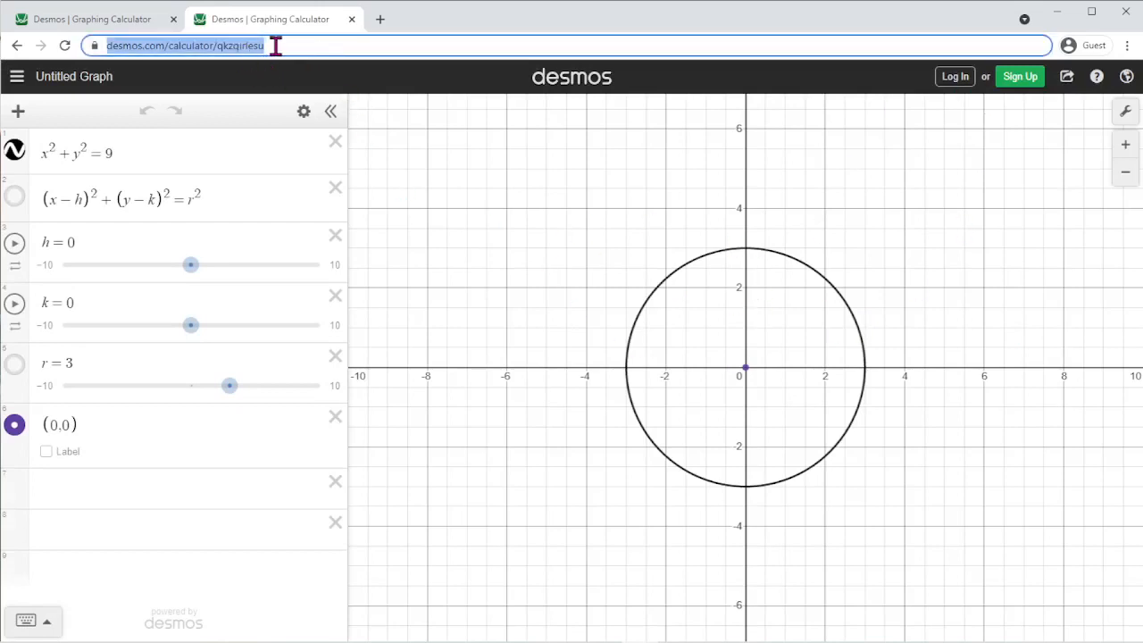
pyautogui.click(94, 25)
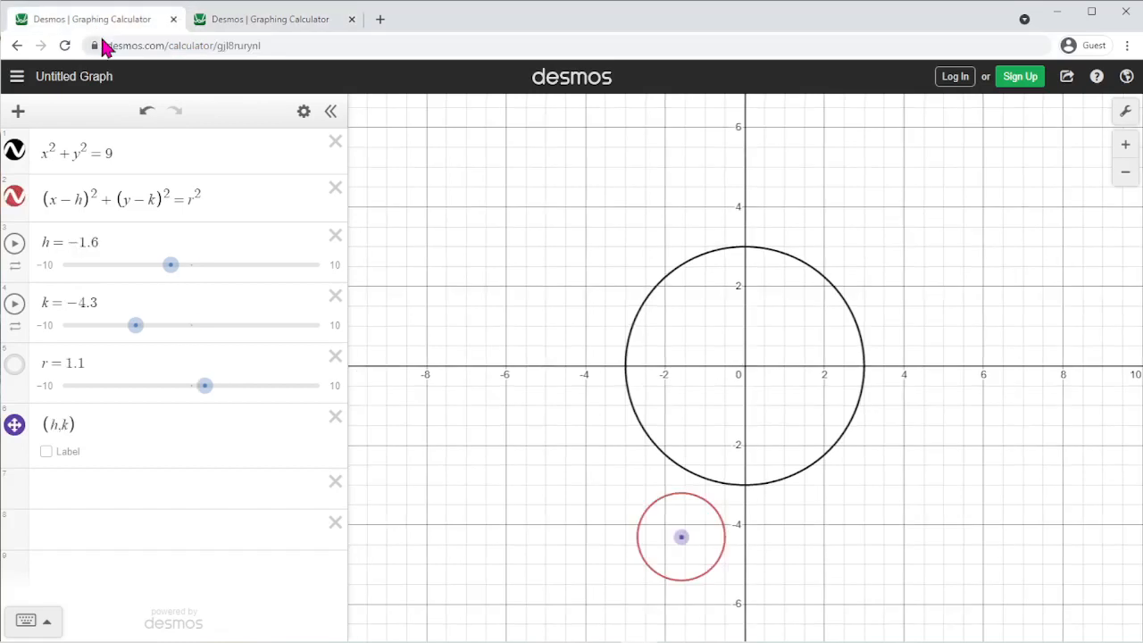
pyautogui.click(254, 45)
pyautogui.press('Return')
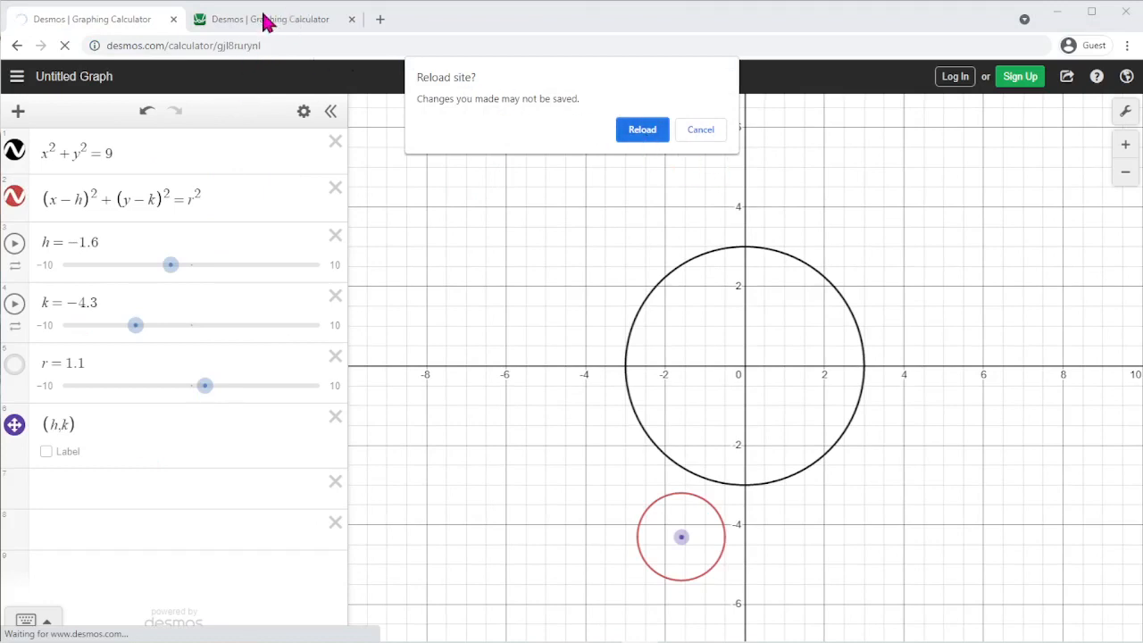
pyautogui.click(642, 131)
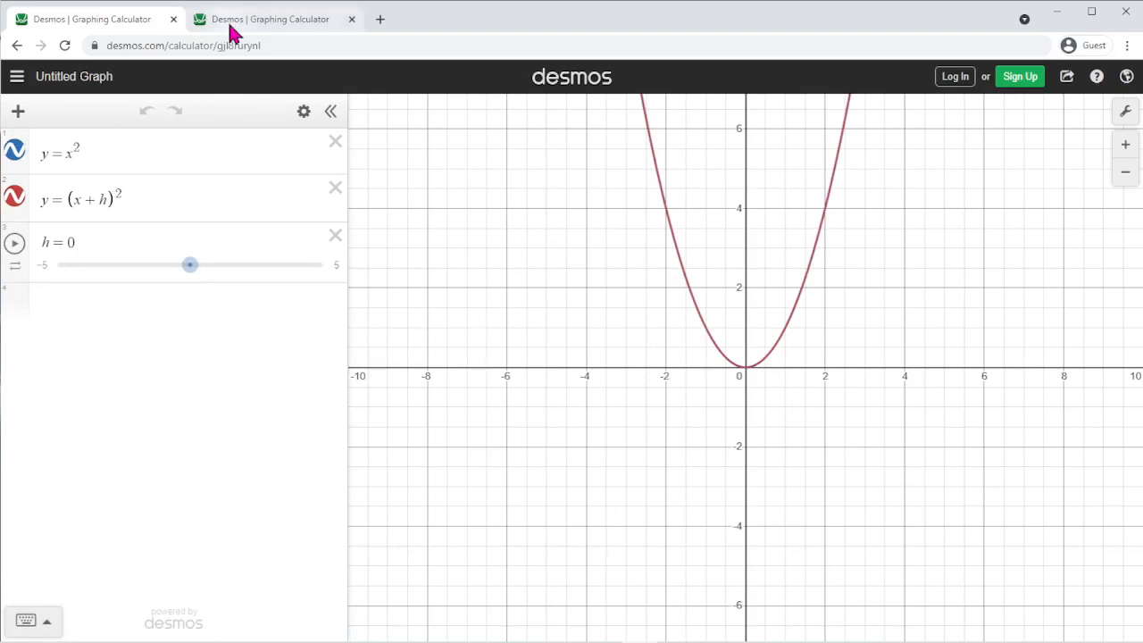
pyautogui.click(272, 24)
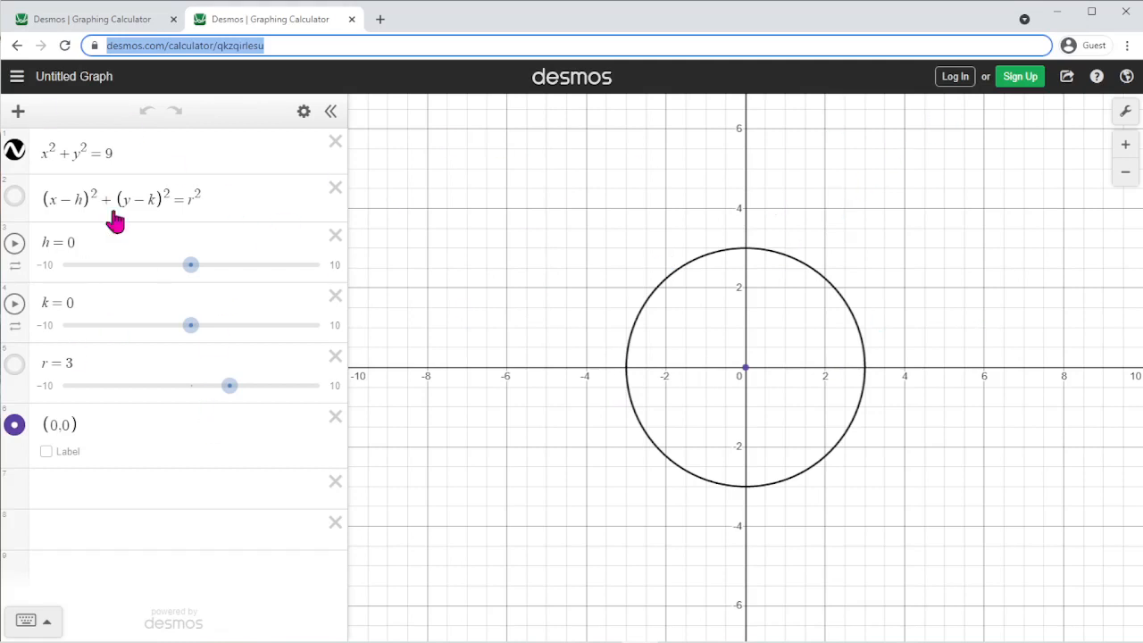
# Step: Redefine the point (0,0) as (h, k) in the shared graph, and generate a new share link for it
pyautogui.click(91, 419)
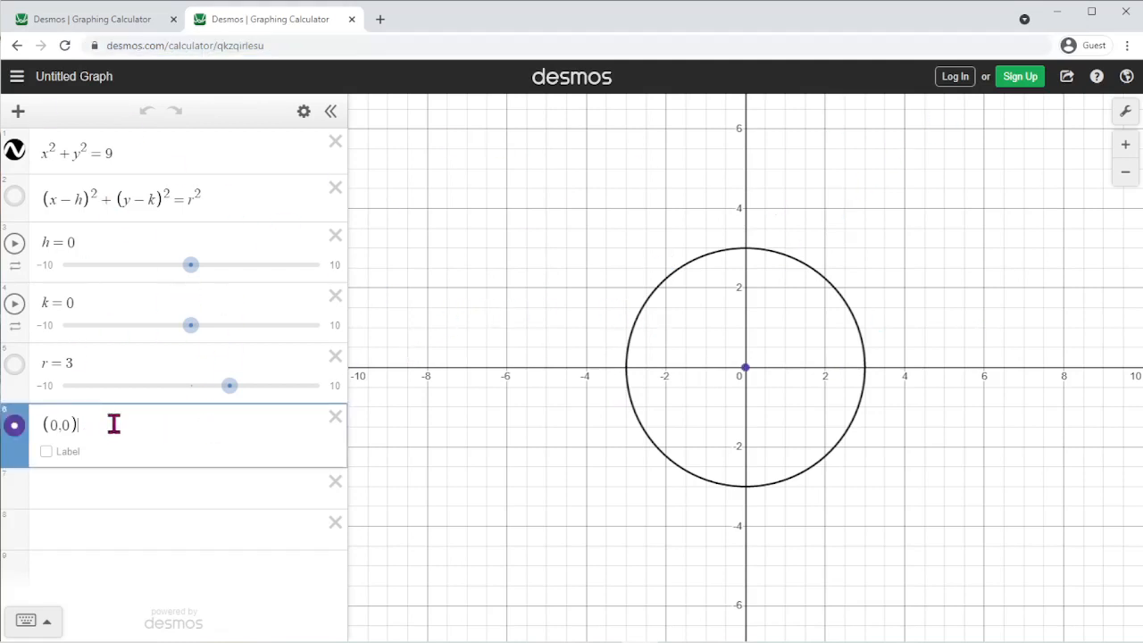
pyautogui.press('BackSpace')
pyautogui.write('h')
pyautogui.press('Right')
pyautogui.press('Right')
pyautogui.press('BackSpace')
pyautogui.write('k')
pyautogui.click(593, 265)
pyautogui.moveTo(558, 236); pyautogui.dragTo(562, 237)
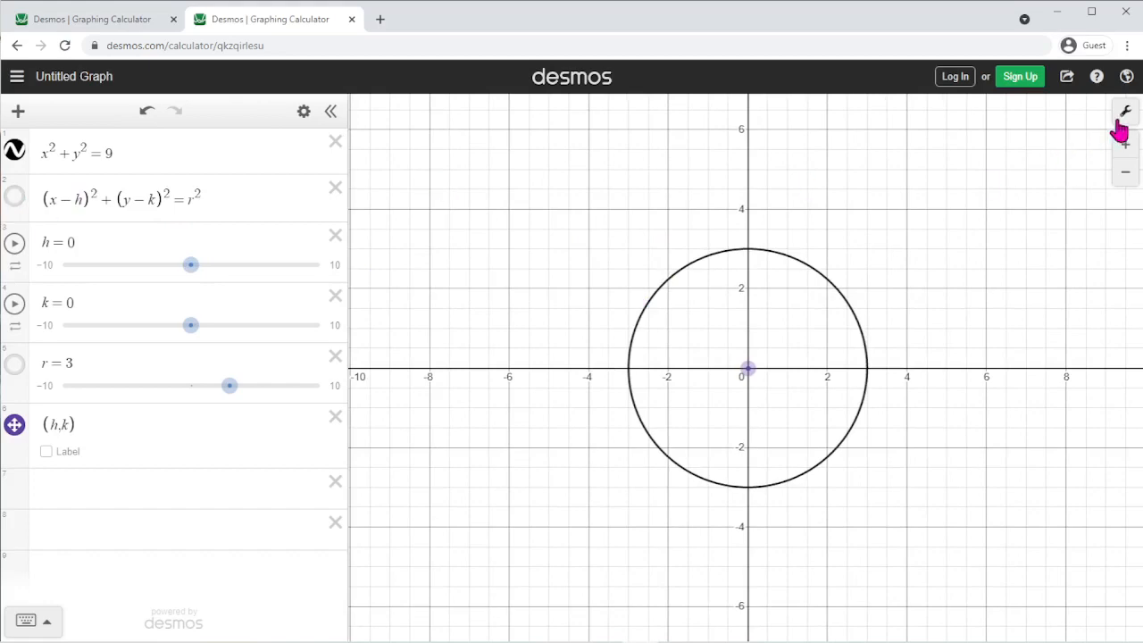
pyautogui.click(1066, 76)
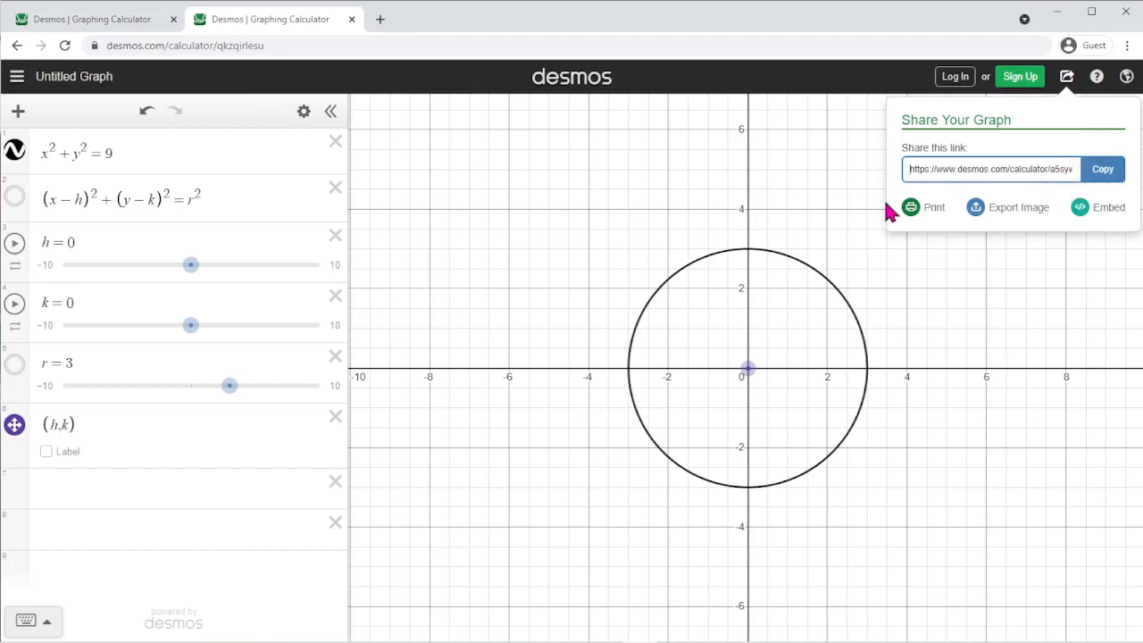
pyautogui.click(730, 209)
# Step: Show the (x − h)² + (y − k)² = r² circle and set the r slider to 10, with the whole circle in view
pyautogui.click(14, 195)
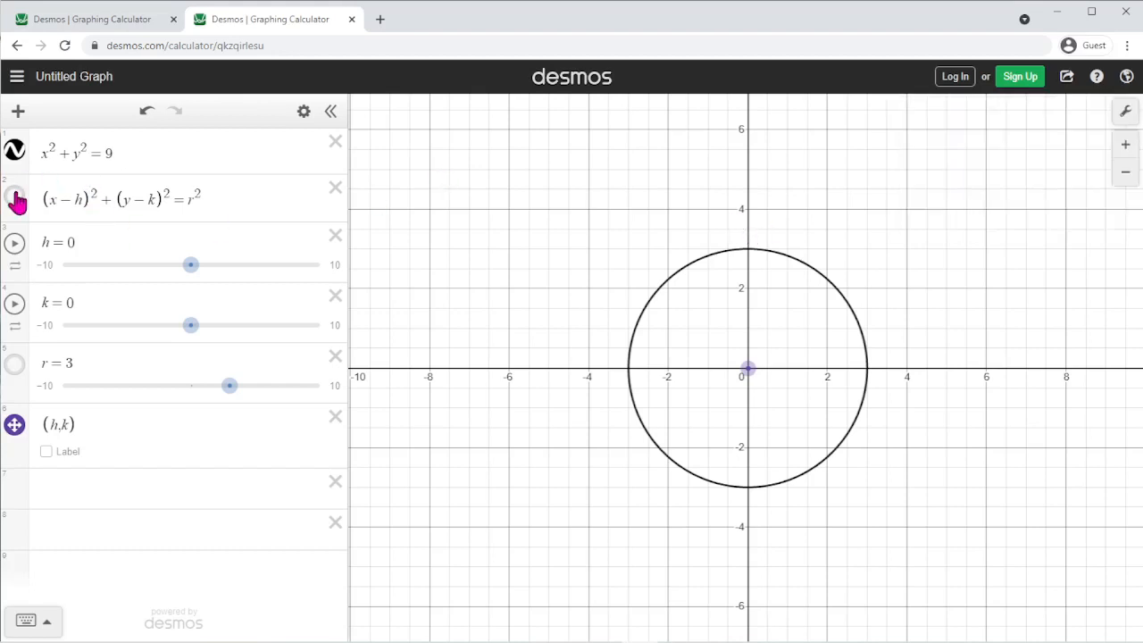
pyautogui.moveTo(229, 390); pyautogui.dragTo(375, 413)
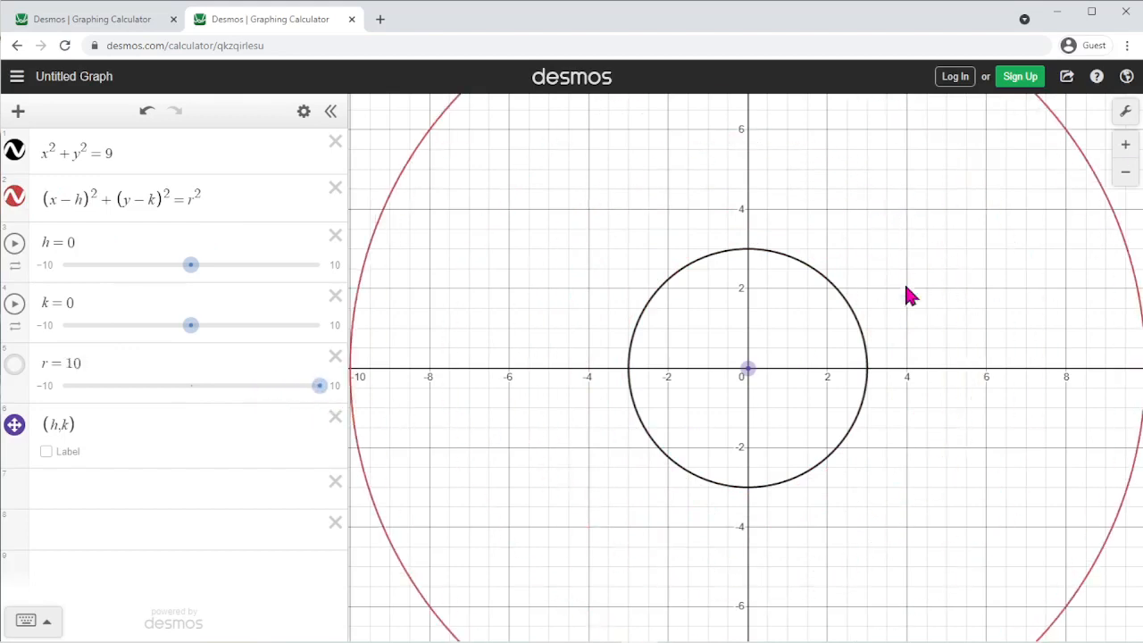
pyautogui.scroll(-3, 908, 267)
pyautogui.moveTo(907, 251); pyautogui.dragTo(836, 276)
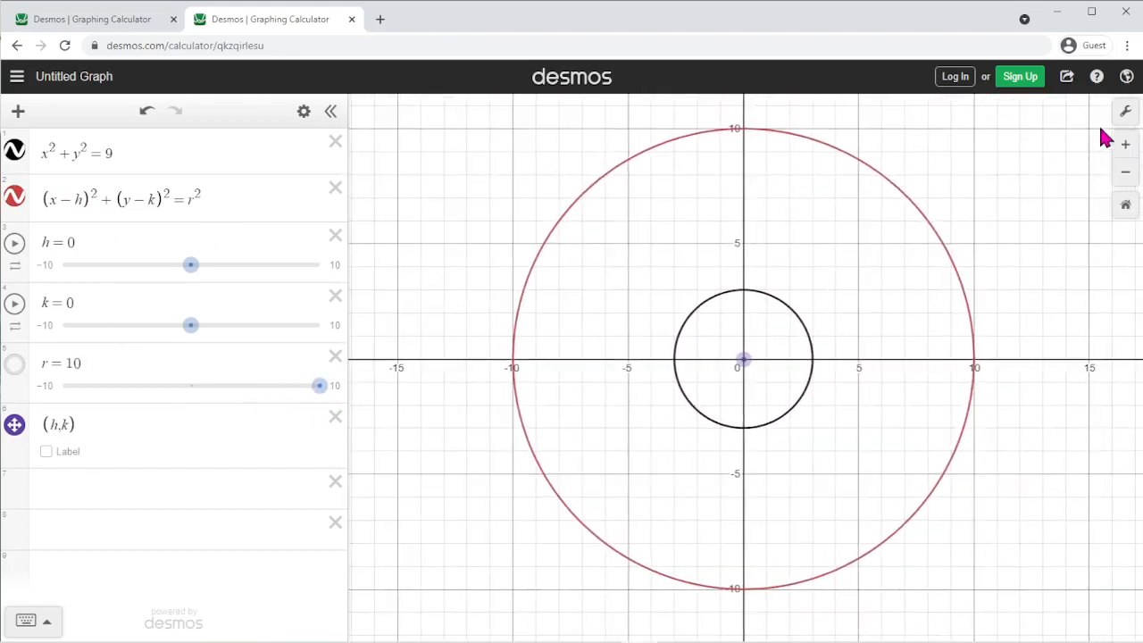
# Step: Set the y-axis upper limit to about 100.52 in the graph's display settings
pyautogui.click(1125, 111)
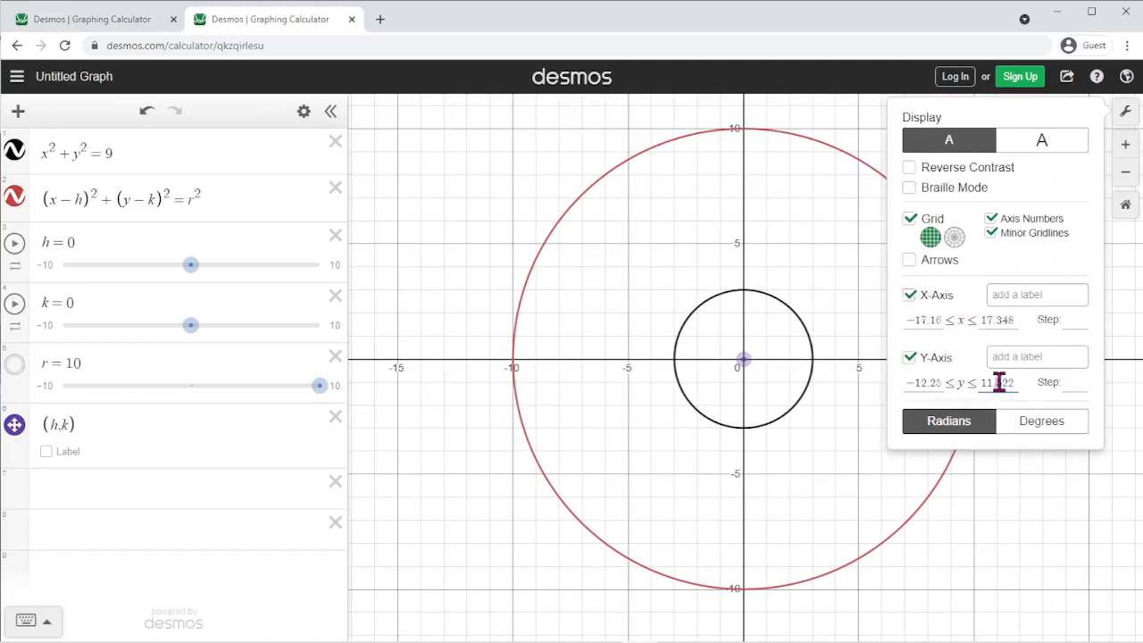
pyautogui.press('BackSpace')
pyautogui.write('00')
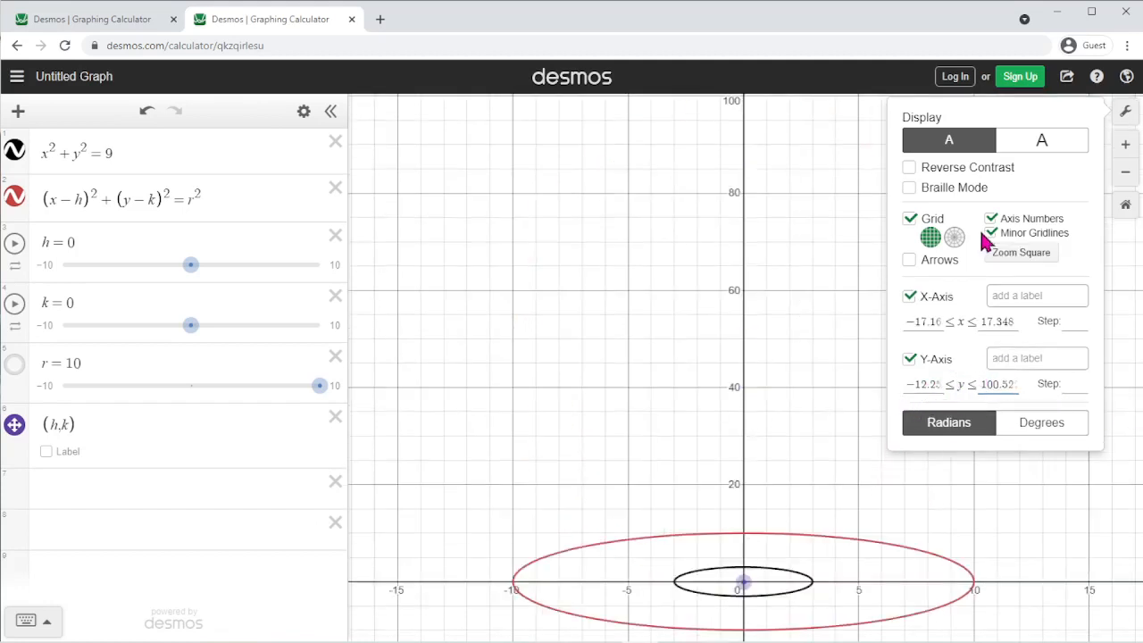
# Step: Restore equal axis scaling with Zoom Square and fit the whole radius-10 circle in view
pyautogui.moveTo(749, 451); pyautogui.dragTo(745, 357)
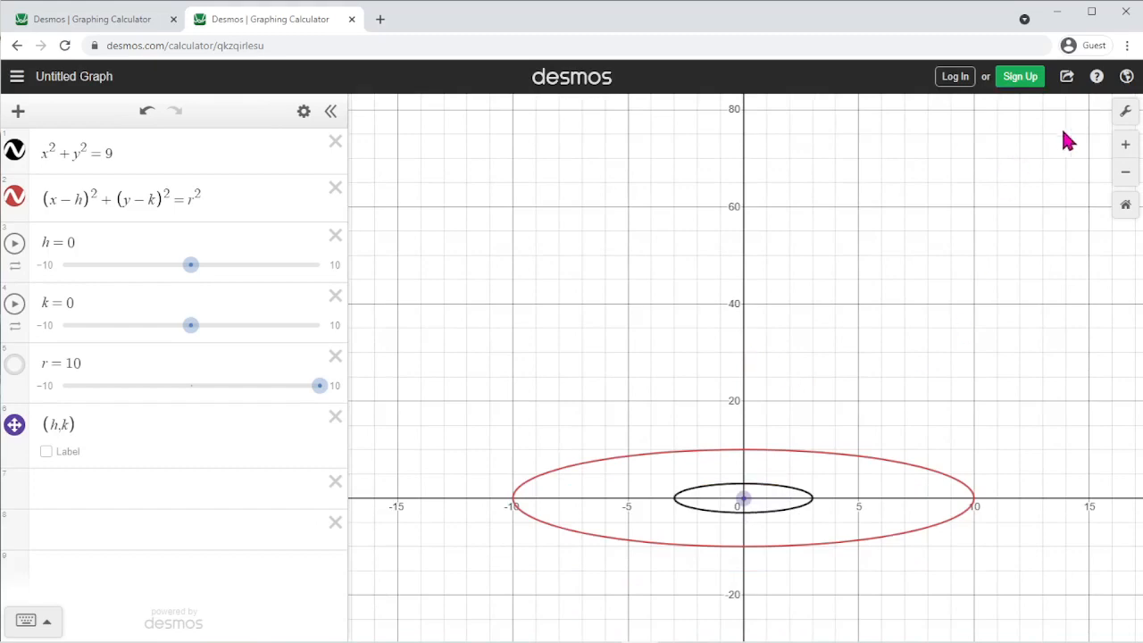
pyautogui.click(1120, 116)
pyautogui.click(1007, 255)
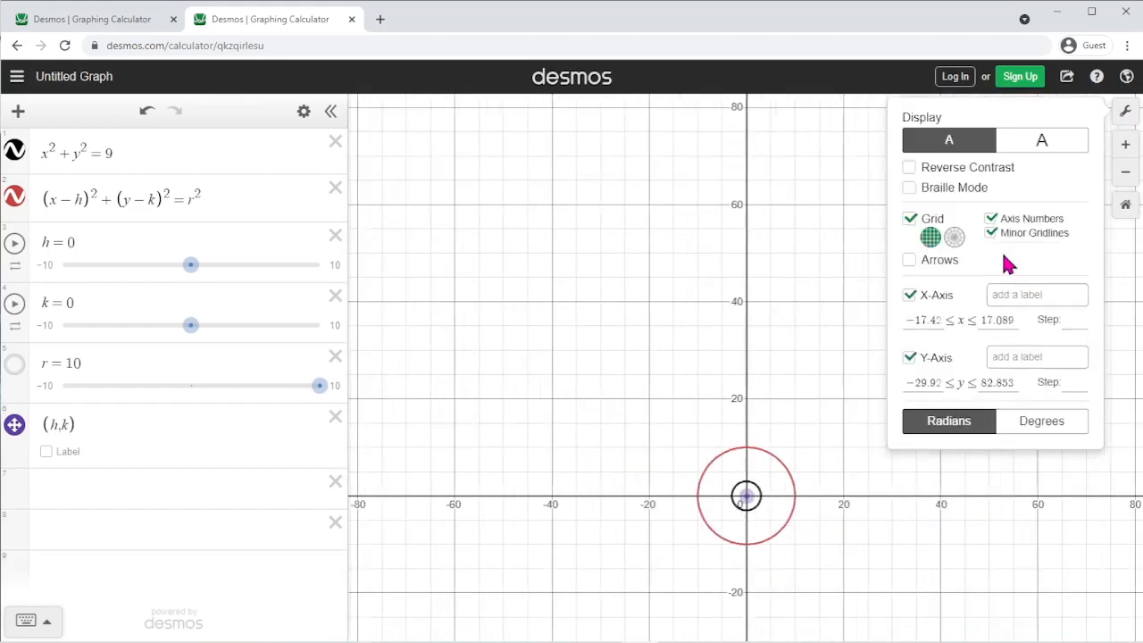
pyautogui.moveTo(801, 421); pyautogui.dragTo(798, 309)
pyautogui.scroll(5, 798, 310)
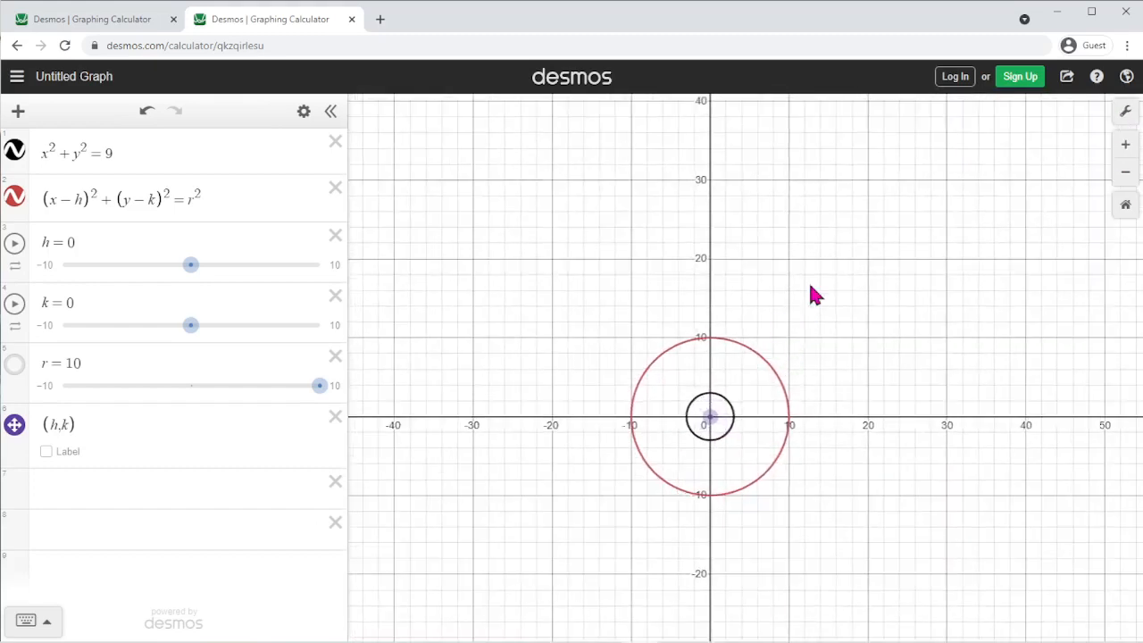
pyautogui.scroll(3, 786, 361)
pyautogui.moveTo(724, 460); pyautogui.dragTo(785, 422)
pyautogui.scroll(3, 787, 361)
pyautogui.scroll(5, 703, 450)
pyautogui.scroll(-1, 768, 444)
pyautogui.scroll(-1, 768, 447)
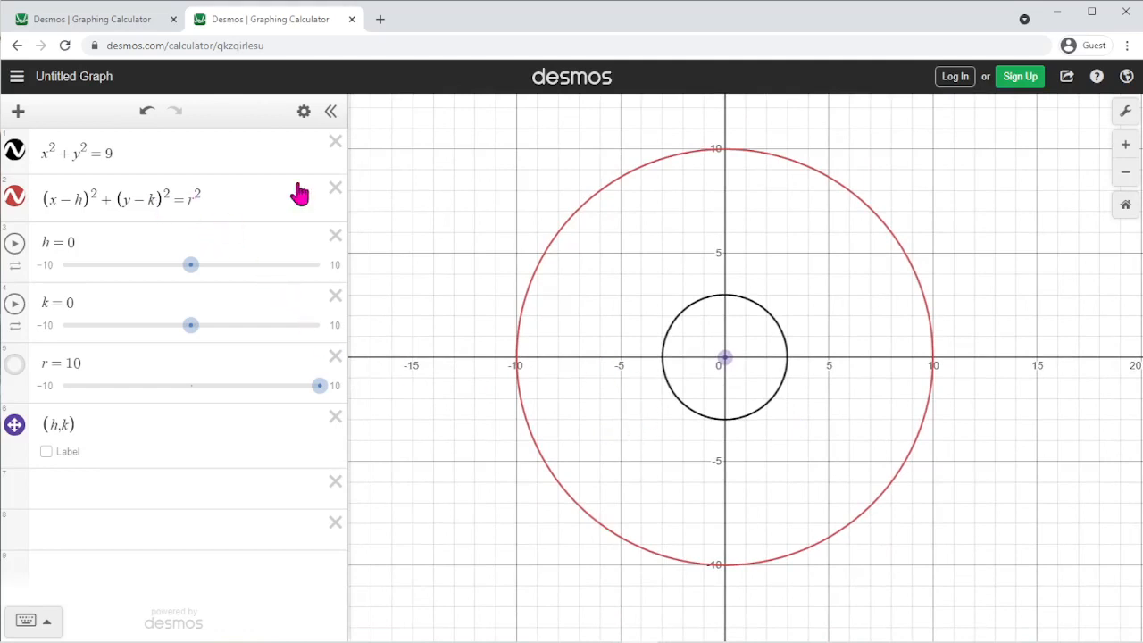
# Step: Hide the x² + y² = 9 circle and change the other circle's equation to the inequality (x − h)² + (y − k)² ≤ r²
pyautogui.click(183, 204)
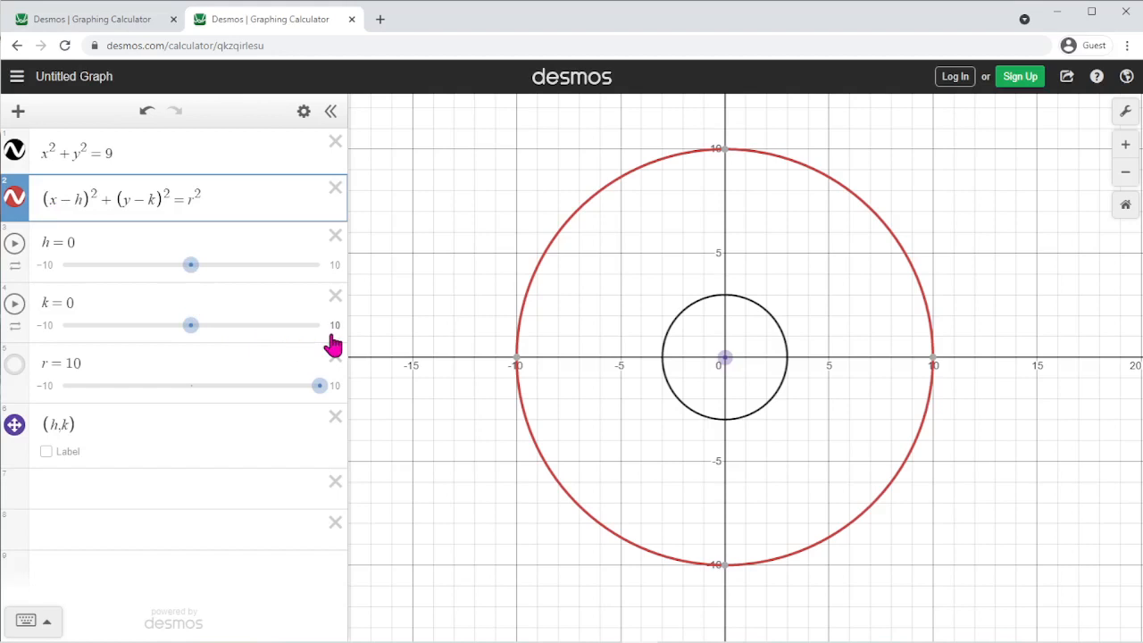
pyautogui.click(14, 153)
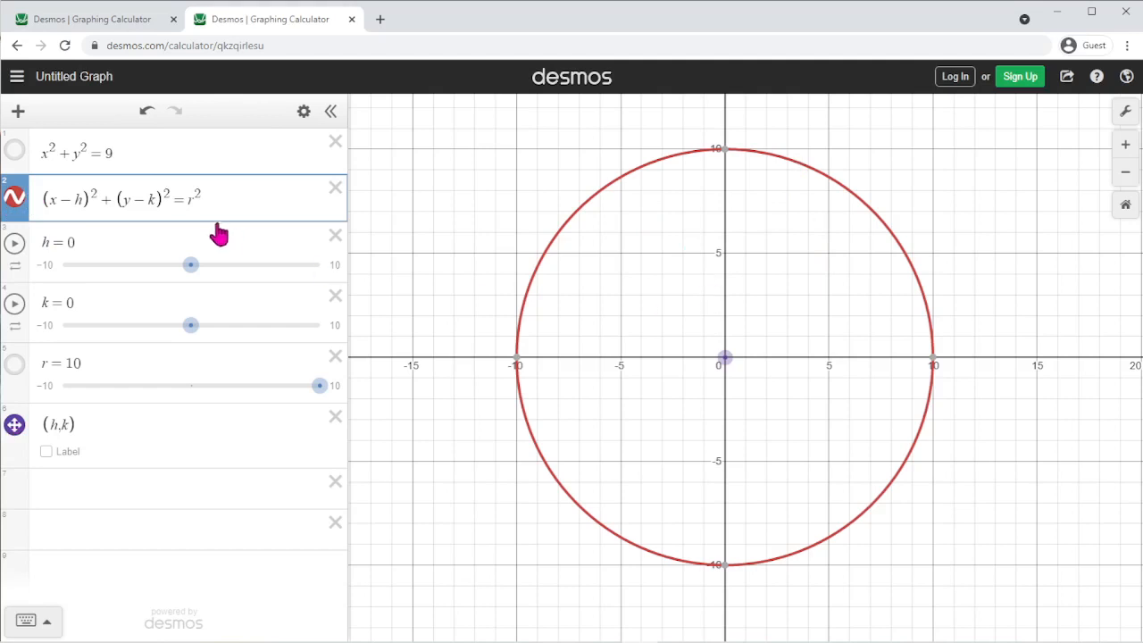
pyautogui.click(184, 204)
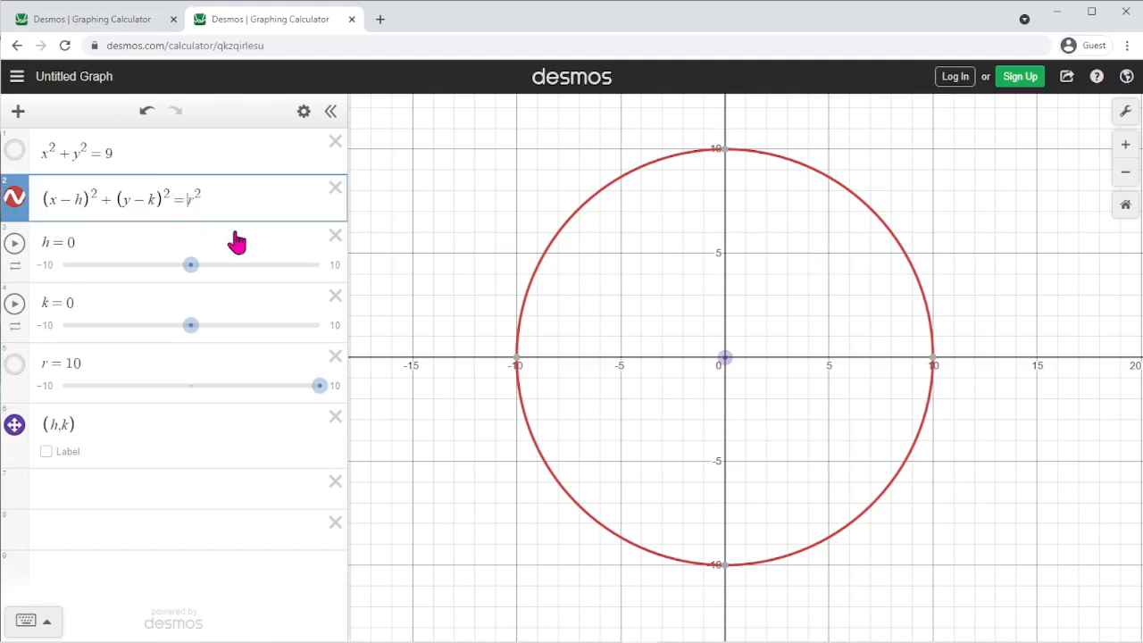
pyautogui.write('\\<')
pyautogui.press('BackSpace')
pyautogui.press('BackSpace')
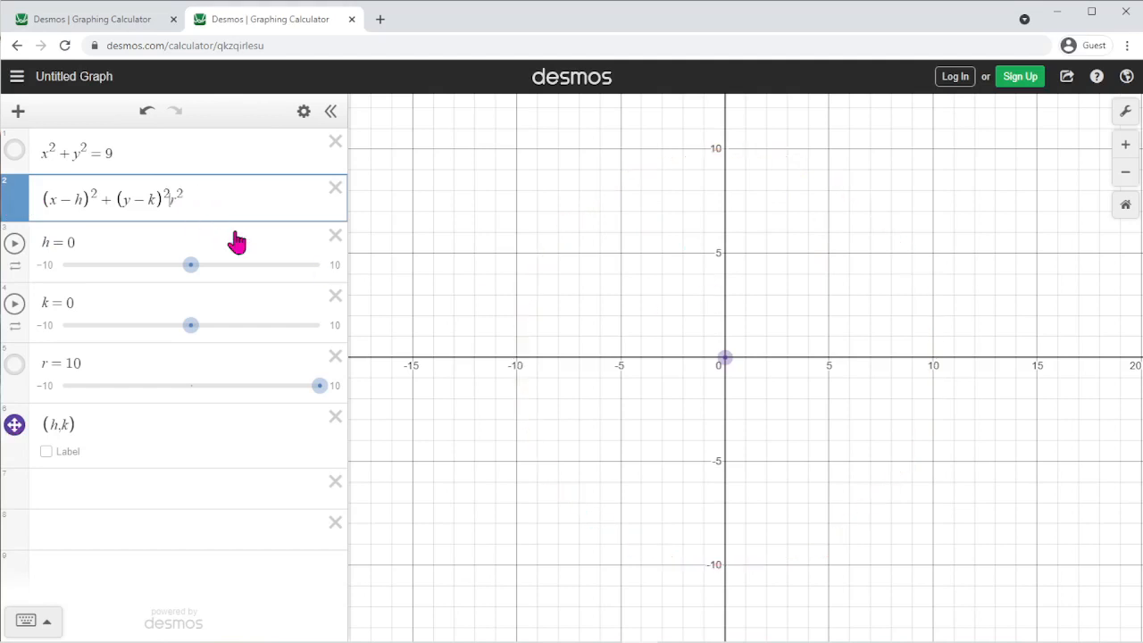
pyautogui.write('<=')
pyautogui.click(390, 270)
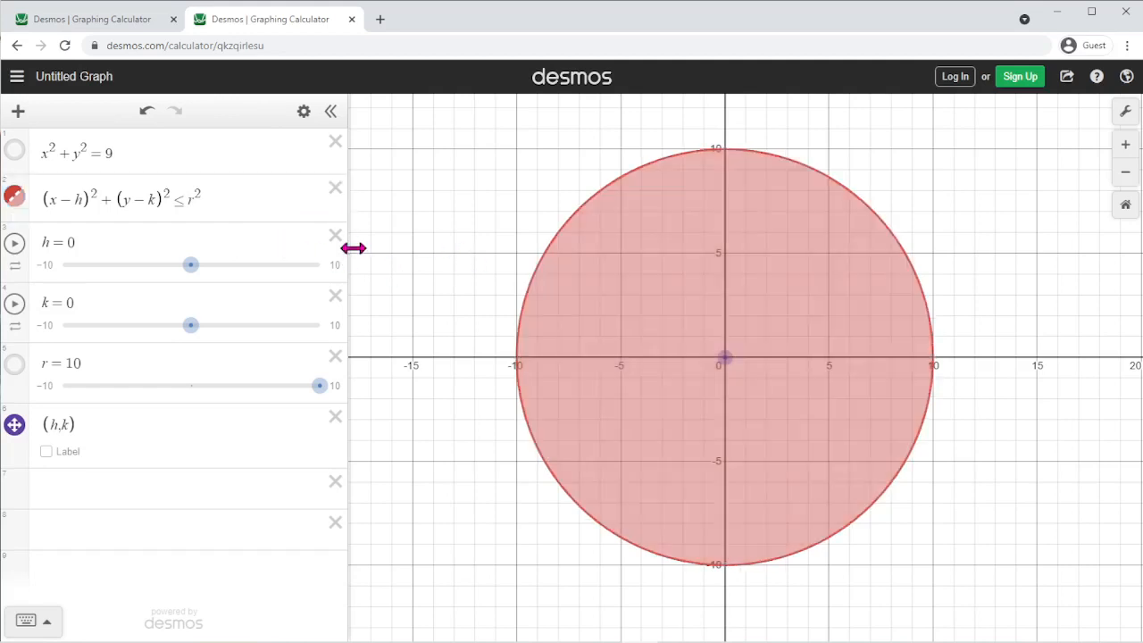
# Step: Change the color of the shaded circle inequality to blue
pyautogui.click(305, 112)
pyautogui.click(17, 200)
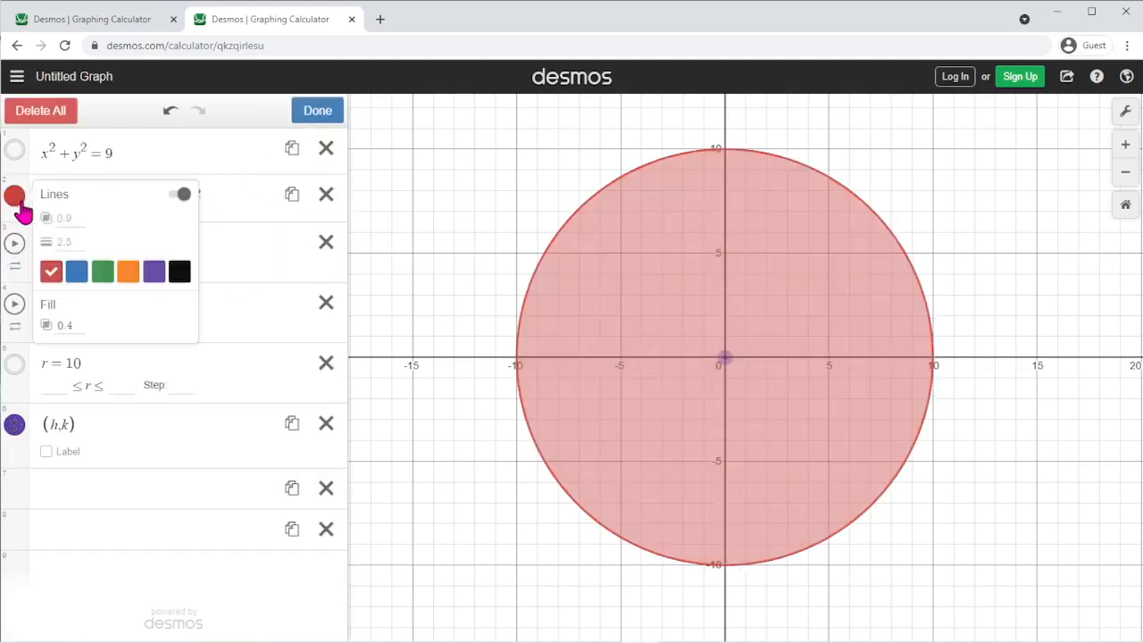
pyautogui.click(78, 285)
pyautogui.click(402, 290)
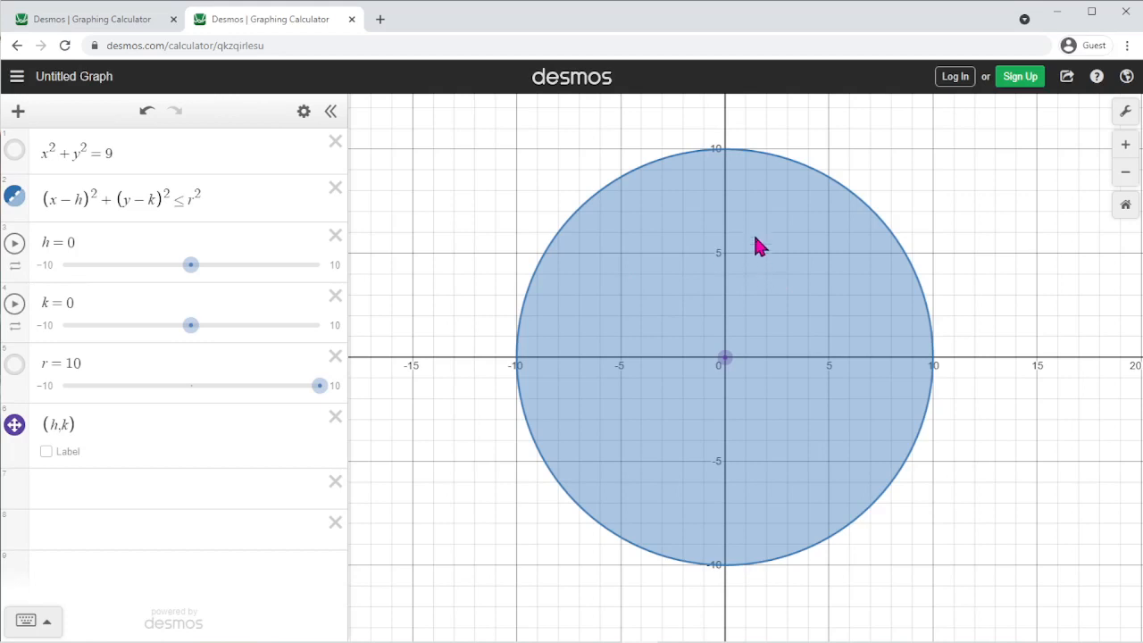
# Step: Restrict the circle inequality to {y ≤ 5} and check its cut-off upper edge up close
pyautogui.click(271, 188)
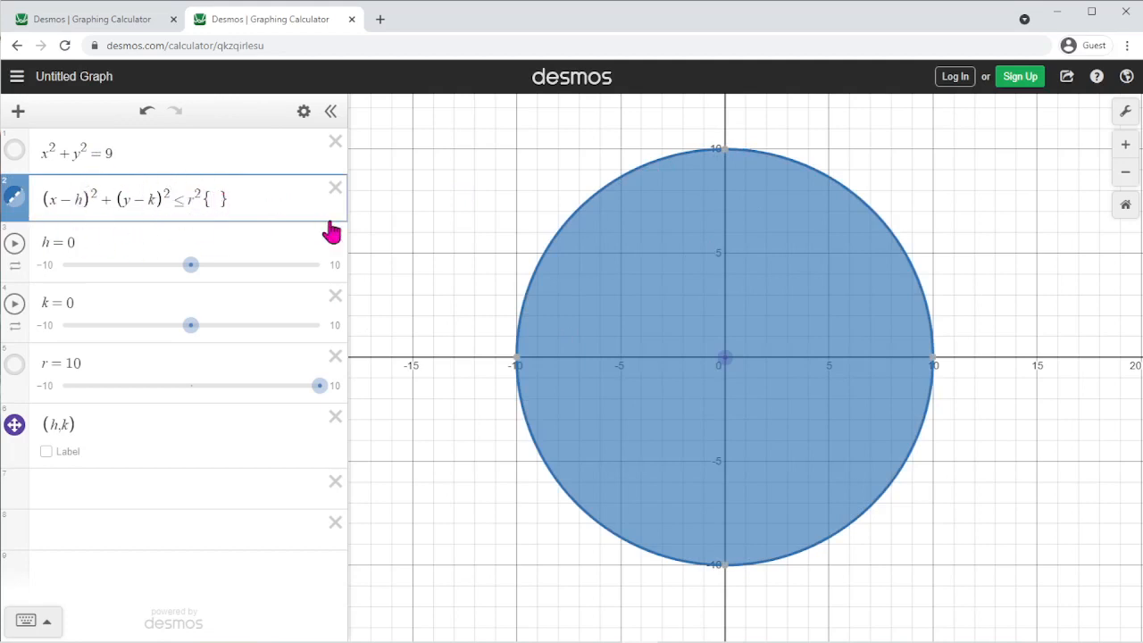
pyautogui.write('{y<')
pyautogui.write('5')
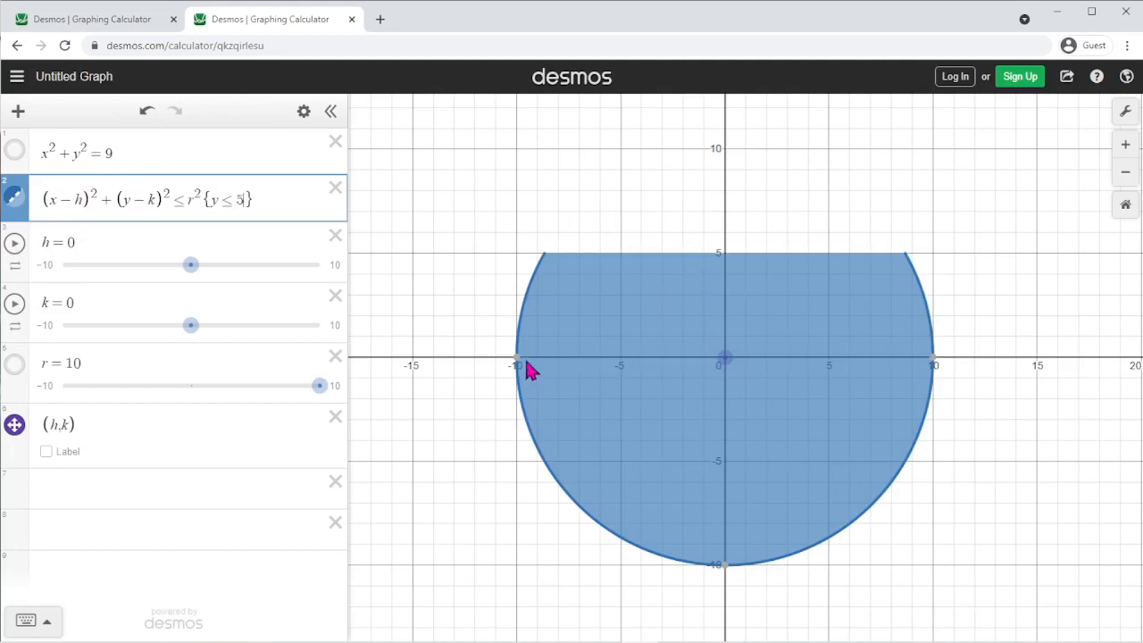
pyautogui.click(500, 324)
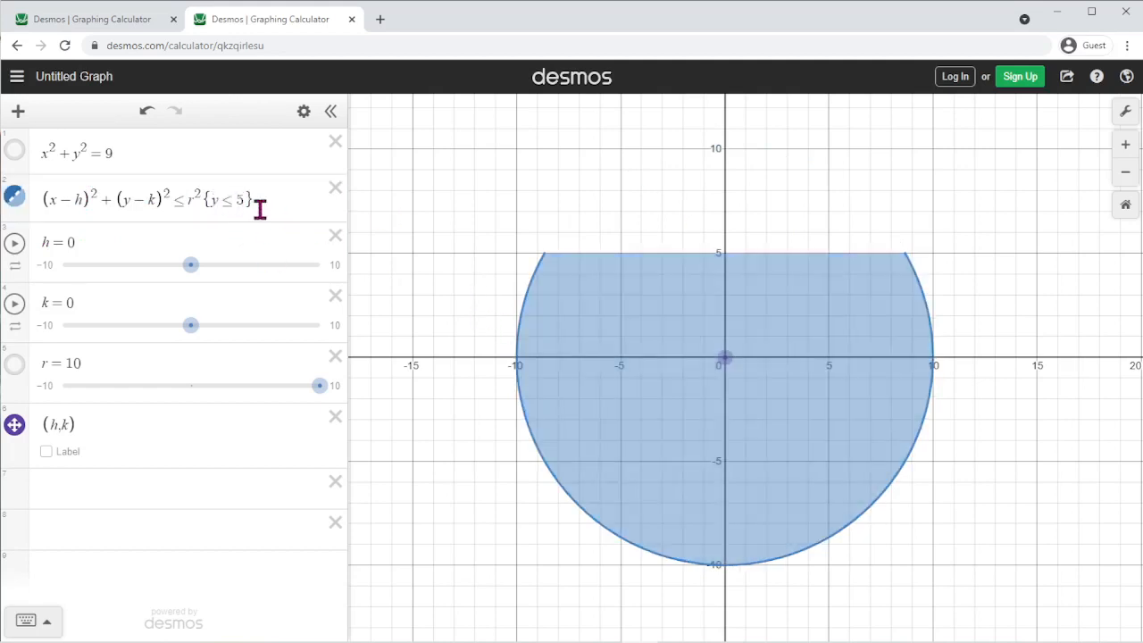
pyautogui.scroll(3, 555, 268)
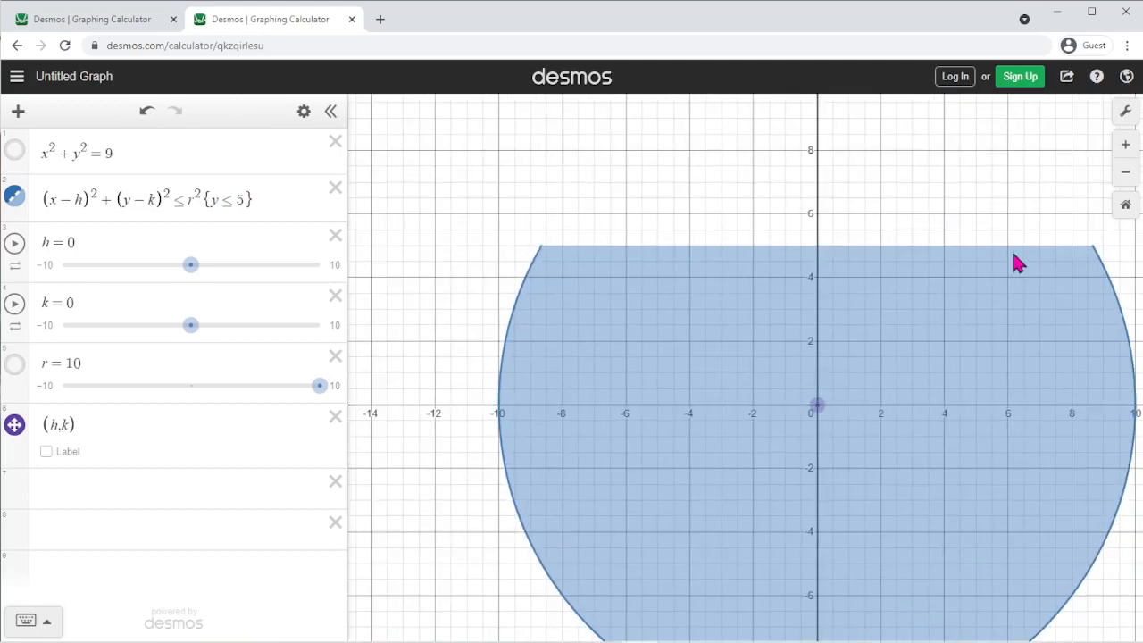
pyautogui.scroll(-3, 523, 235)
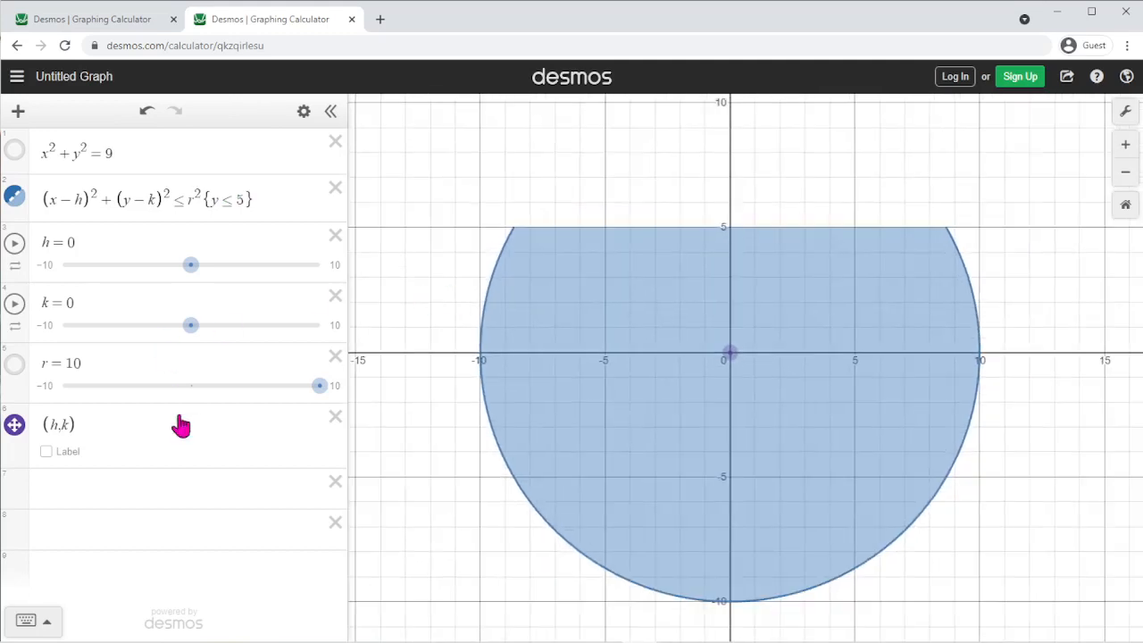
# Step: Add the line y = 5 in the first empty expression, with the restriction {|x| ≤ −8.66}
pyautogui.click(160, 486)
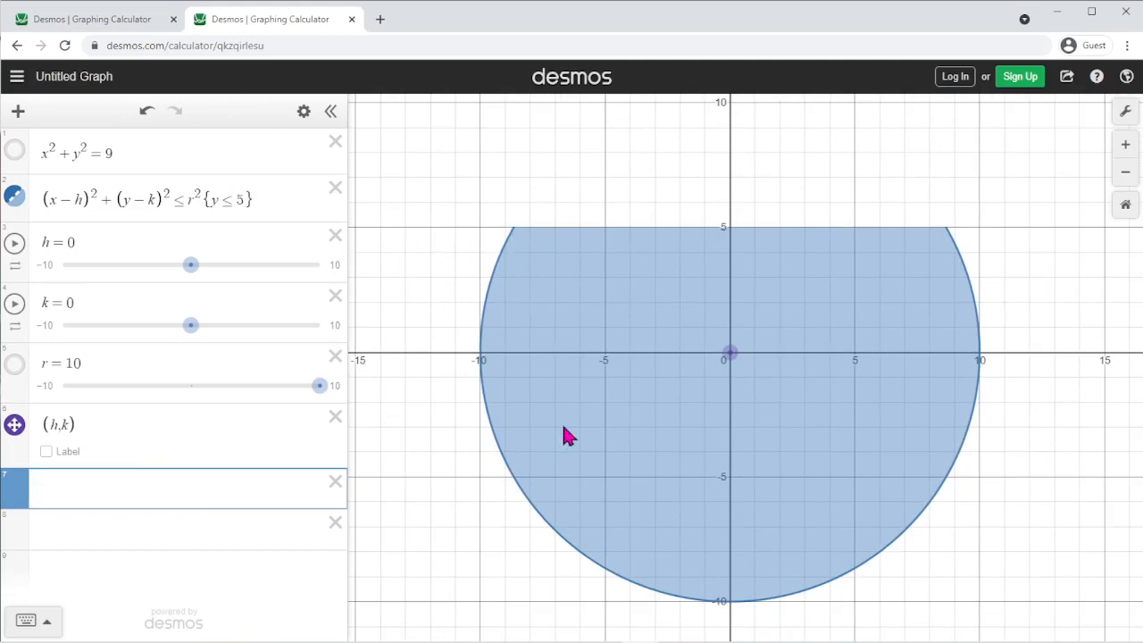
pyautogui.write('y=5')
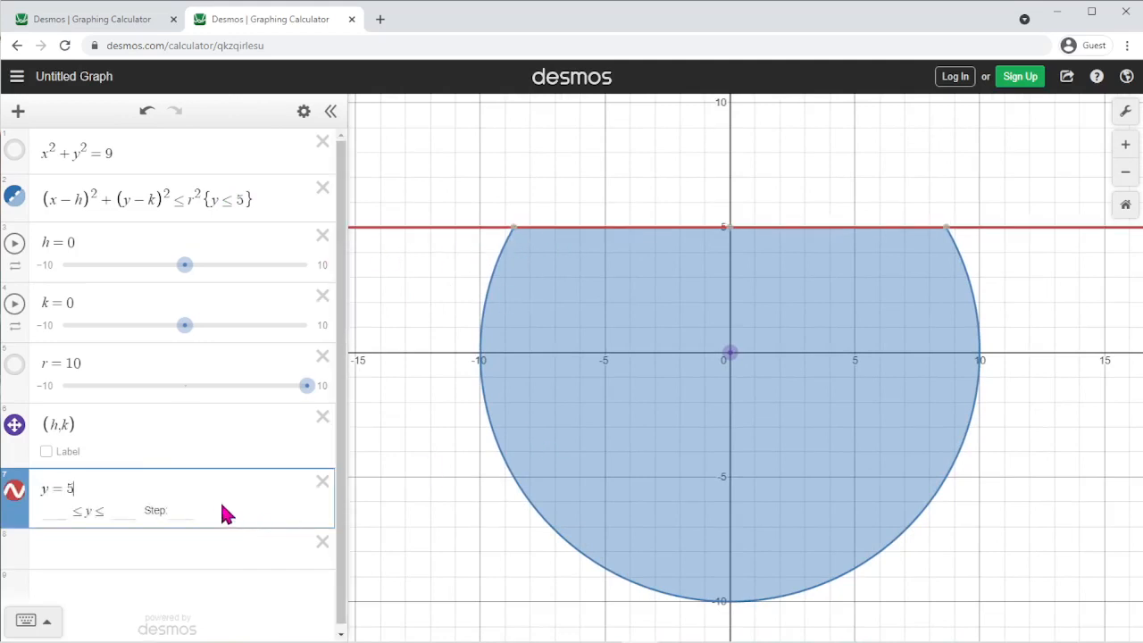
pyautogui.write('{')
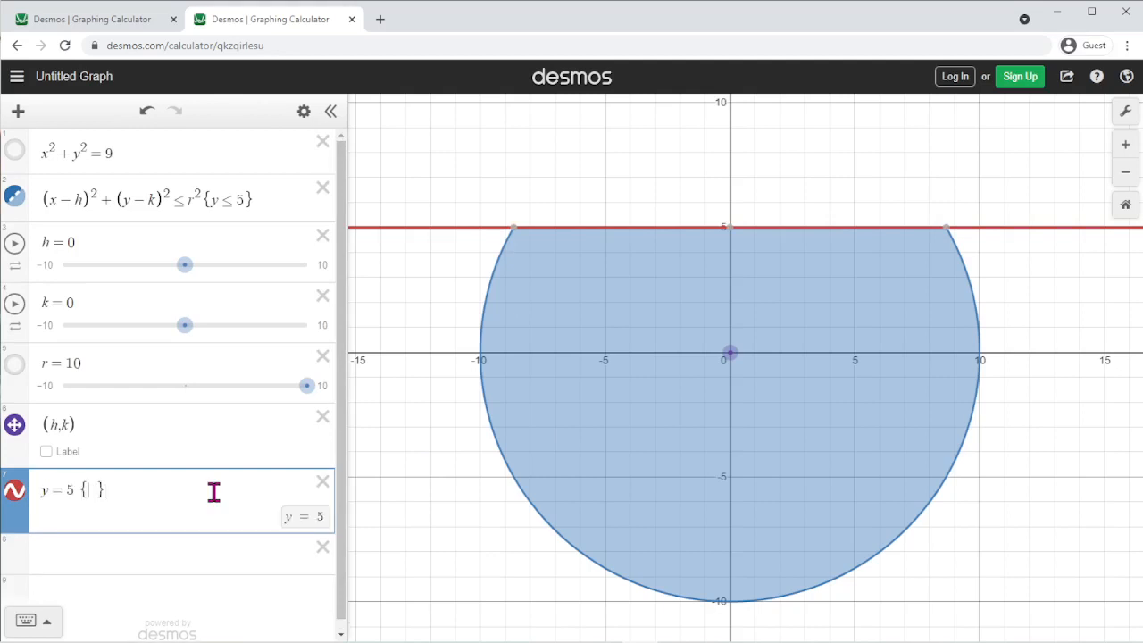
pyautogui.moveTo(517, 239)
pyautogui.write('|x|<')
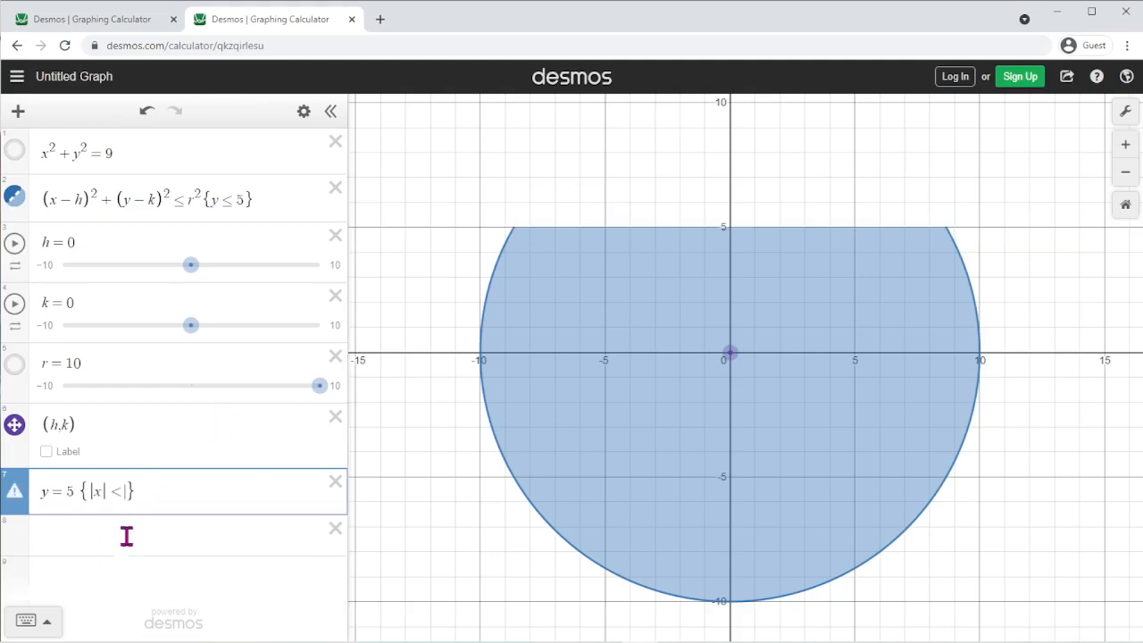
pyautogui.write('=-8.66')
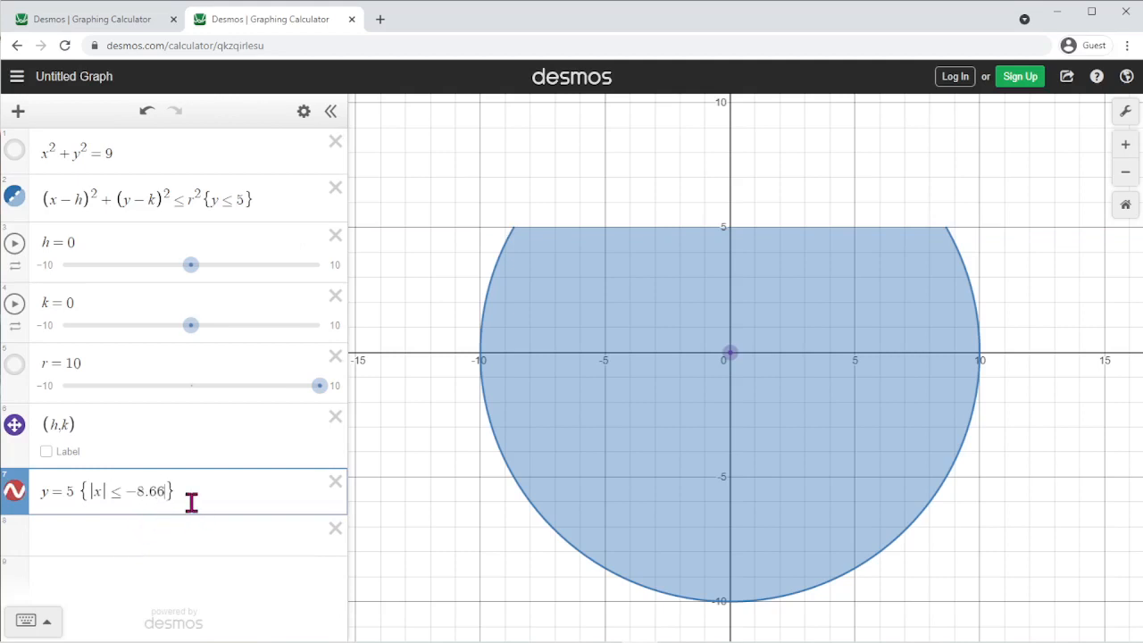
# Step: Rewrite the restriction of the y = 5 line as {−8.66 ≤ x ≤ 8.66}
pyautogui.press('Left')
pyautogui.press('Left')
pyautogui.press('Left')
pyautogui.press('Left')
pyautogui.press('Left')
pyautogui.press('Left')
pyautogui.press('Left')
pyautogui.press('Left')
pyautogui.press('Left')
pyautogui.press('Left')
pyautogui.press('Left')
pyautogui.click(169, 490)
pyautogui.press('Left')
pyautogui.press('Left')
pyautogui.press('Left')
pyautogui.press('Left')
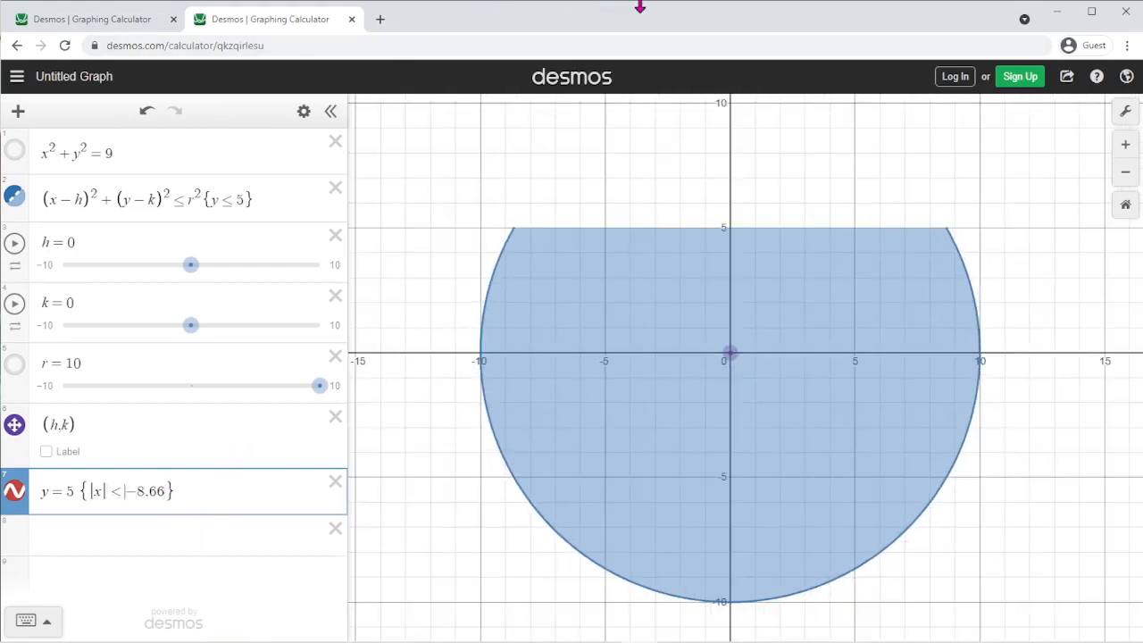
pyautogui.press('BackSpace')
pyautogui.press('BackSpace')
pyautogui.press('BackSpace')
pyautogui.press('BackSpace')
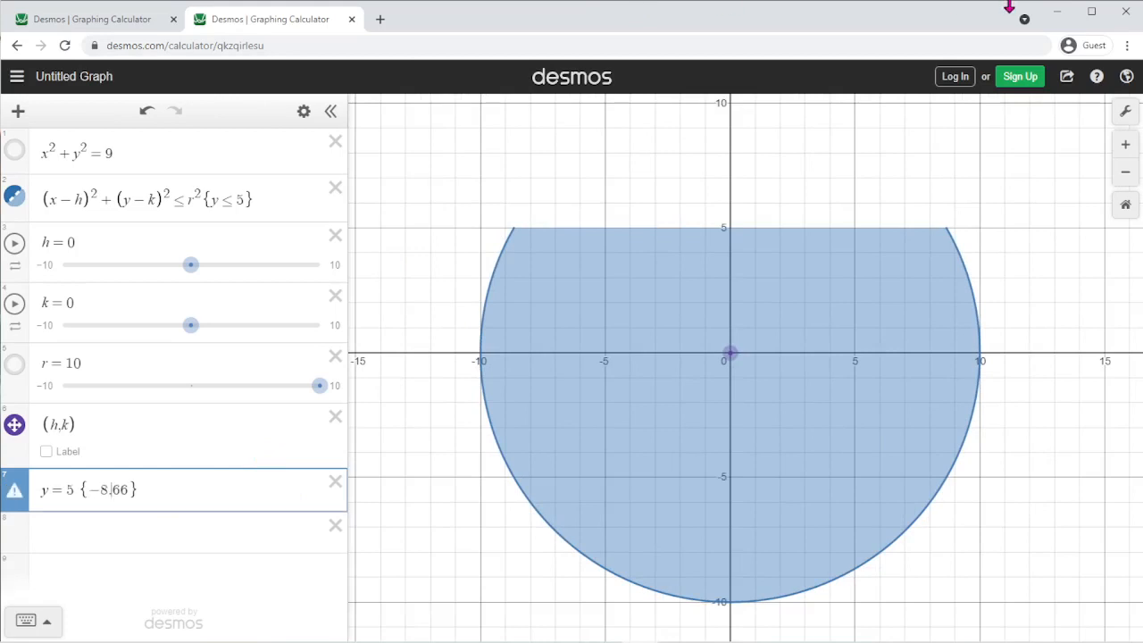
pyautogui.write('x<')
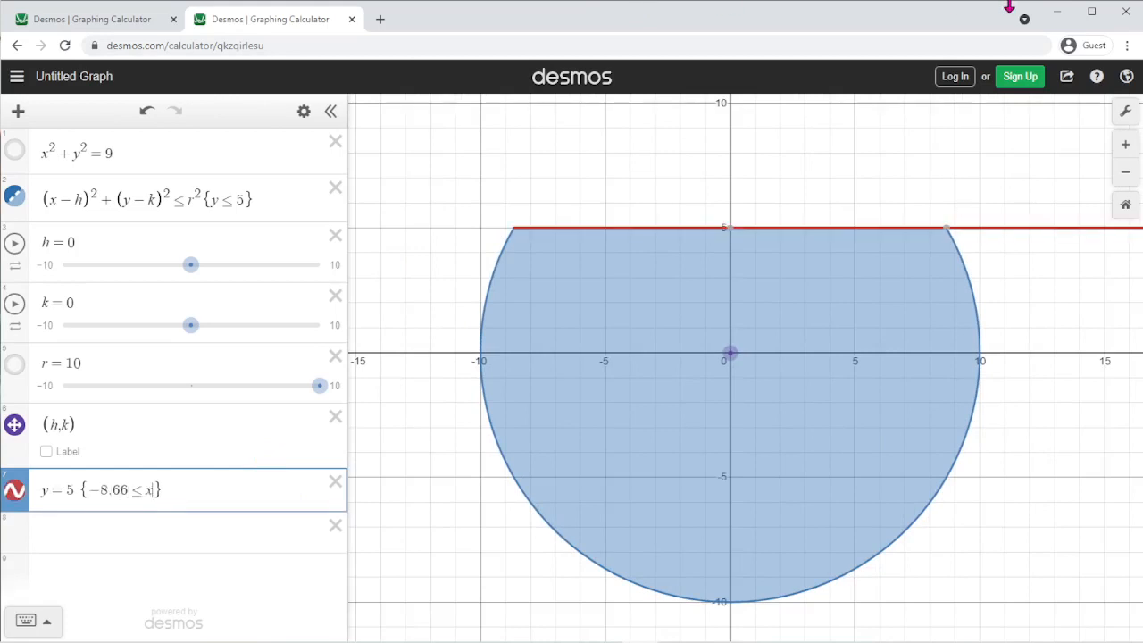
pyautogui.write('8.66')
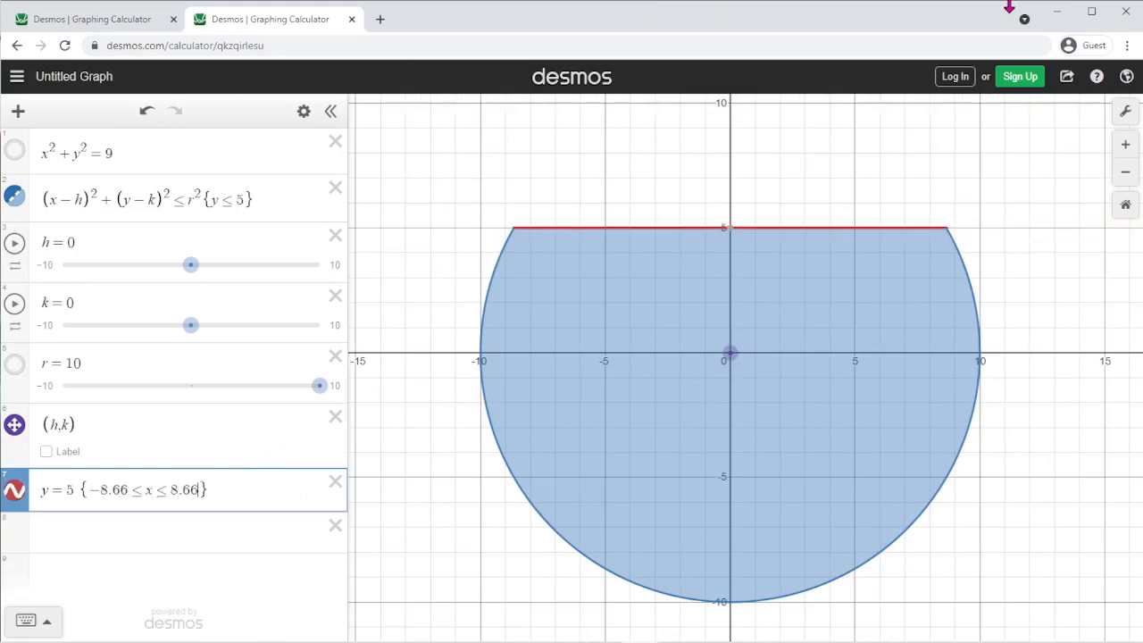
pyautogui.click(468, 388)
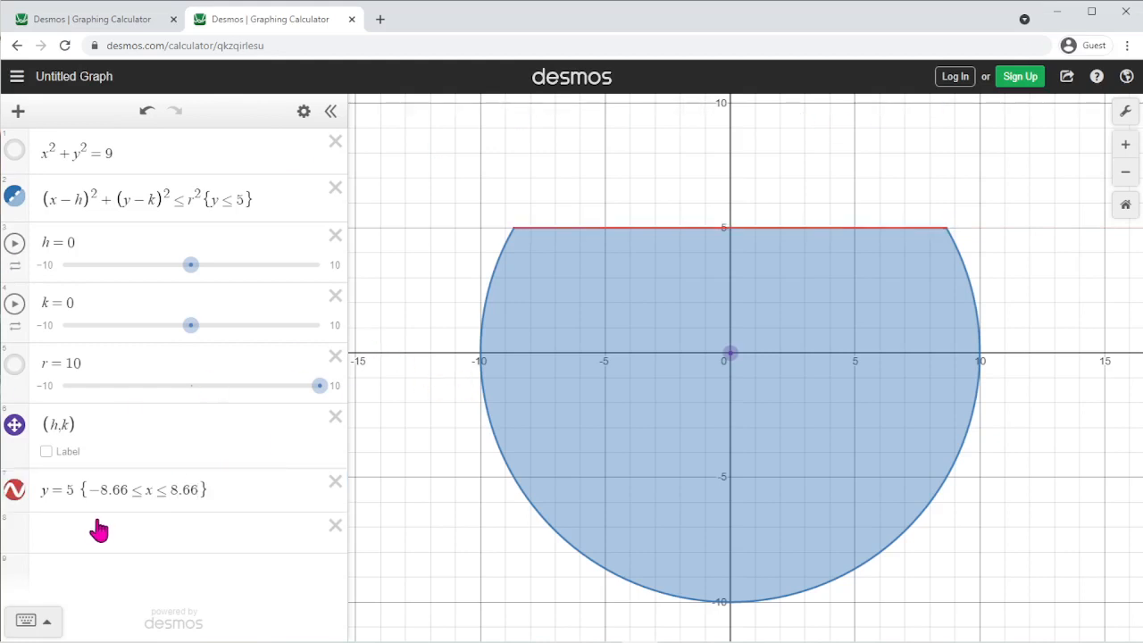
# Step: Change the color of the y = 5 segment to blue to match the shaded circle
pyautogui.click(303, 110)
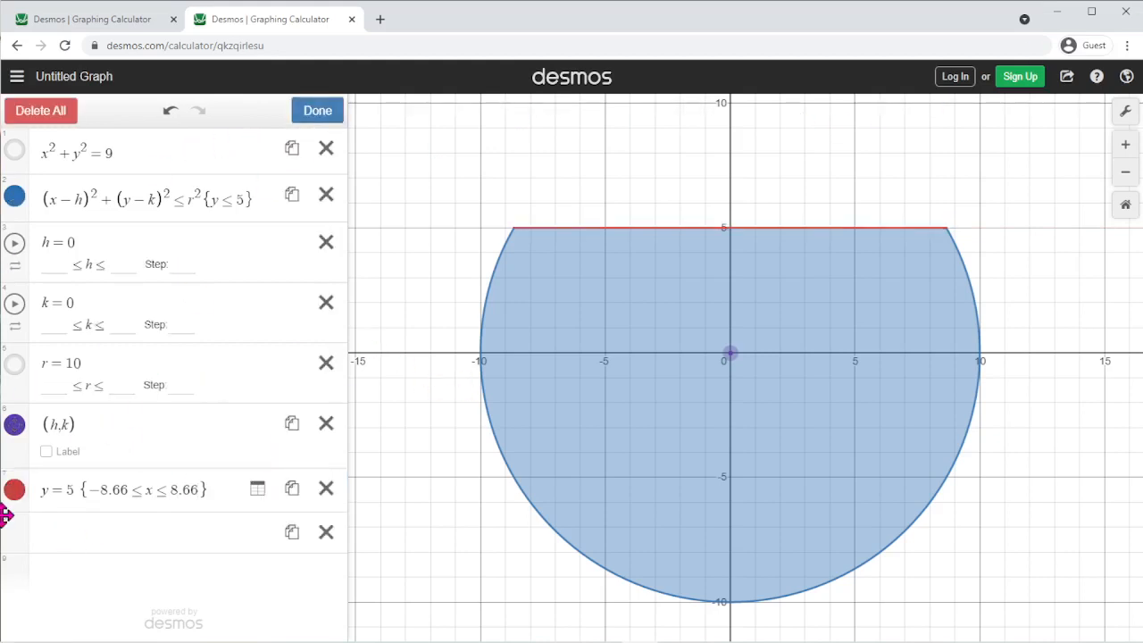
pyautogui.click(11, 498)
pyautogui.click(78, 564)
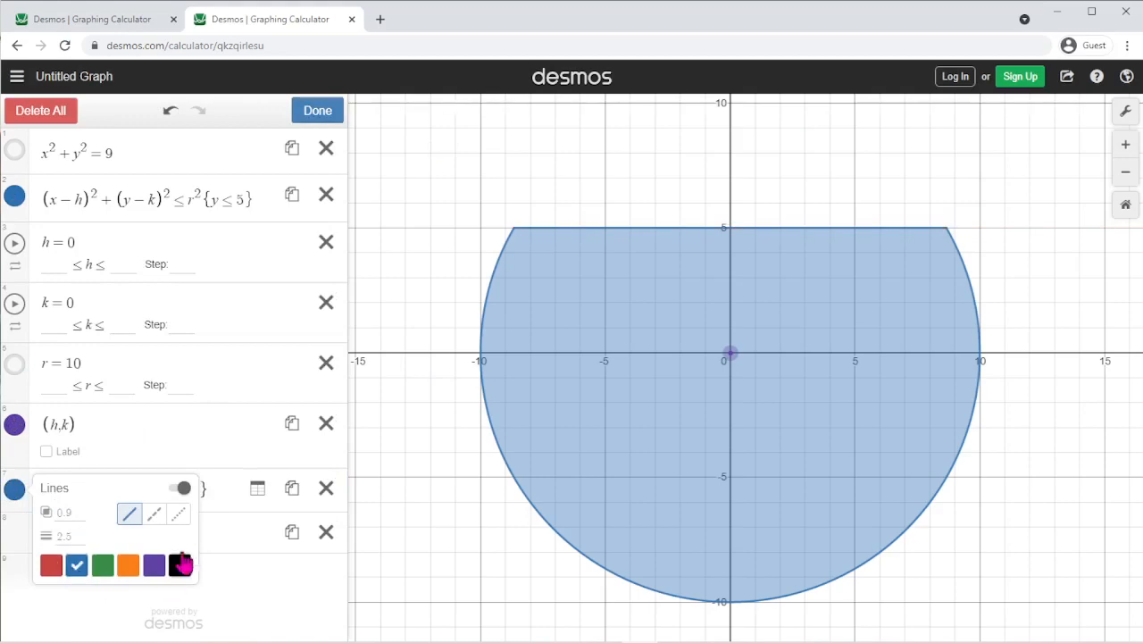
pyautogui.click(230, 536)
# Step: Hide the center point (h, k) and fit the whole shaded shape in view
pyautogui.scroll(-2, 689, 362)
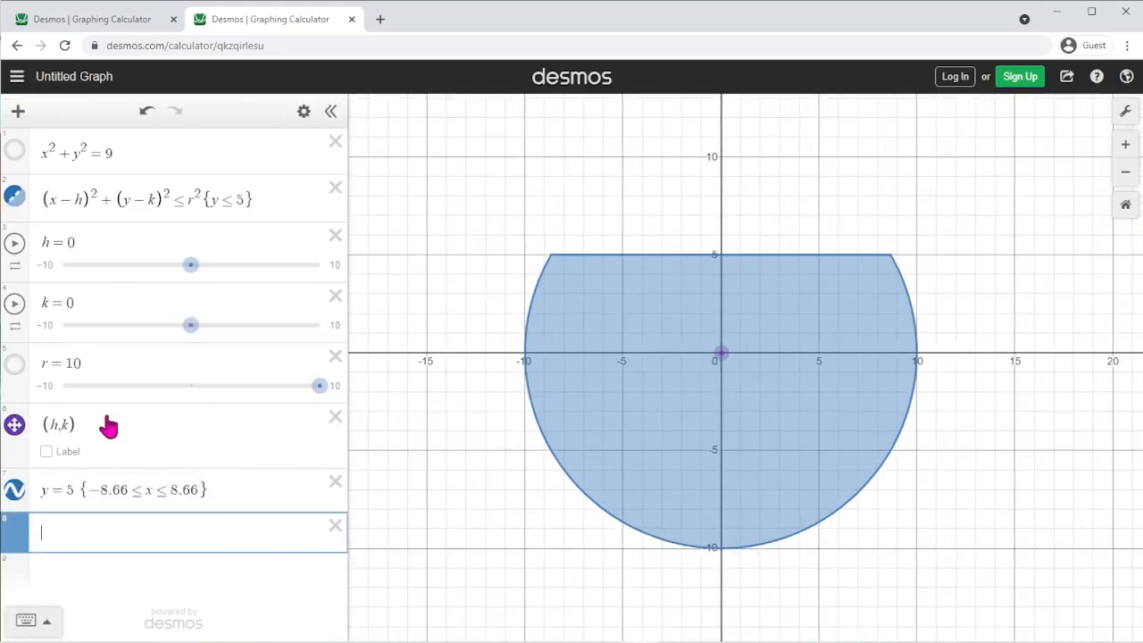
pyautogui.scroll(3, 459, 372)
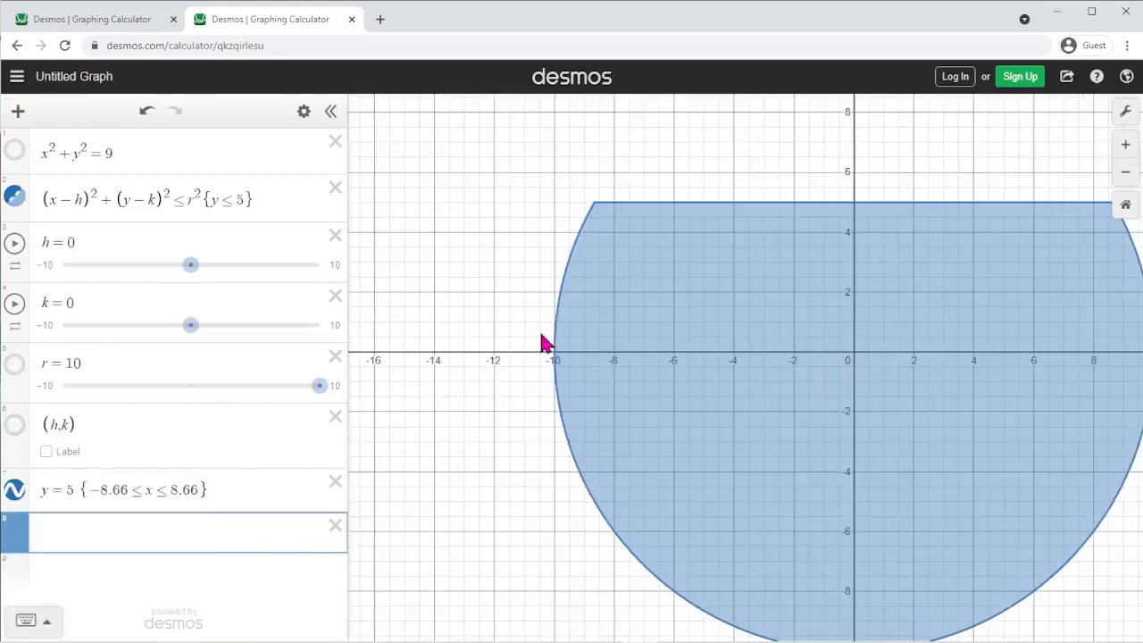
pyautogui.scroll(-1, 441, 313)
pyautogui.scroll(1, 438, 309)
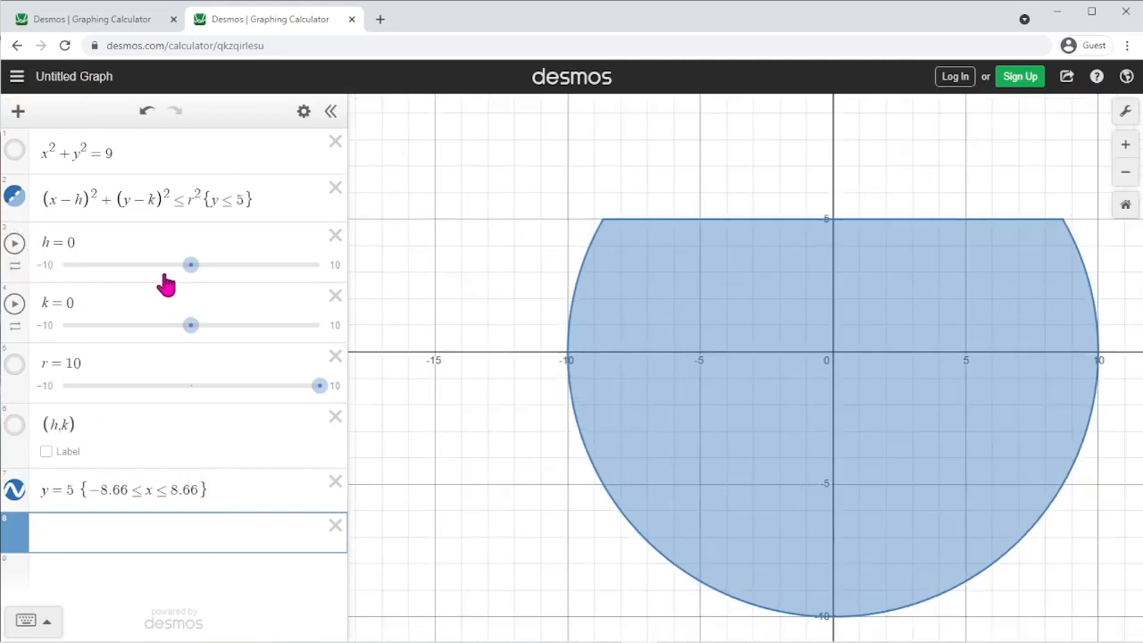
# Step: Test the h slider, leave it at 0, and change the y = 5 segment's restriction to {−8.66 + h ≤ x ≤ 8.66 + h}
pyautogui.moveTo(190, 265)
pyautogui.mouseDown()
pyautogui.moveTo(254, 270)
pyautogui.moveTo(161, 277)
pyautogui.moveTo(196, 291)
pyautogui.moveTo(154, 291)
pyautogui.moveTo(201, 301)
pyautogui.moveTo(156, 295)
pyautogui.moveTo(191, 298)
pyautogui.mouseUp()
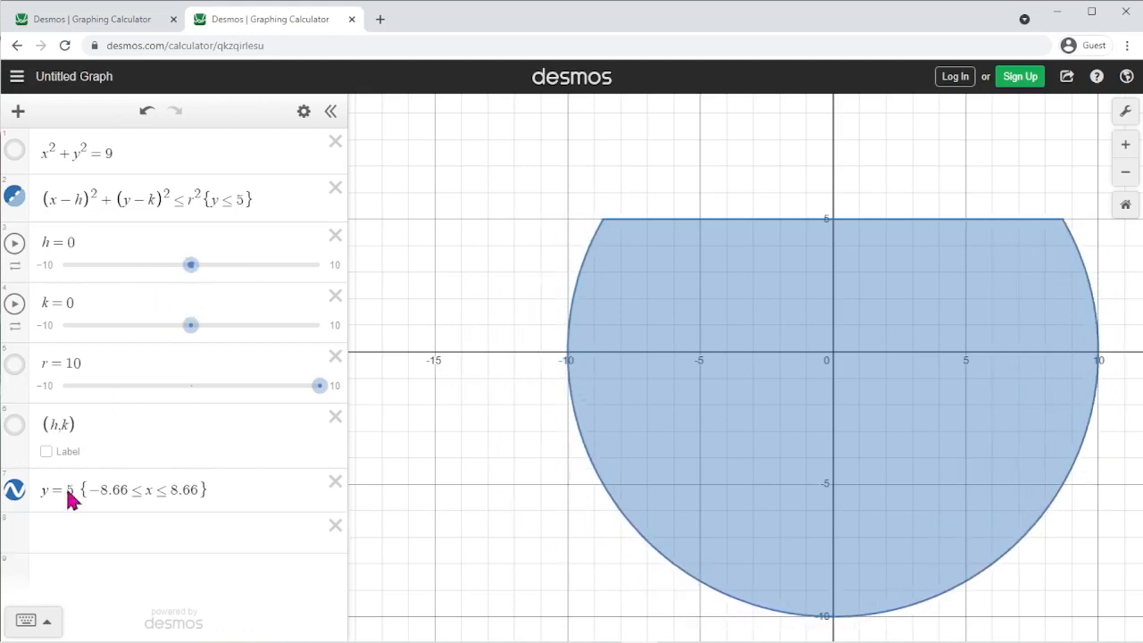
pyautogui.click(125, 489)
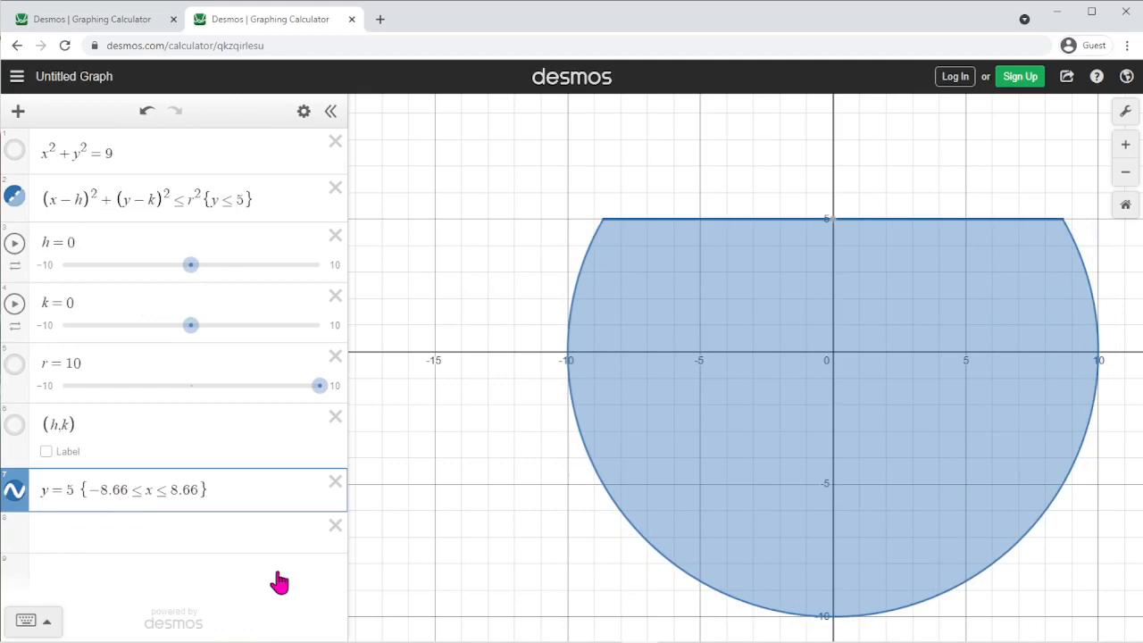
pyautogui.write('+h')
pyautogui.click(224, 489)
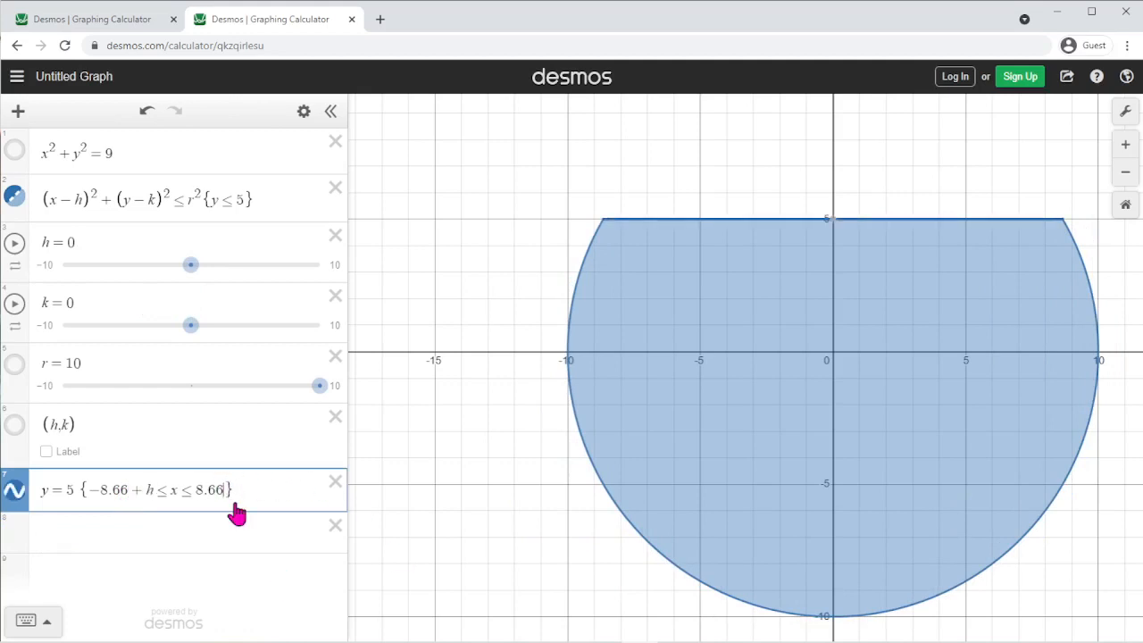
pyautogui.write('+h')
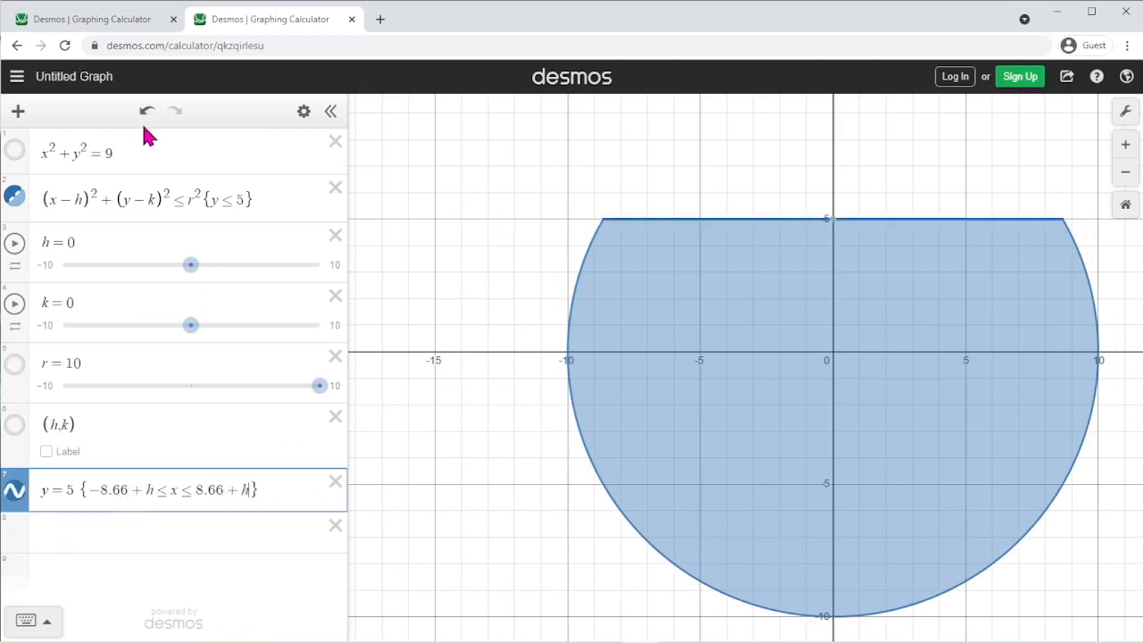
# Step: Set the h slider to −0.8 to check that the y = 5 edge moves with the circle
pyautogui.moveTo(187, 279)
pyautogui.mouseDown()
pyautogui.moveTo(130, 277)
pyautogui.moveTo(179, 283)
pyautogui.mouseUp()
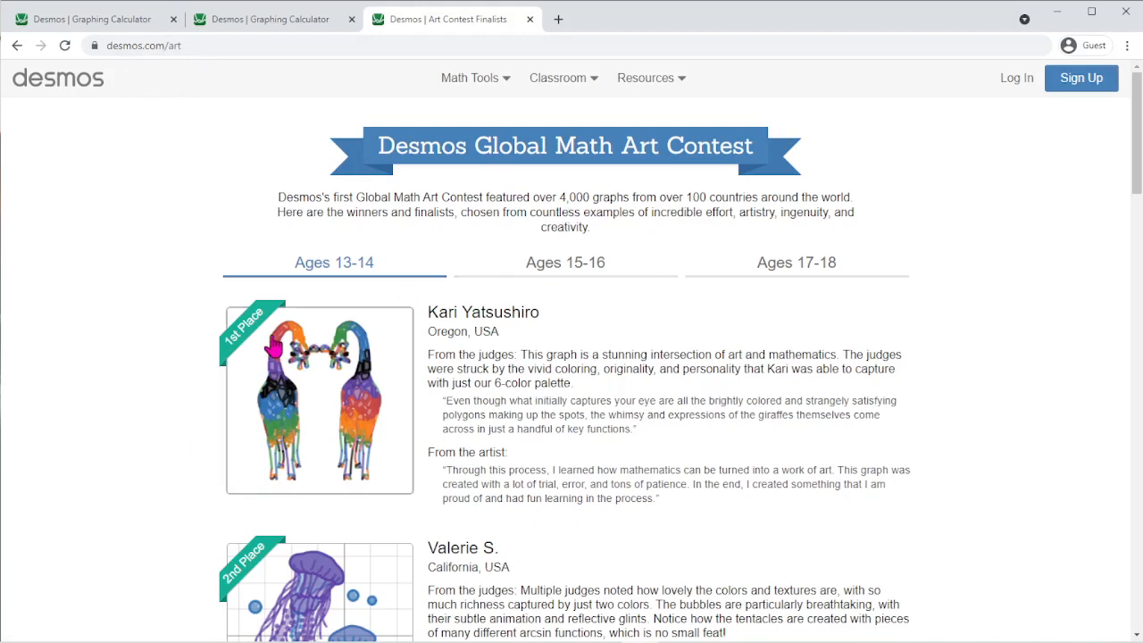
# Step: Browse the Desmos Global Math Art Contest finalists for ages 13-14 and open the first-place giraffe graph
pyautogui.scroll(-1, 193, 439)
pyautogui.scroll(1, 198, 454)
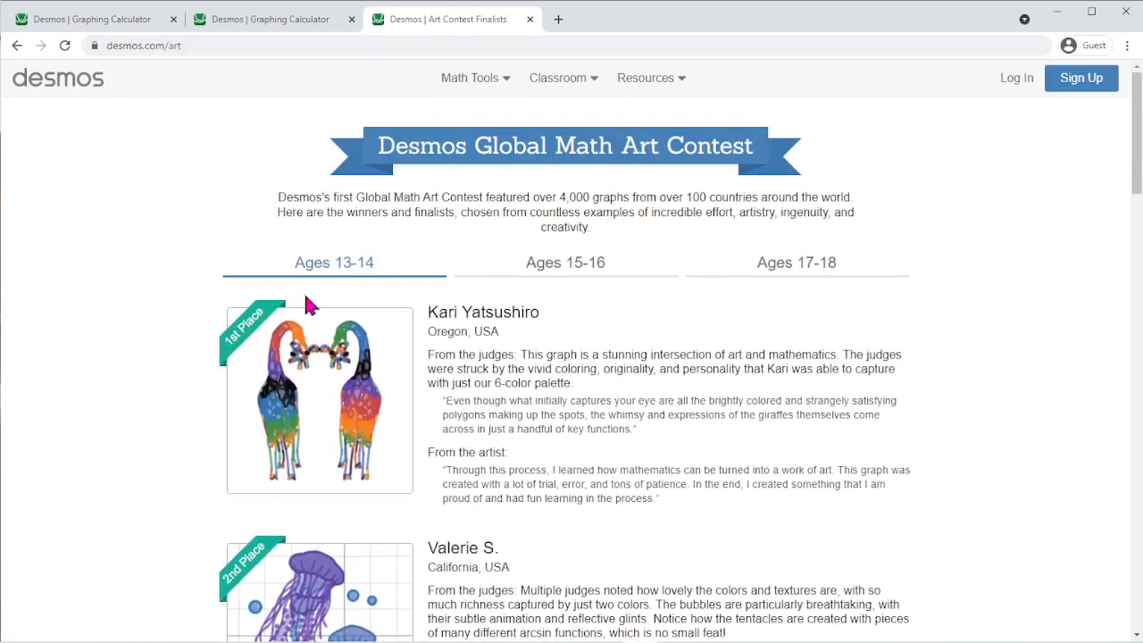
pyautogui.scroll(-10, 242, 401)
pyautogui.scroll(7, 227, 442)
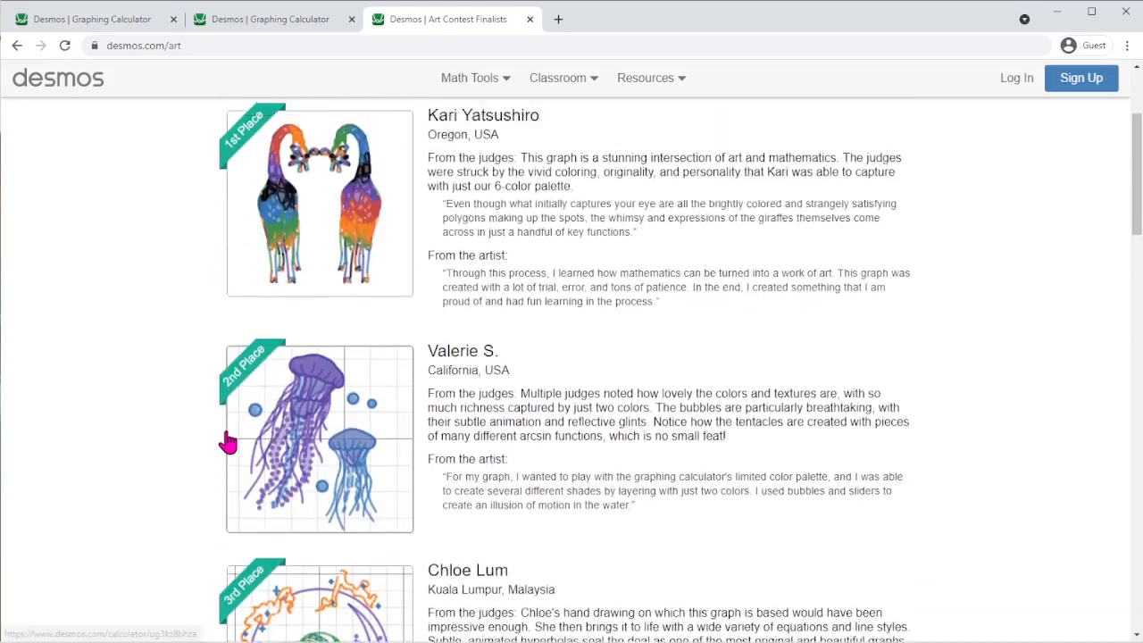
pyautogui.scroll(3, 227, 442)
pyautogui.click(339, 379)
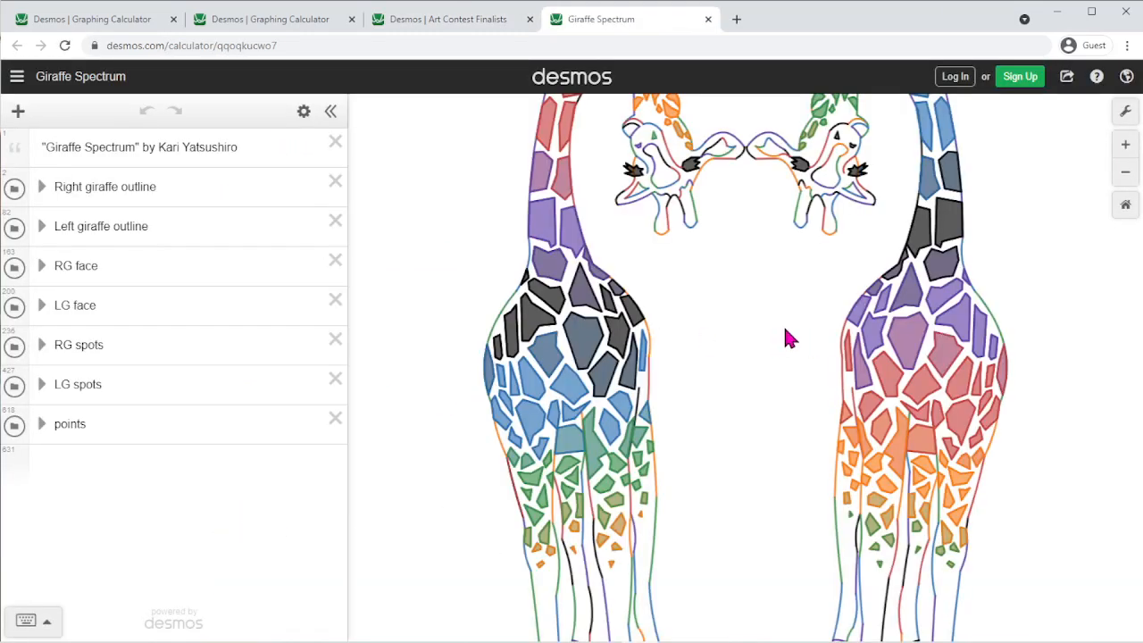
# Step: Switch the grid of the giraffe graph on and off again in its display settings
pyautogui.click(1126, 112)
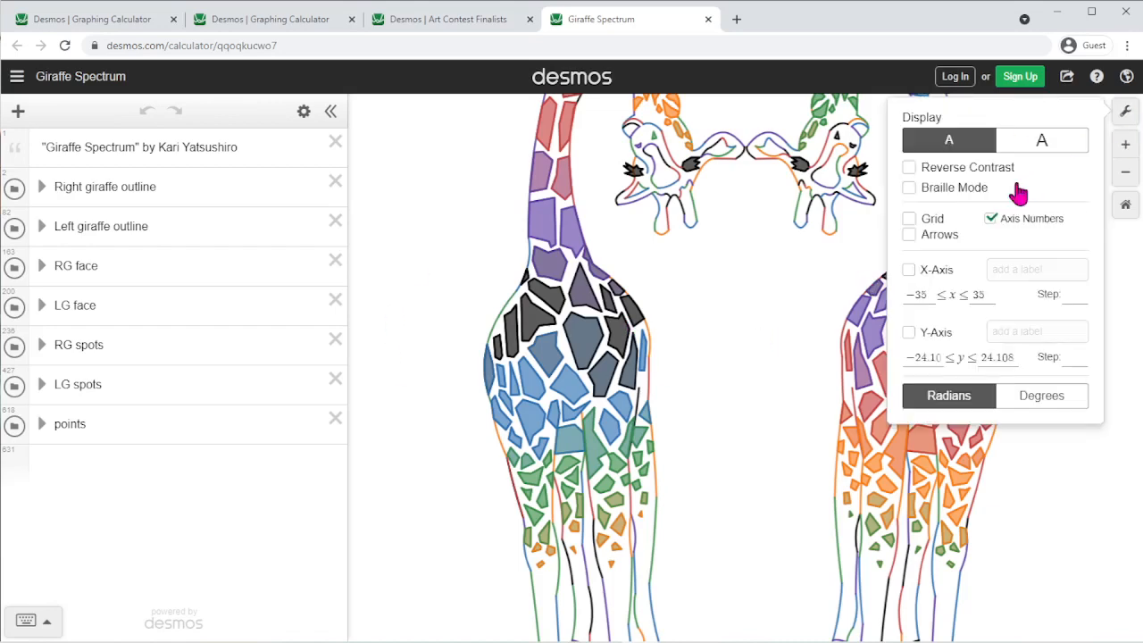
pyautogui.click(909, 225)
pyautogui.click(910, 226)
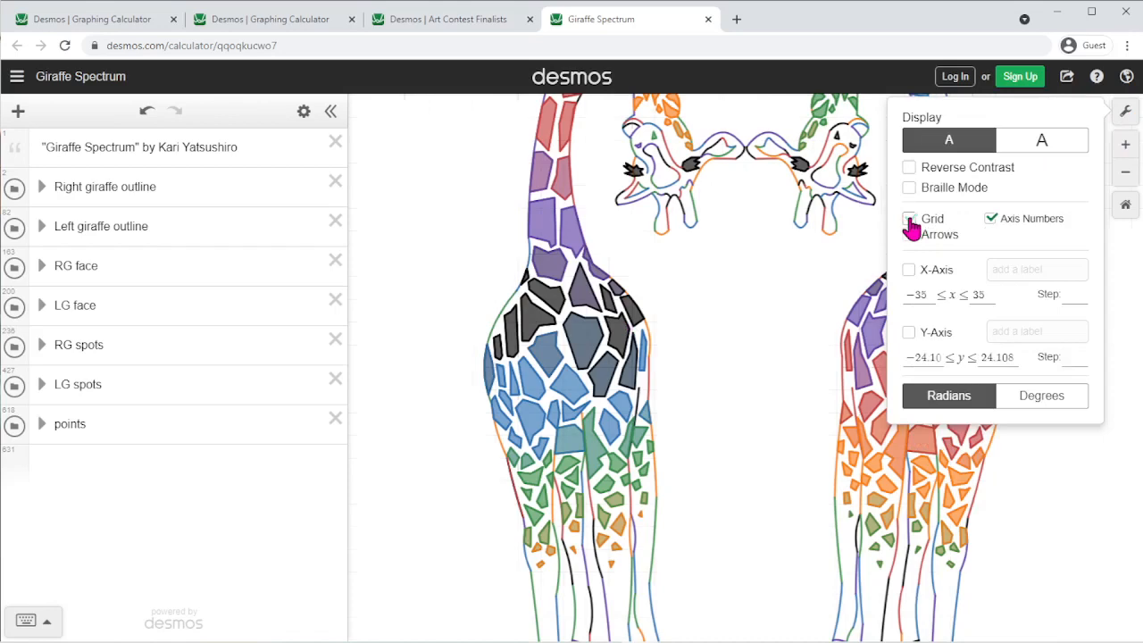
pyautogui.click(1125, 113)
# Step: Bring the giraffes' heads and necks into view and expand the Right giraffe outline folder to show its equations
pyautogui.moveTo(717, 323); pyautogui.dragTo(701, 304)
pyautogui.scroll(-3, 634, 366)
pyautogui.scroll(3, 628, 414)
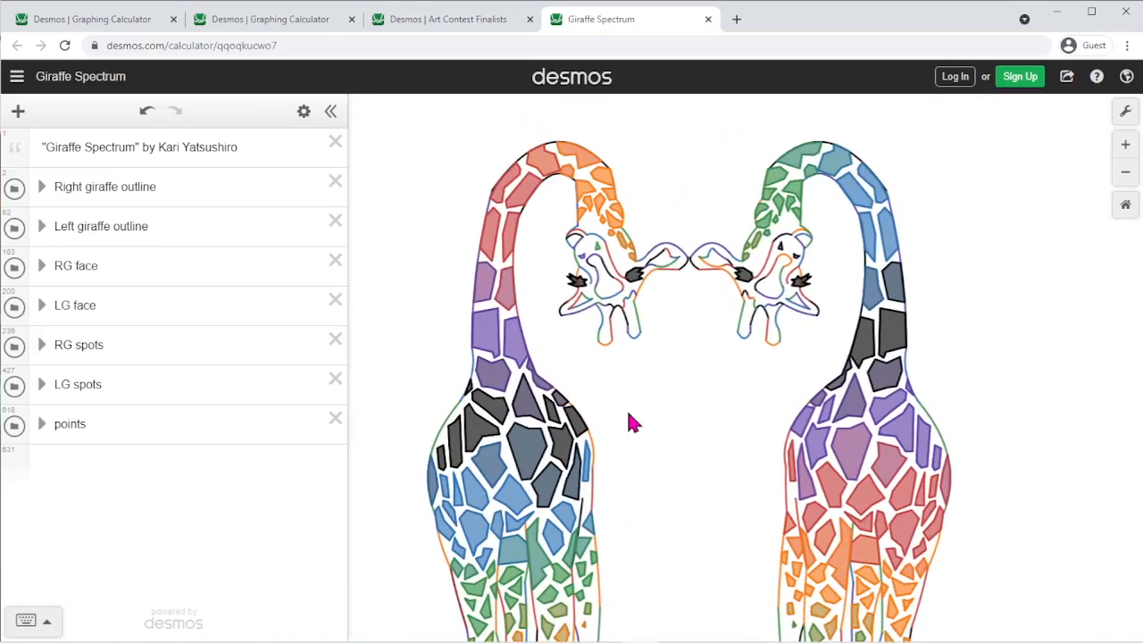
pyautogui.scroll(2, 633, 422)
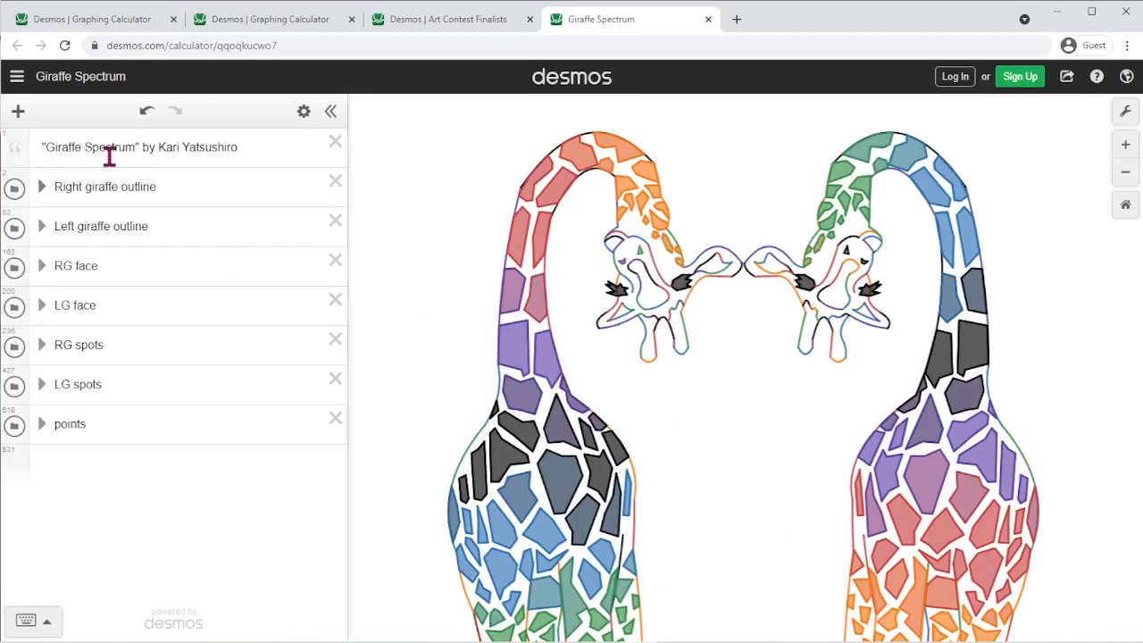
pyautogui.click(41, 191)
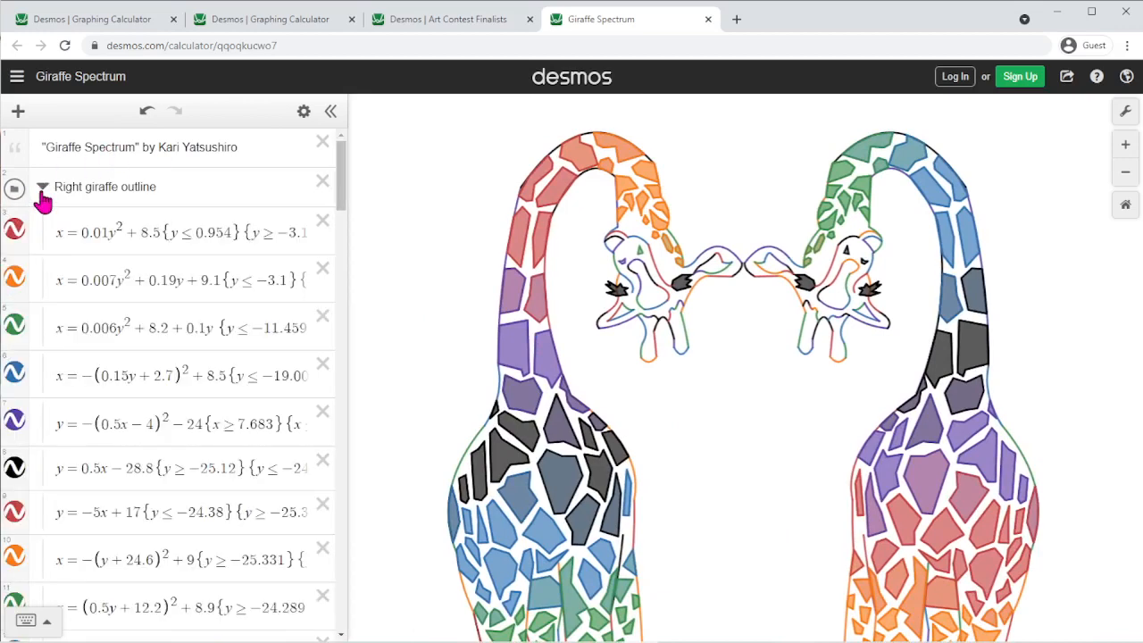
pyautogui.click(41, 191)
pyautogui.click(41, 191)
pyautogui.click(41, 191)
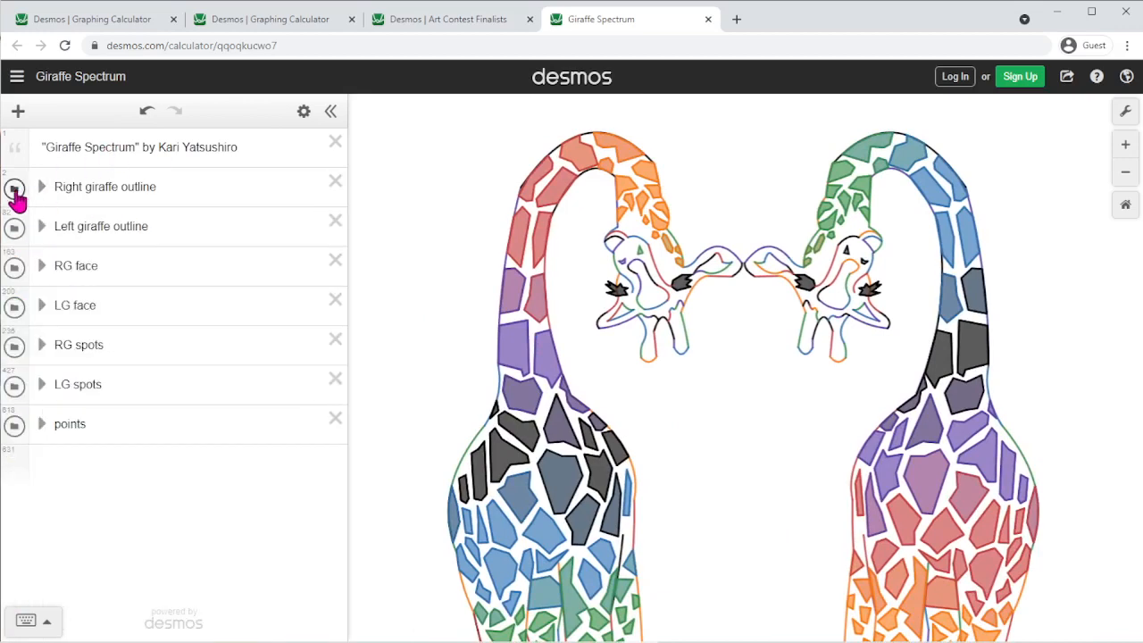
pyautogui.click(42, 190)
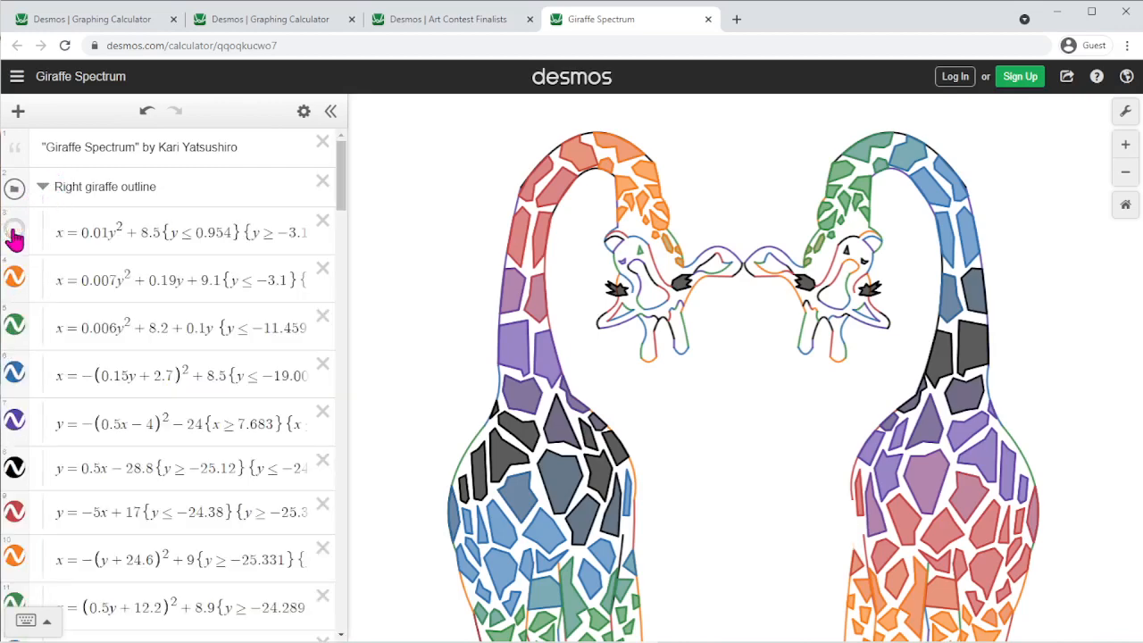
# Step: Toggle the first outline curve, x = 0.01y² + 8.5, to find the part it draws, leave it shown, and collapse its folder
pyautogui.click(14, 234)
pyautogui.click(14, 234)
pyautogui.click(15, 234)
pyautogui.click(14, 234)
pyautogui.click(15, 234)
pyautogui.click(14, 234)
pyautogui.click(15, 234)
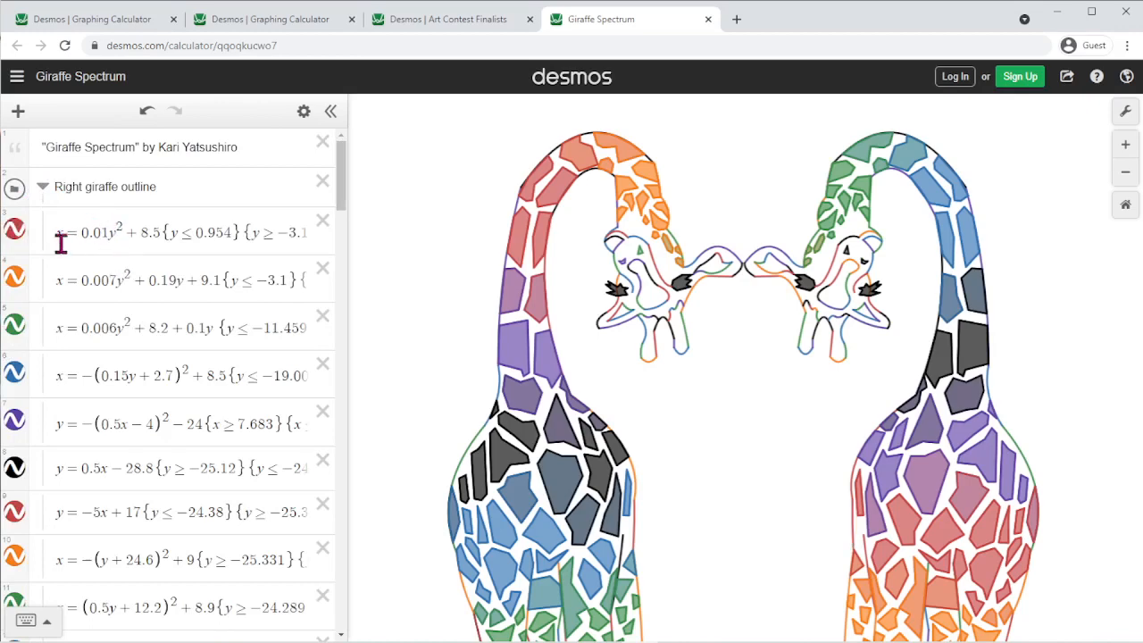
pyautogui.click(283, 238)
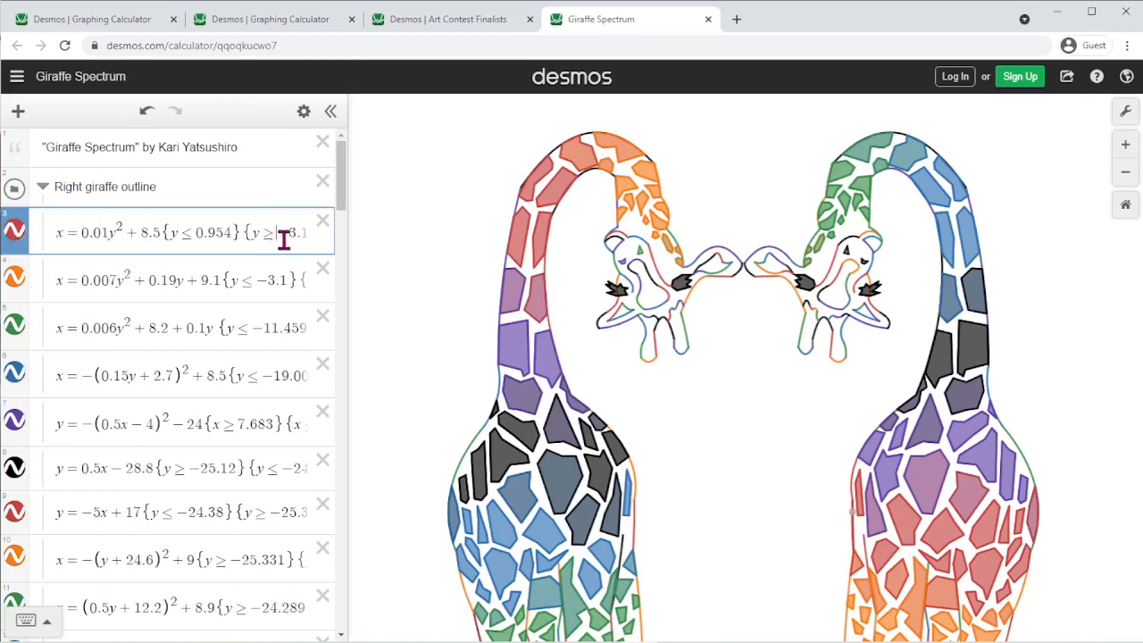
pyautogui.click(15, 234)
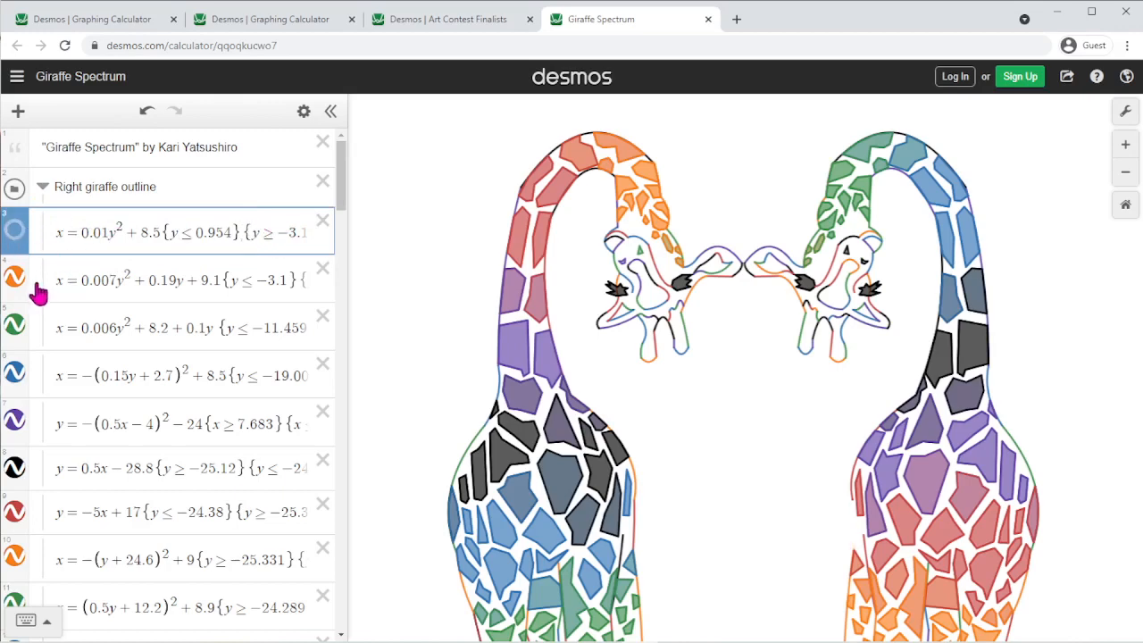
pyautogui.click(14, 239)
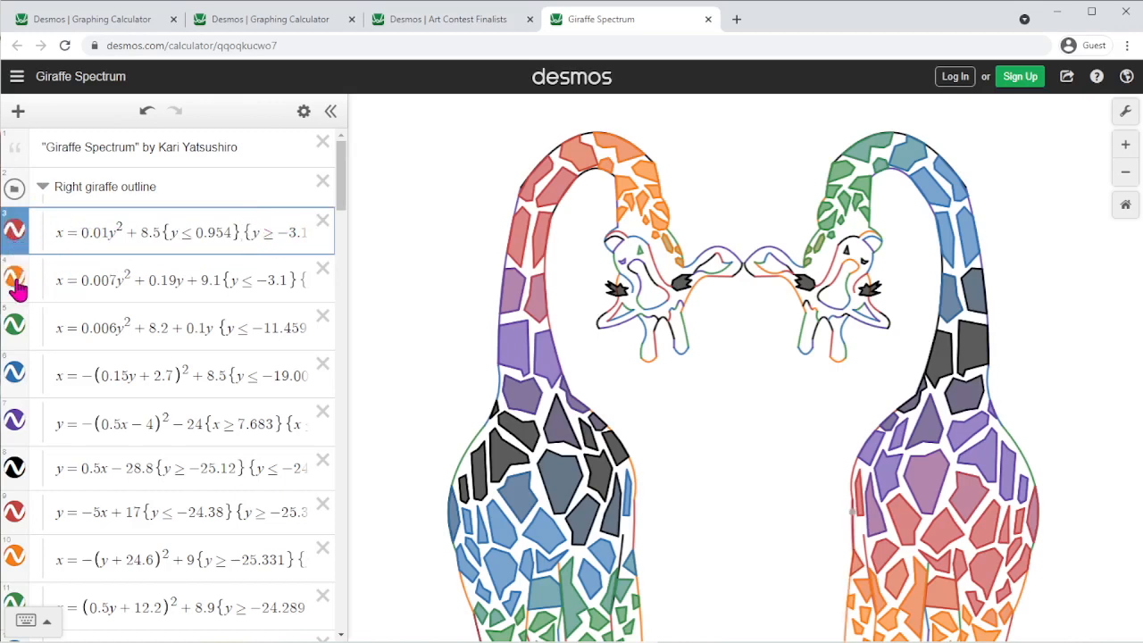
pyautogui.click(41, 187)
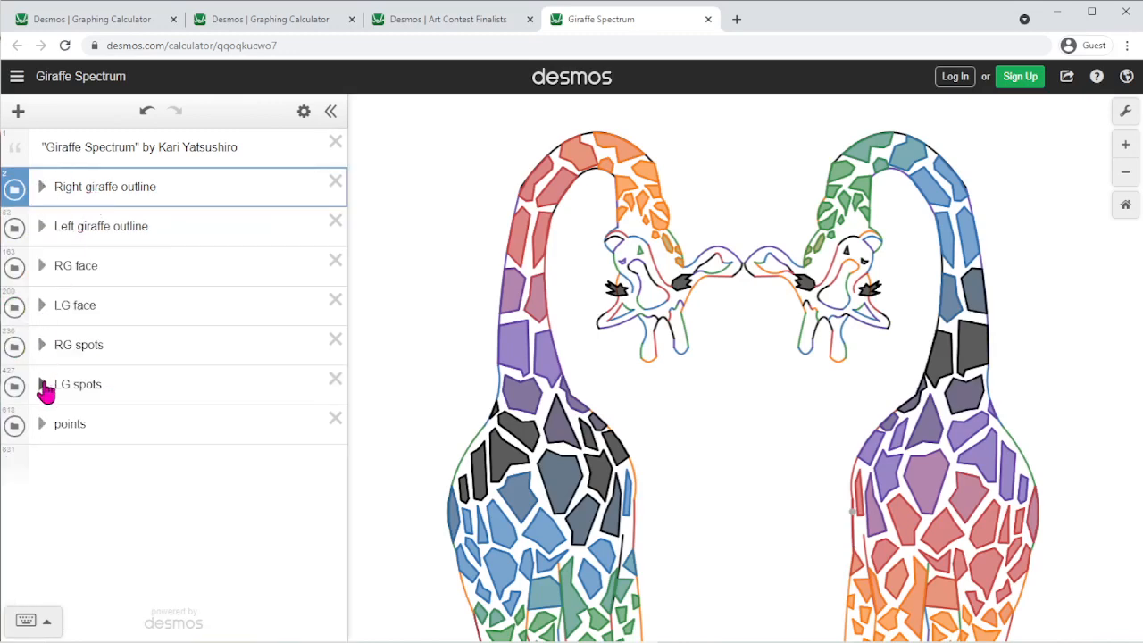
# Step: Expand the LG spots folder to examine its polygon expressions with both giraffes fully in view, and collapse it again
pyautogui.click(42, 385)
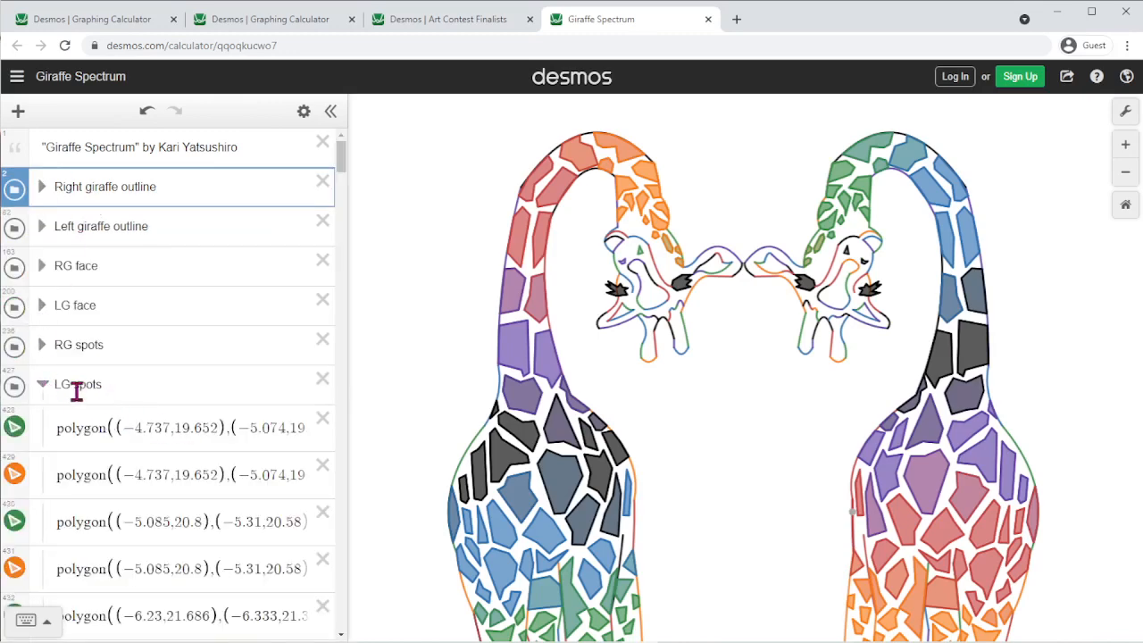
pyautogui.click(15, 430)
pyautogui.scroll(-2, 489, 406)
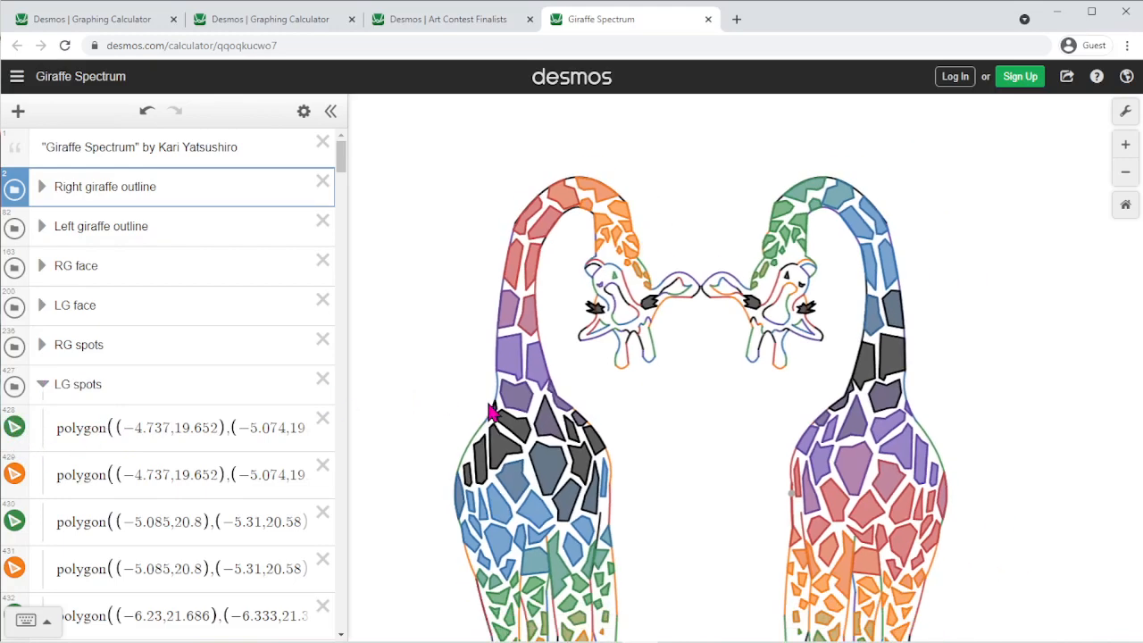
pyautogui.scroll(-3, 693, 369)
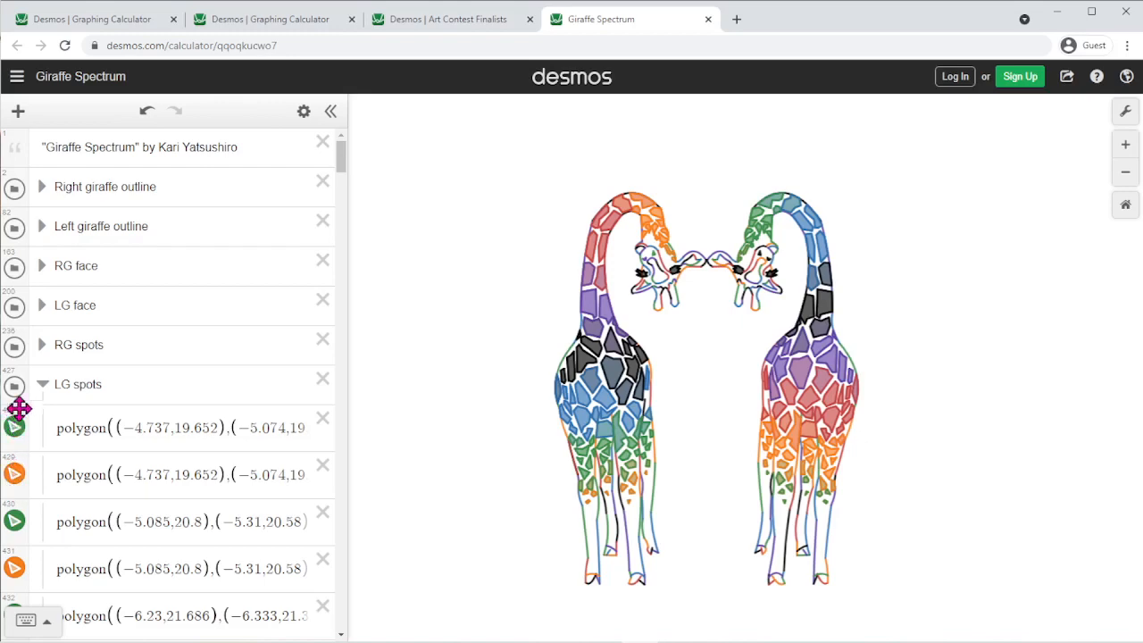
pyautogui.click(41, 386)
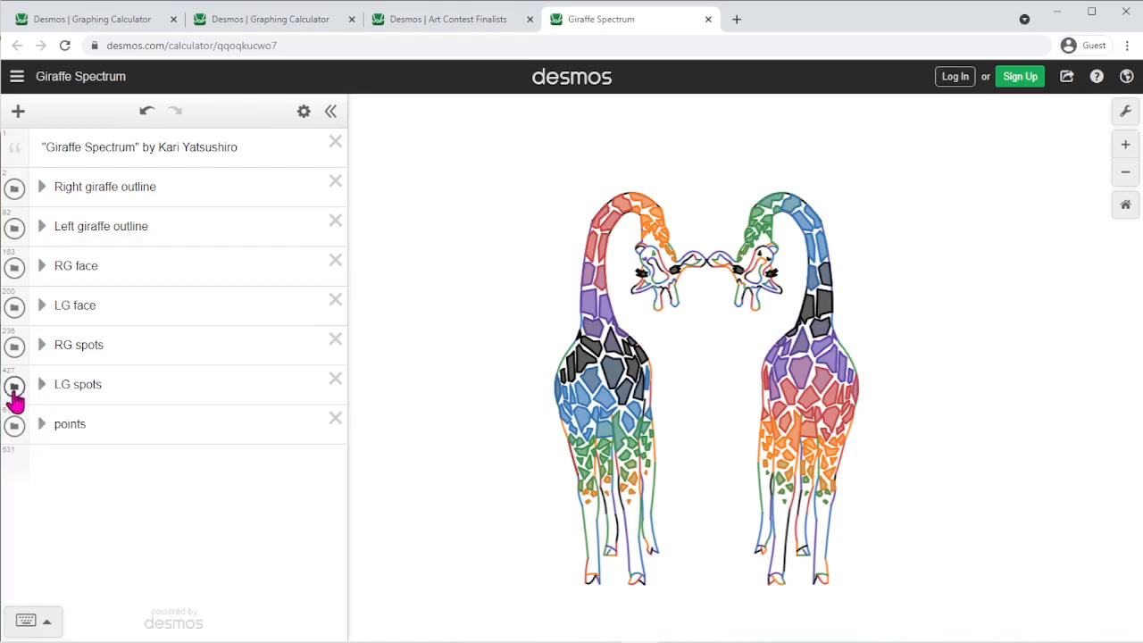
# Step: Toggle the whole LG spots folder to see which spots it draws, leaving it shown
pyautogui.click(12, 393)
pyautogui.click(13, 392)
pyautogui.click(12, 393)
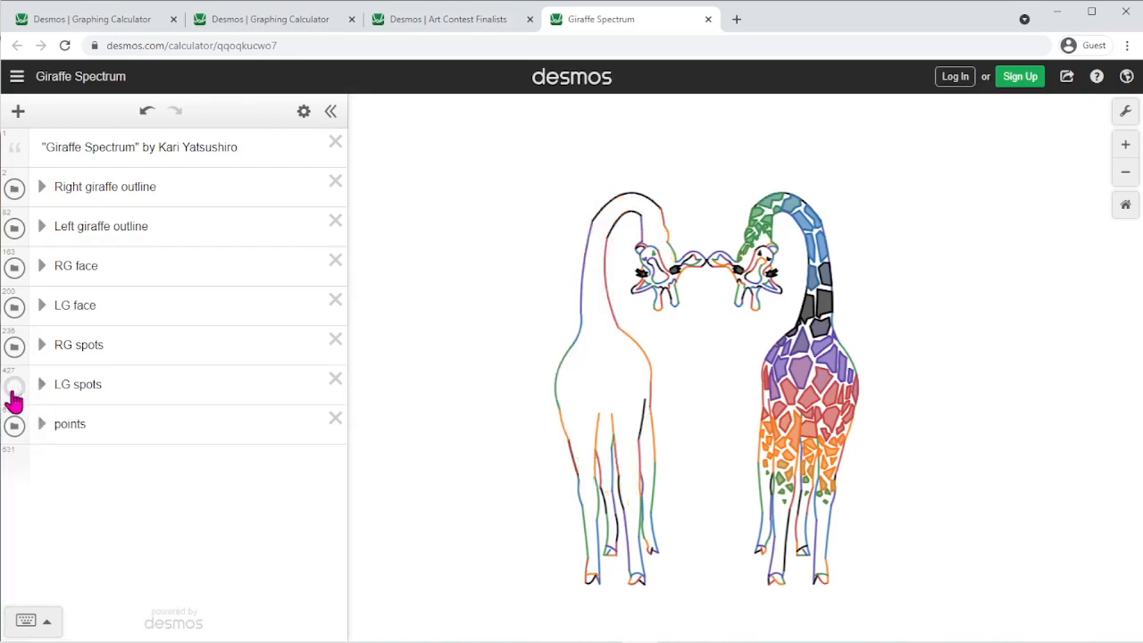
pyautogui.click(12, 393)
# Step: Zoom in on the giraffe heads and toggle the Right and Left giraffe outline folders, leaving both shown
pyautogui.scroll(5, 448, 307)
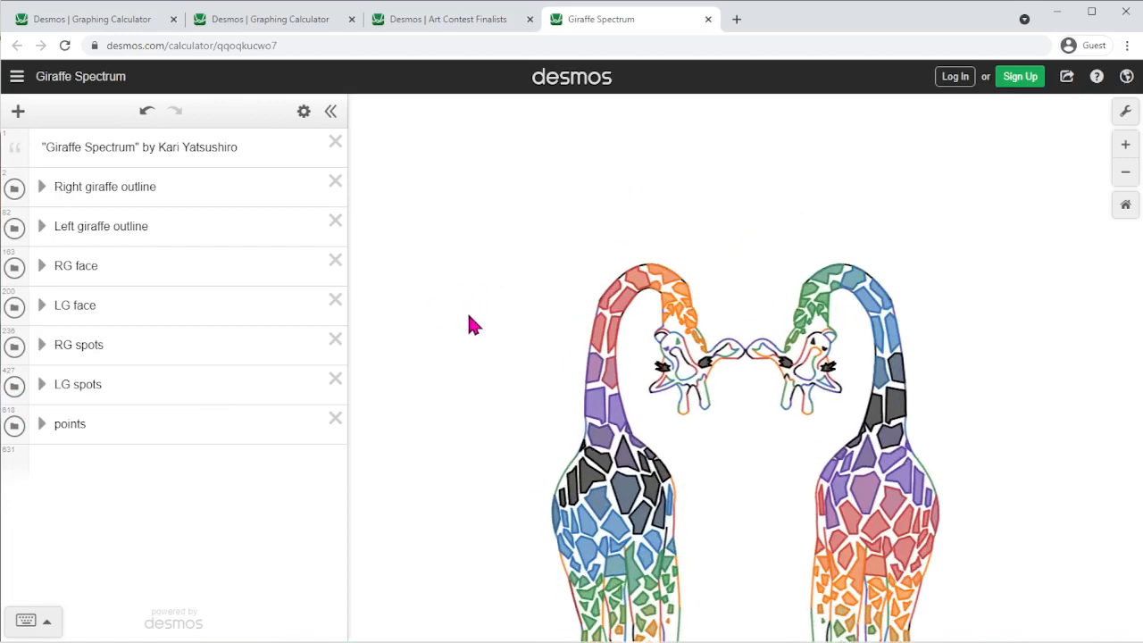
pyautogui.scroll(5, 725, 416)
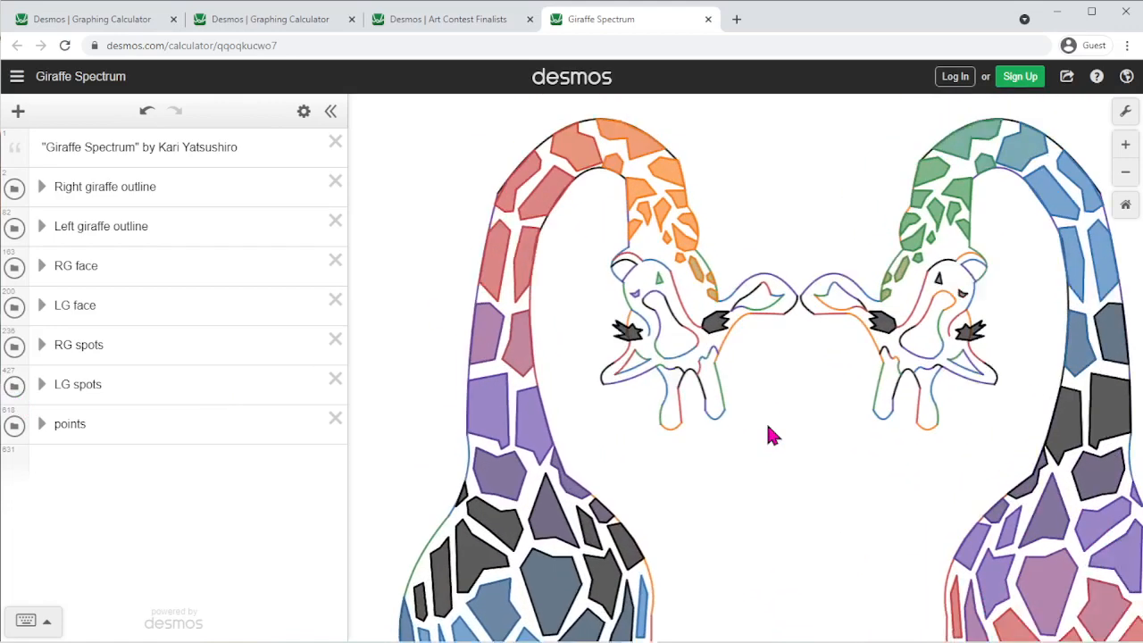
pyautogui.scroll(4, 777, 420)
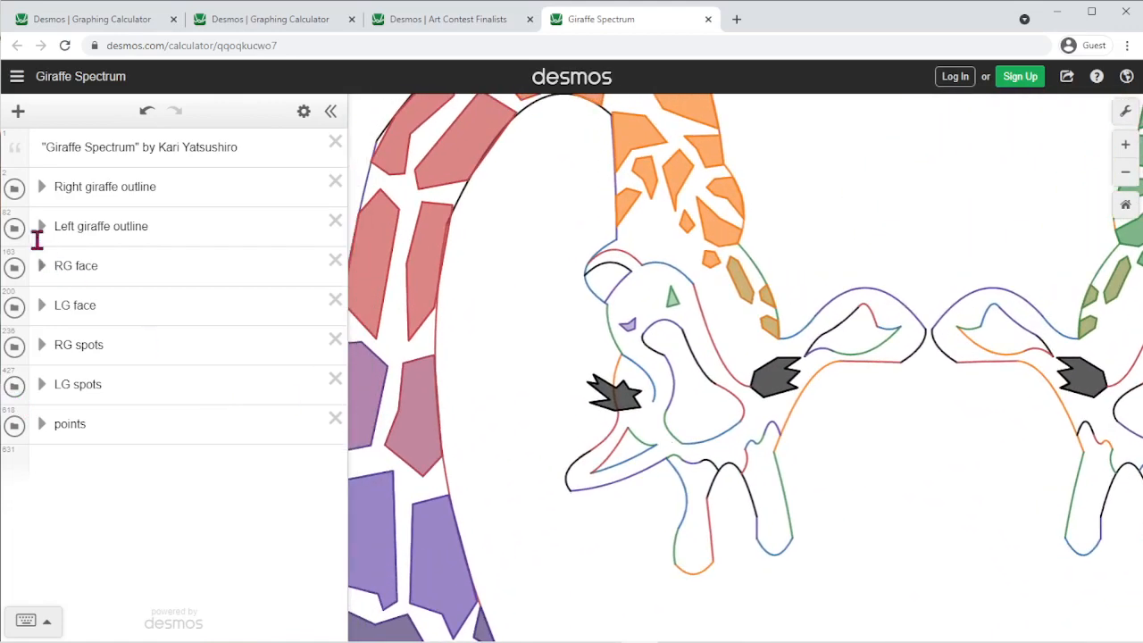
pyautogui.click(14, 189)
pyautogui.click(14, 190)
pyautogui.click(14, 229)
pyautogui.click(14, 229)
# Step: Look over the giraffes' heads, necks and spotted bodies in the graph
pyautogui.scroll(-5, 793, 234)
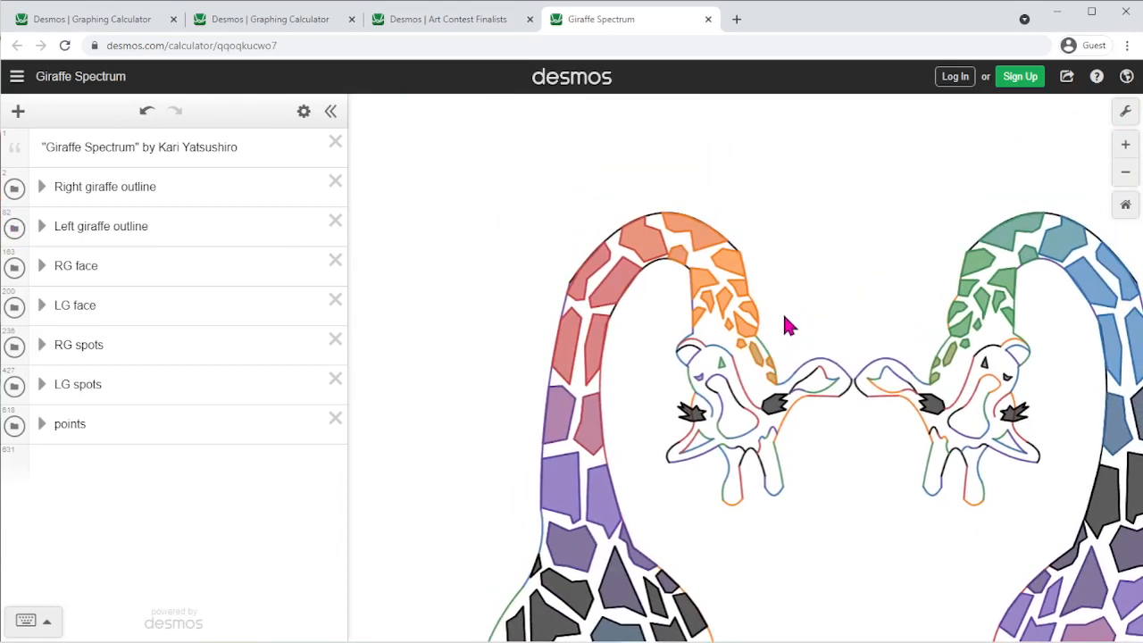
pyautogui.click(753, 337)
pyautogui.moveTo(796, 294); pyautogui.dragTo(764, 282)
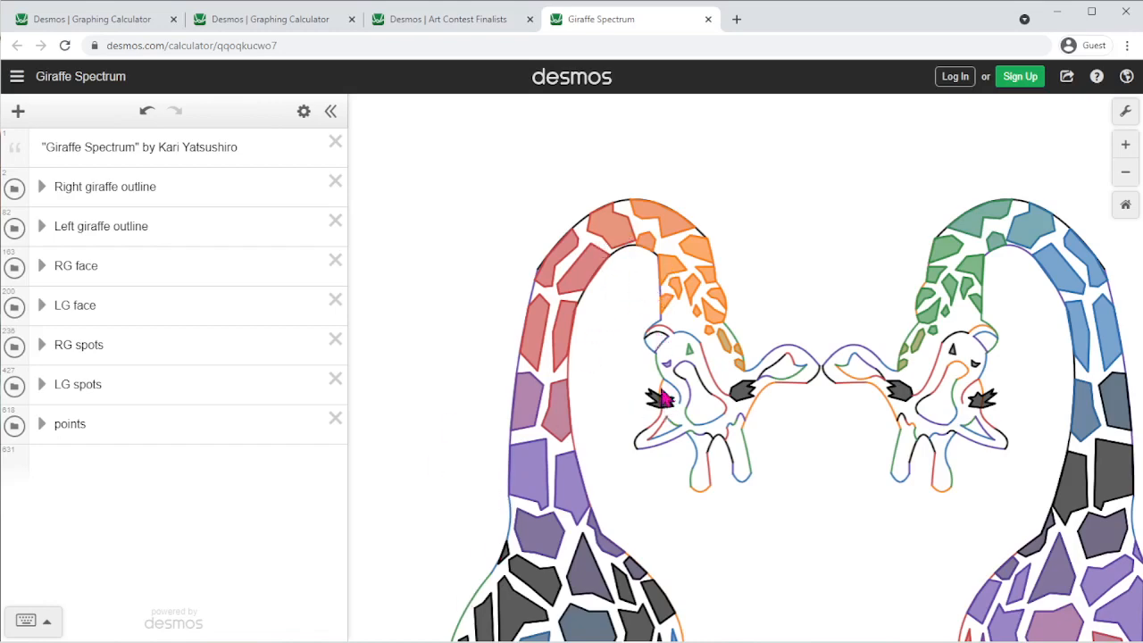
pyautogui.moveTo(596, 498); pyautogui.dragTo(610, 326)
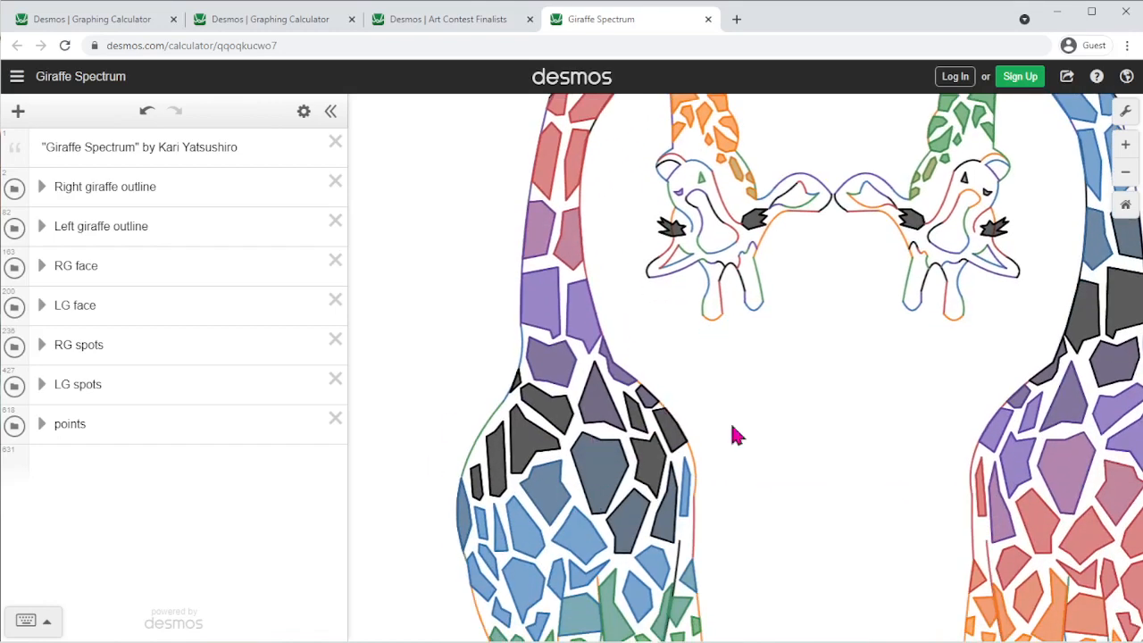
pyautogui.moveTo(655, 515); pyautogui.dragTo(648, 504)
pyautogui.moveTo(755, 463); pyautogui.dragTo(723, 468)
# Step: Return to the art contest finalists page and open the second-place jellyfish graph
pyautogui.click(431, 22)
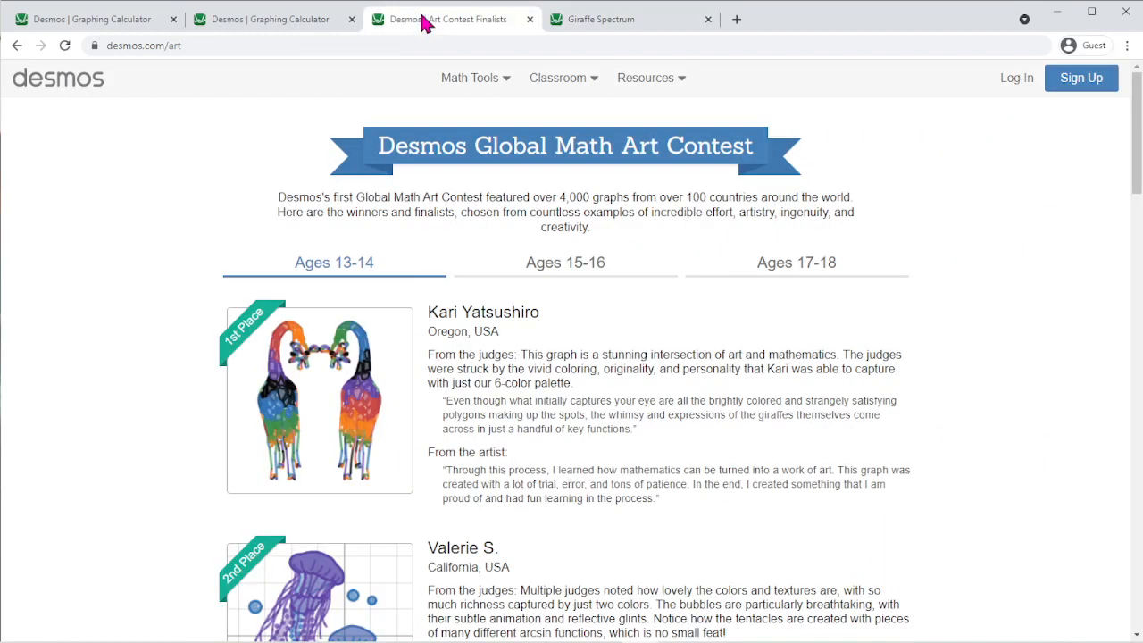
pyautogui.scroll(-1, 280, 451)
pyautogui.scroll(-4, 279, 450)
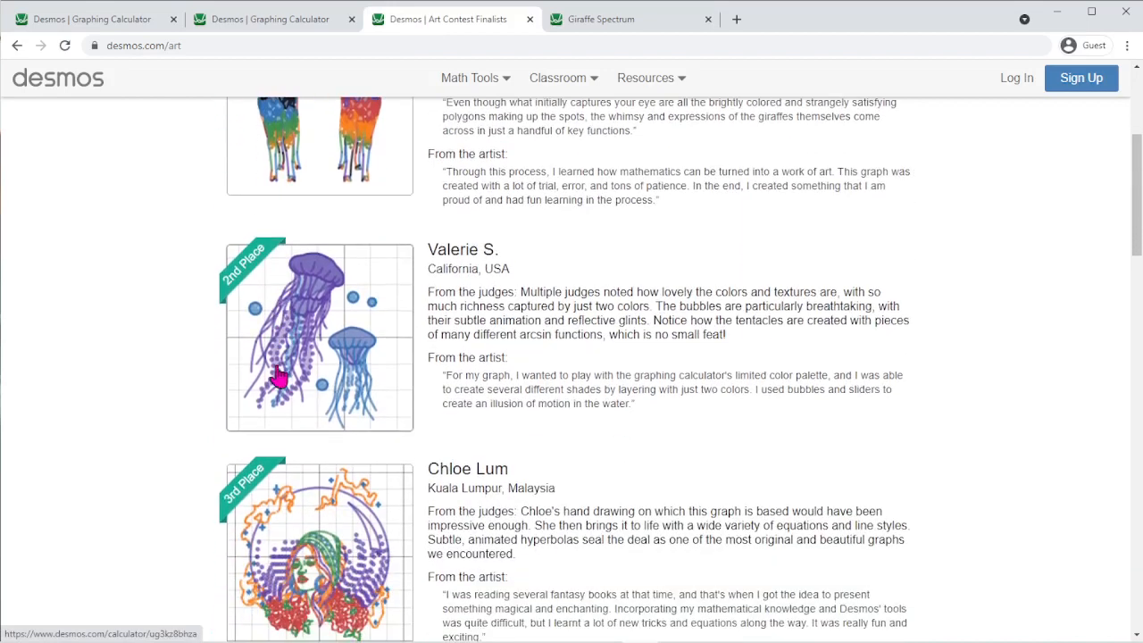
pyautogui.click(309, 367)
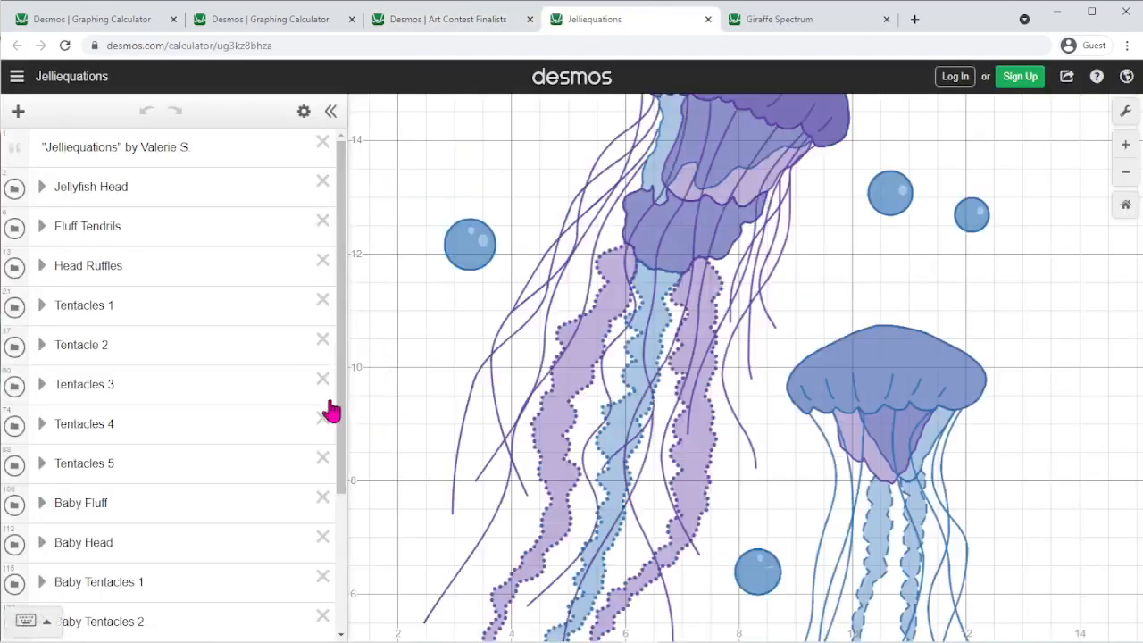
# Step: Examine the jellyfish and animated bubbles in the Jelliequations graph, comparing them briefly with the shaded circle graph
pyautogui.moveTo(884, 241); pyautogui.dragTo(877, 342)
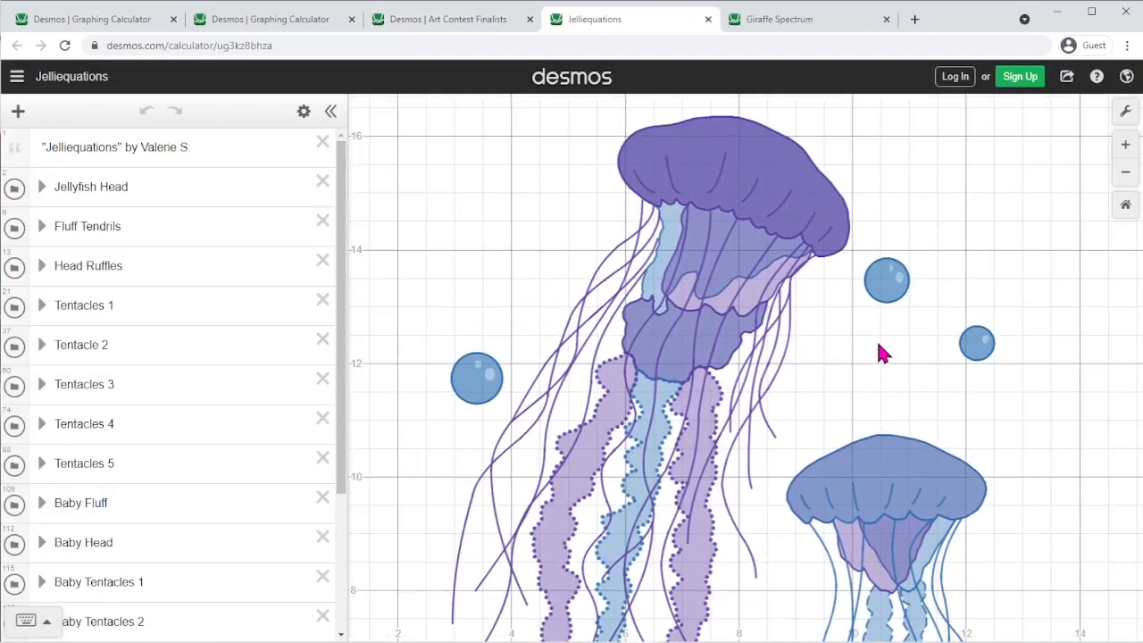
pyautogui.scroll(-1, 878, 342)
pyautogui.moveTo(551, 315); pyautogui.dragTo(533, 300)
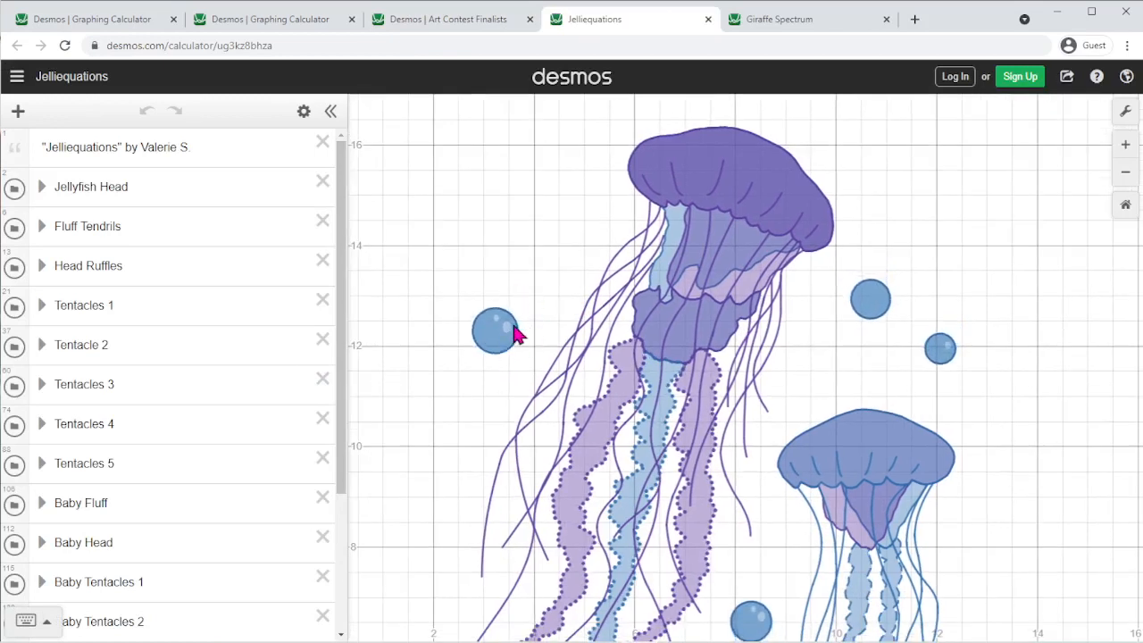
pyautogui.scroll(5, 198, 384)
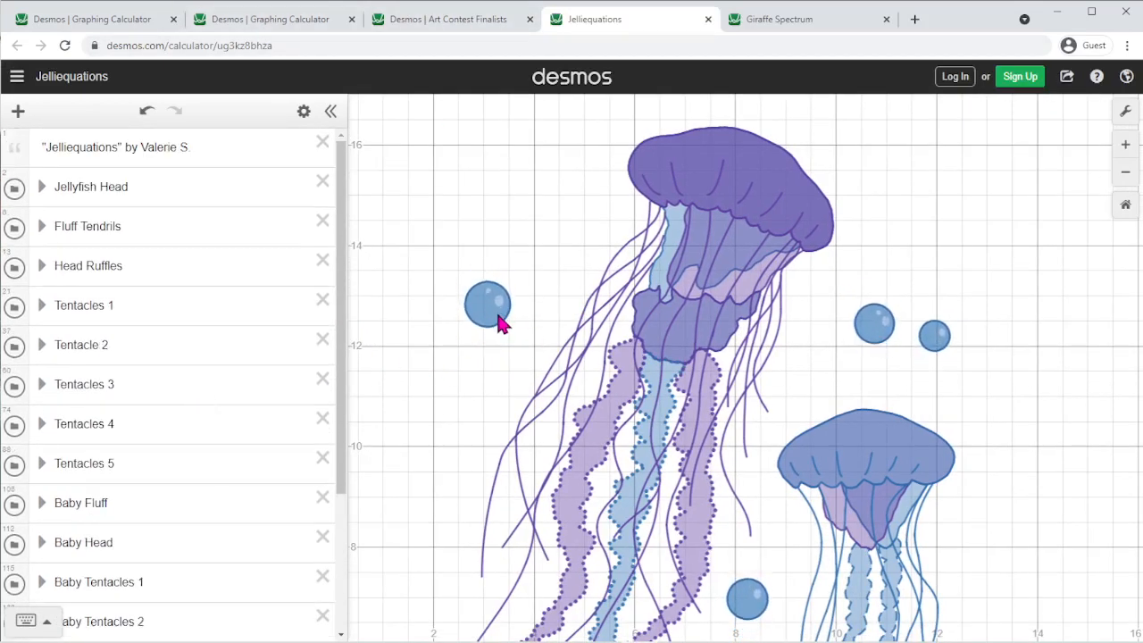
pyautogui.click(276, 27)
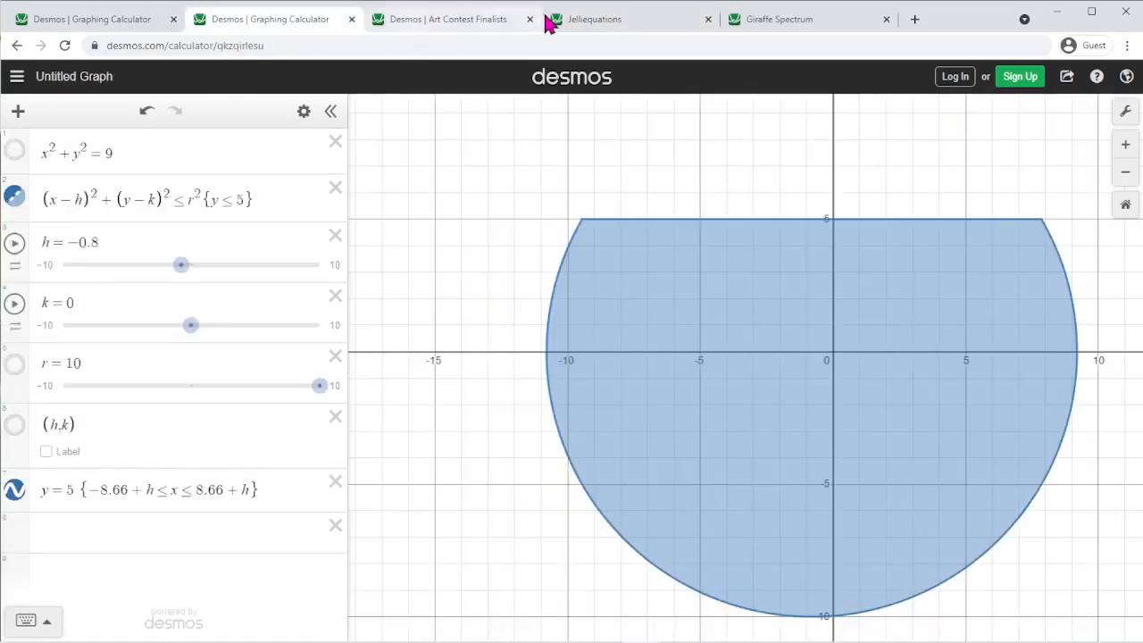
pyautogui.click(612, 17)
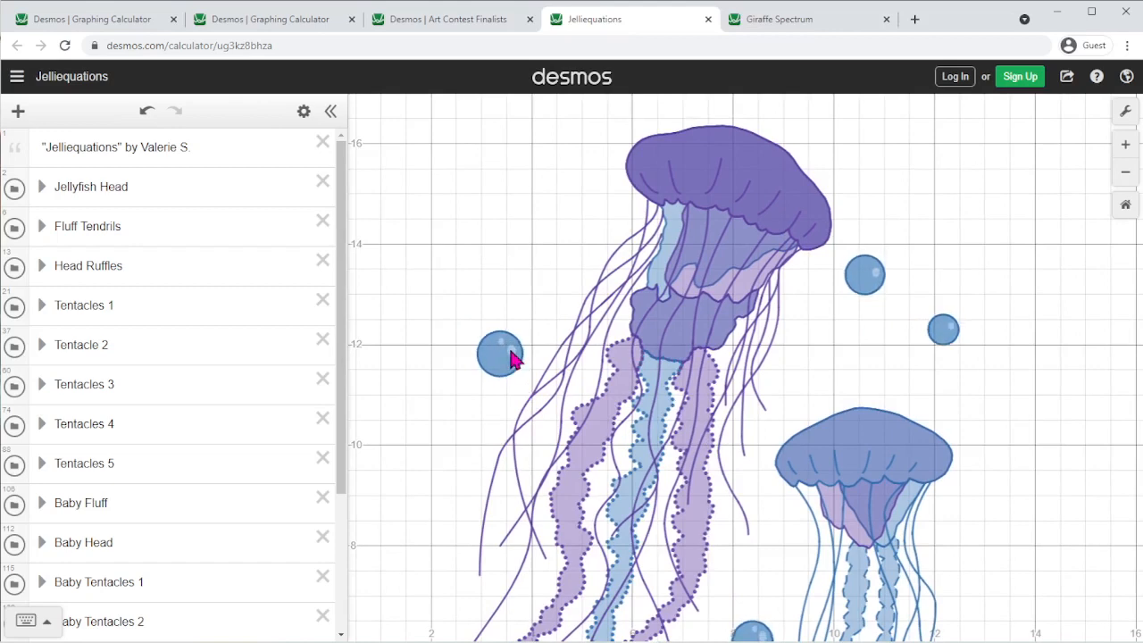
# Step: Return from the jellyfish artwork to the shaded circle graph and animate the k slider, pausing it at about -5.93
pyautogui.scroll(3, 893, 263)
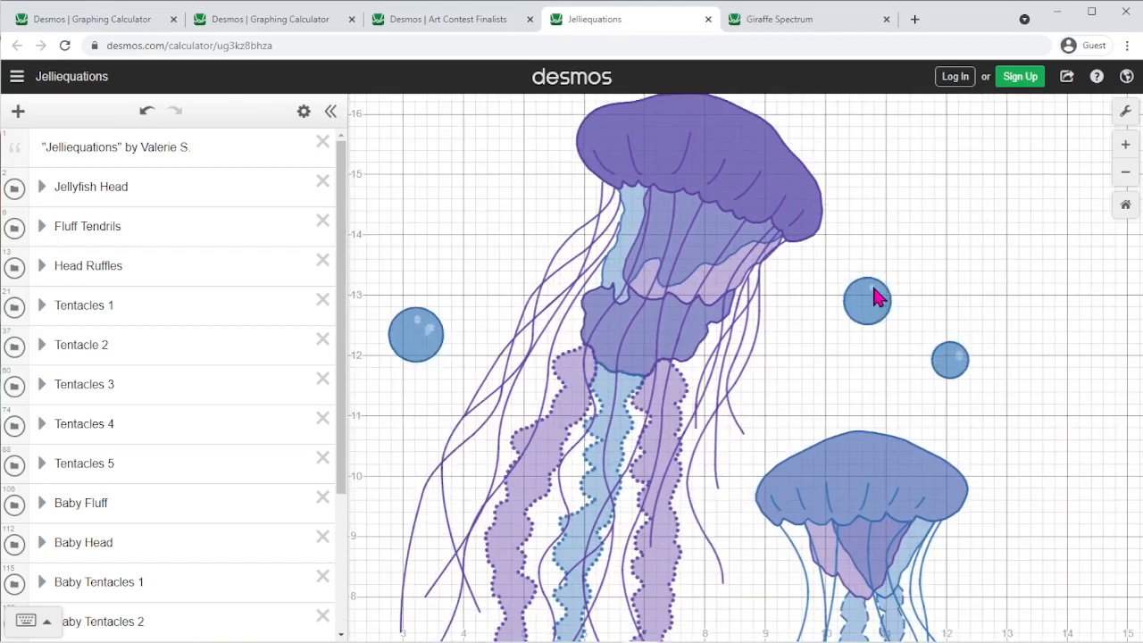
pyautogui.click(276, 29)
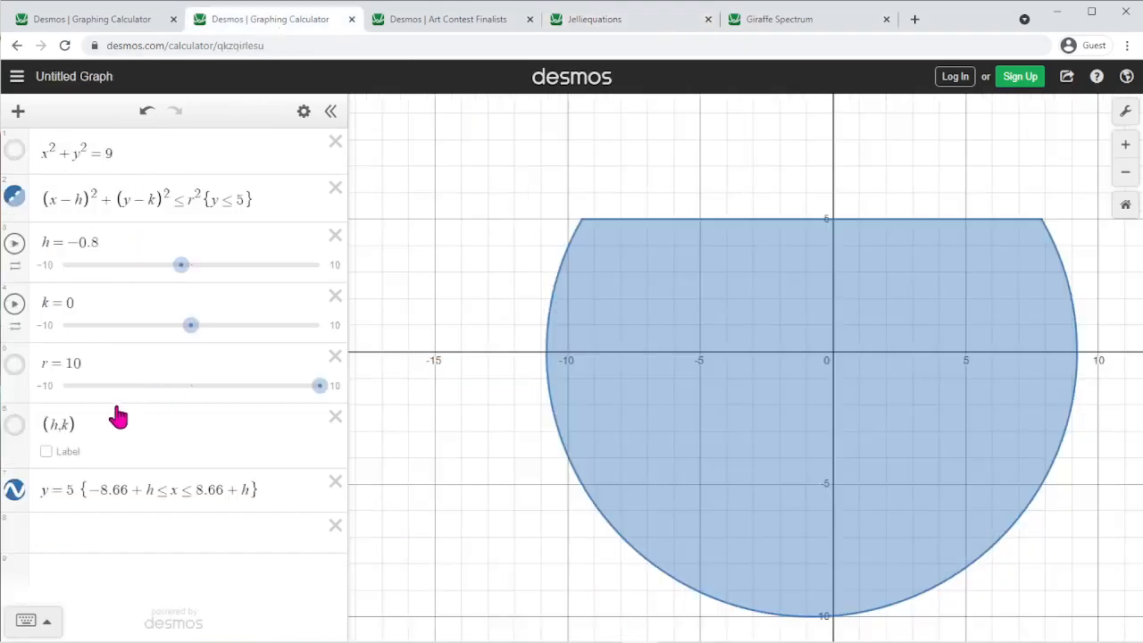
pyautogui.click(16, 304)
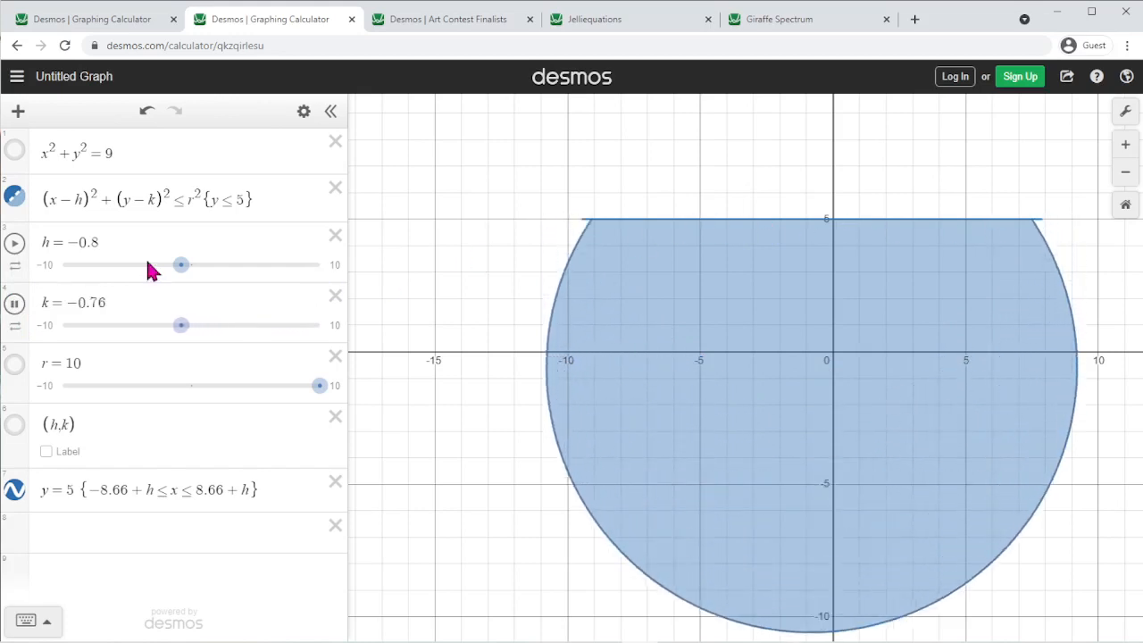
pyautogui.click(14, 304)
# Step: Animate the h slider to move the circle sideways, pausing and restarting the animation once
pyautogui.click(15, 245)
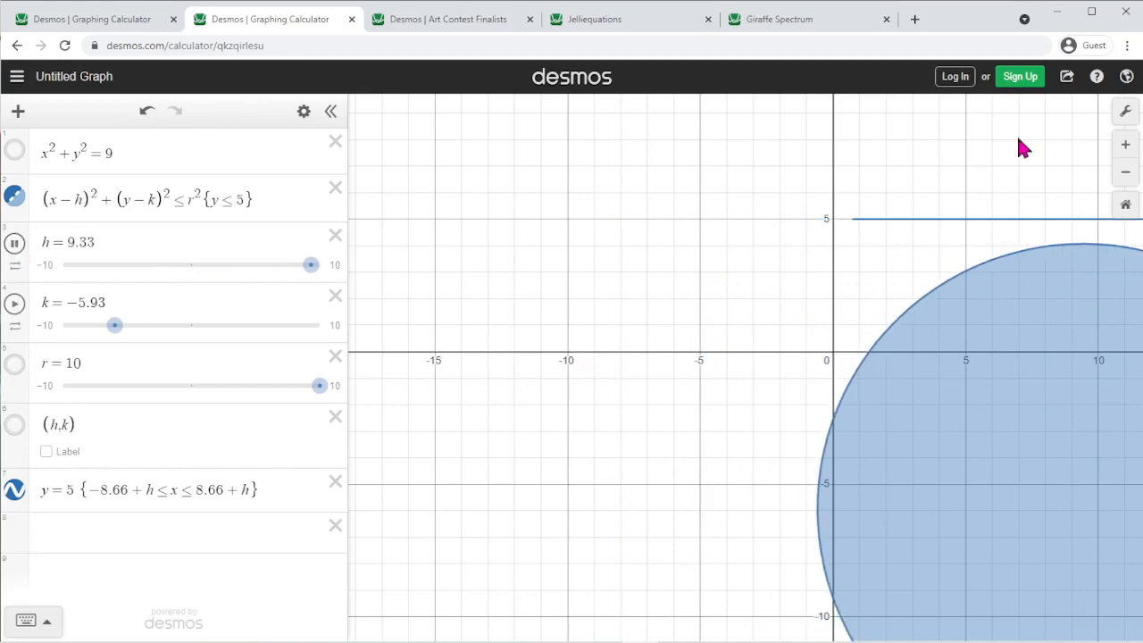
pyautogui.scroll(-5, 826, 171)
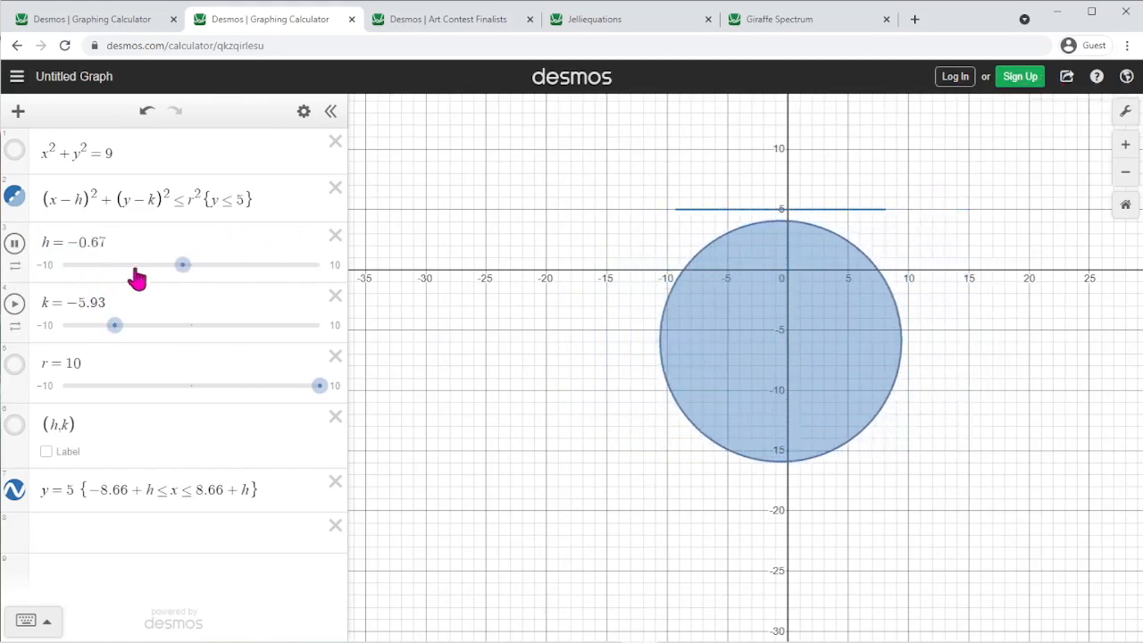
pyautogui.click(16, 246)
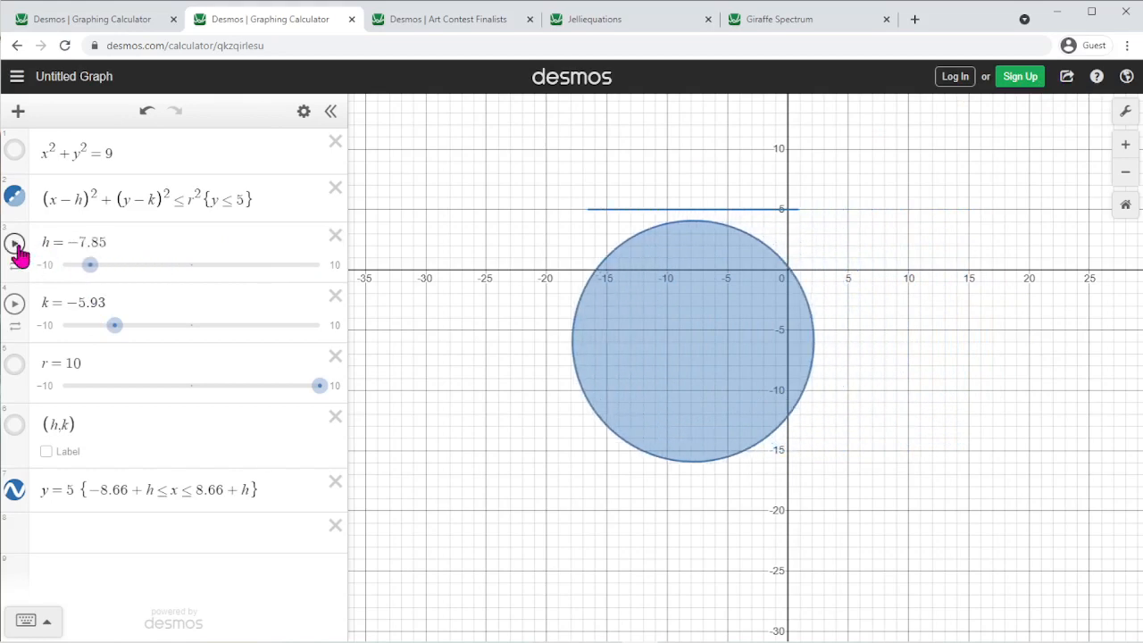
pyautogui.click(15, 247)
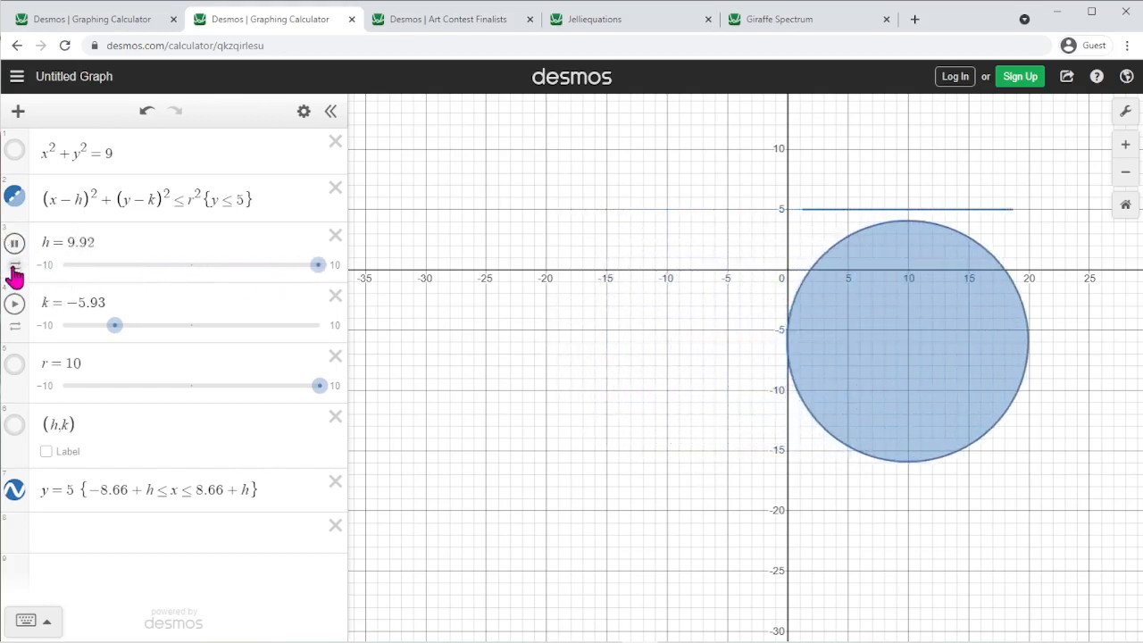
# Step: Switch the h slider's animation mode to play indefinitely in one direction, keeping the speed at 1x
pyautogui.click(14, 266)
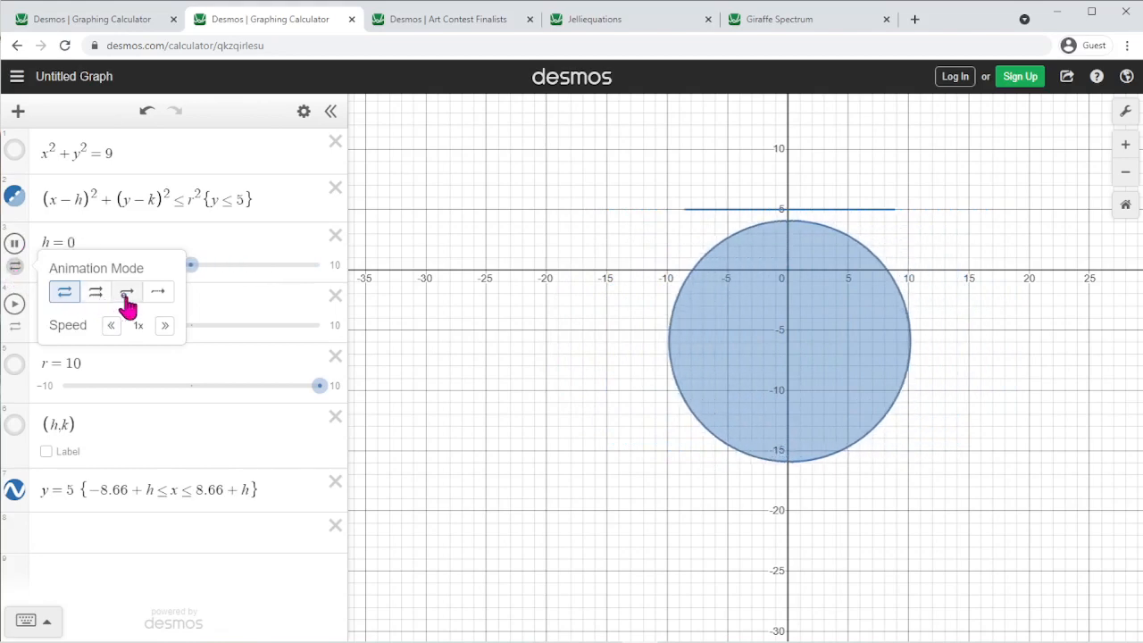
pyautogui.click(155, 302)
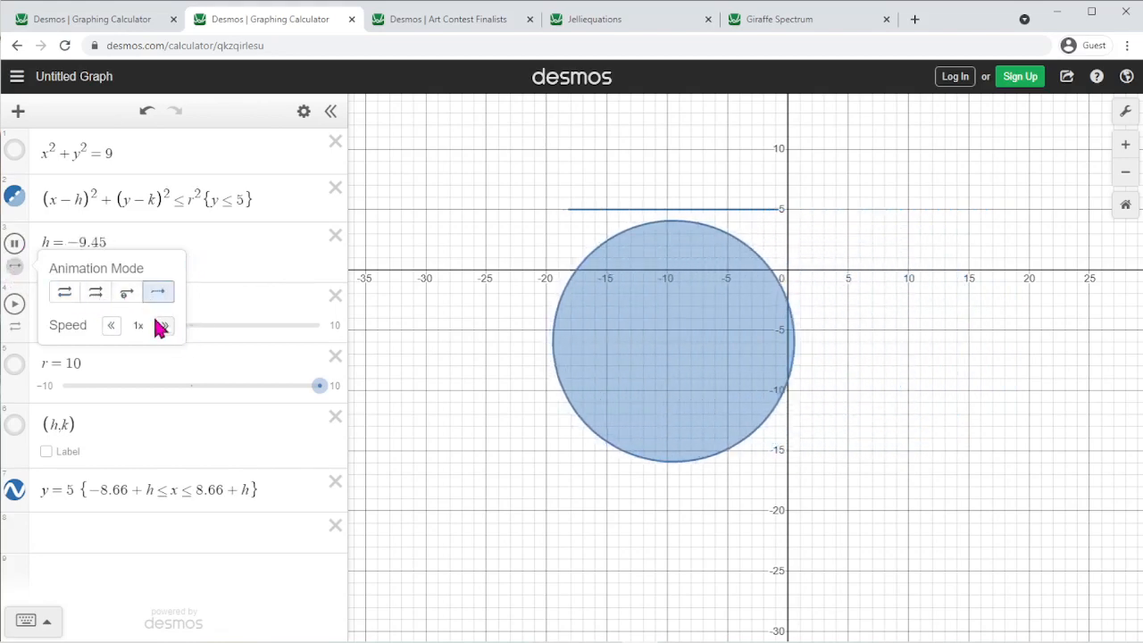
pyautogui.click(246, 301)
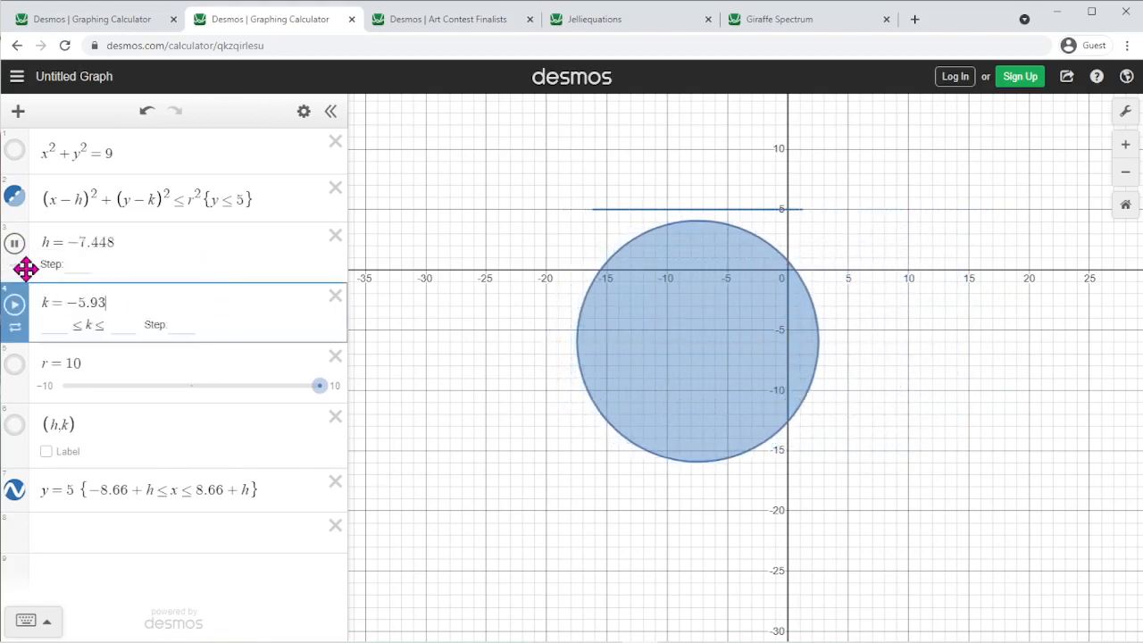